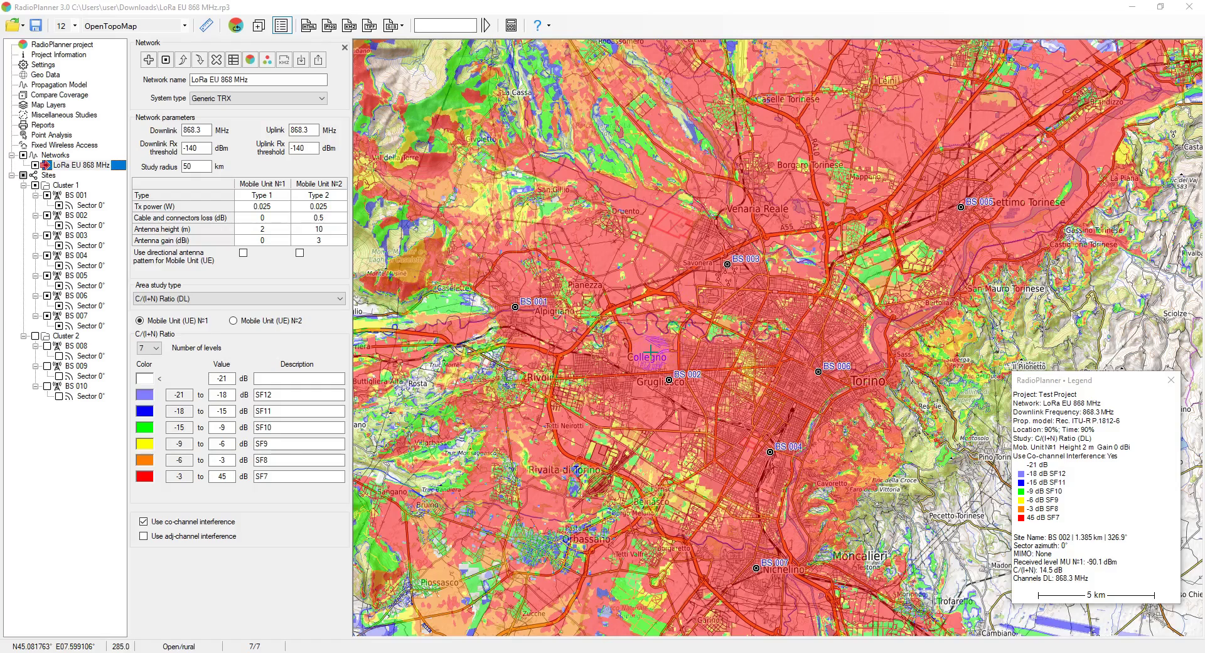
- Pan and zoom the C/(I+N) coverage map toward Grugliasco and Collegno to inspect it
{"action": "left_click_drag", "start_coordinate": [649, 349], "coordinate": [689, 362]}
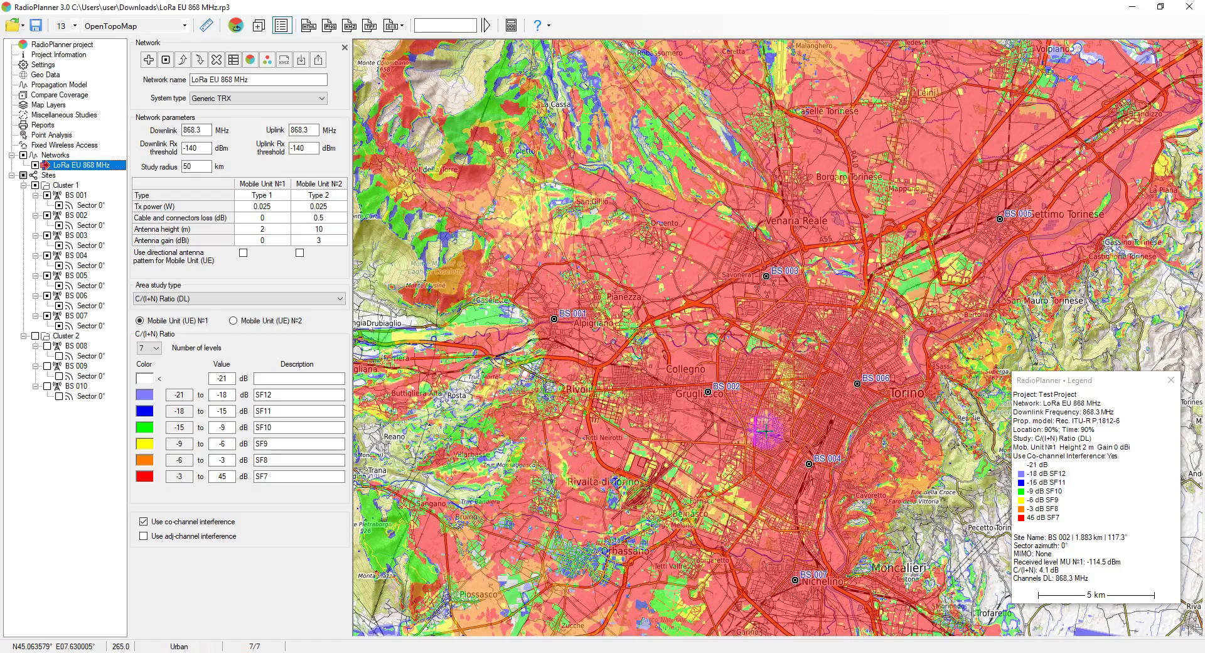
{"action": "scroll", "coordinate": [750, 414], "scroll_direction": "up", "scroll_amount": 1}
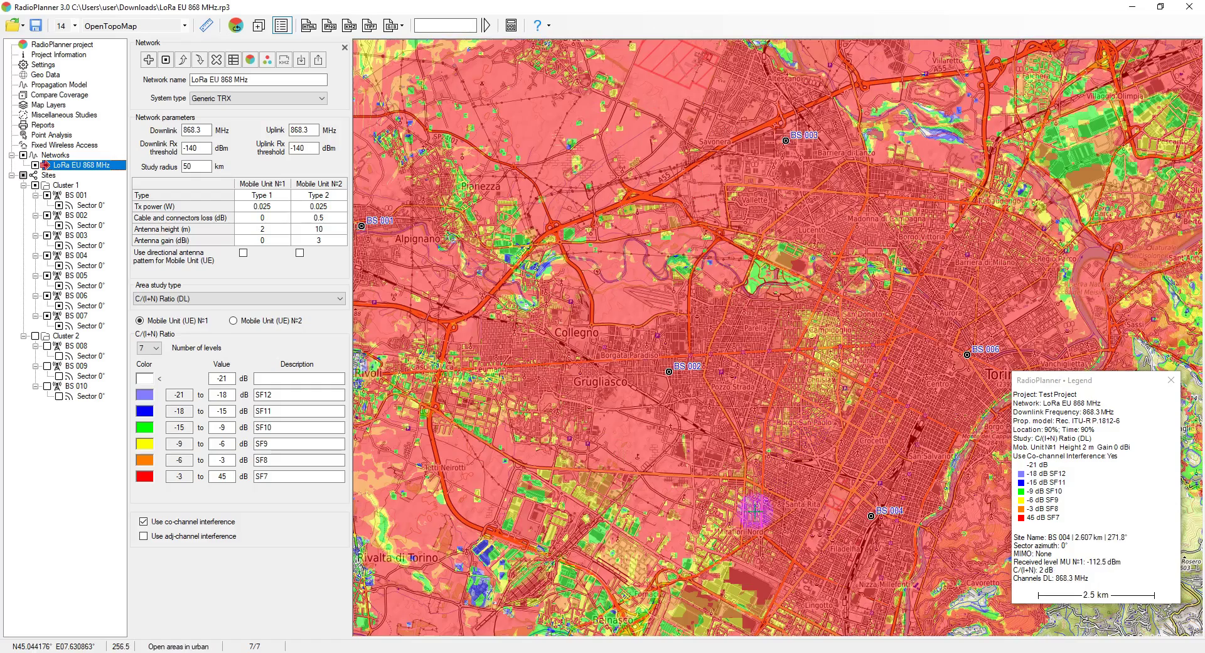
{"action": "scroll", "coordinate": [754, 512], "scroll_direction": "up", "scroll_amount": 1}
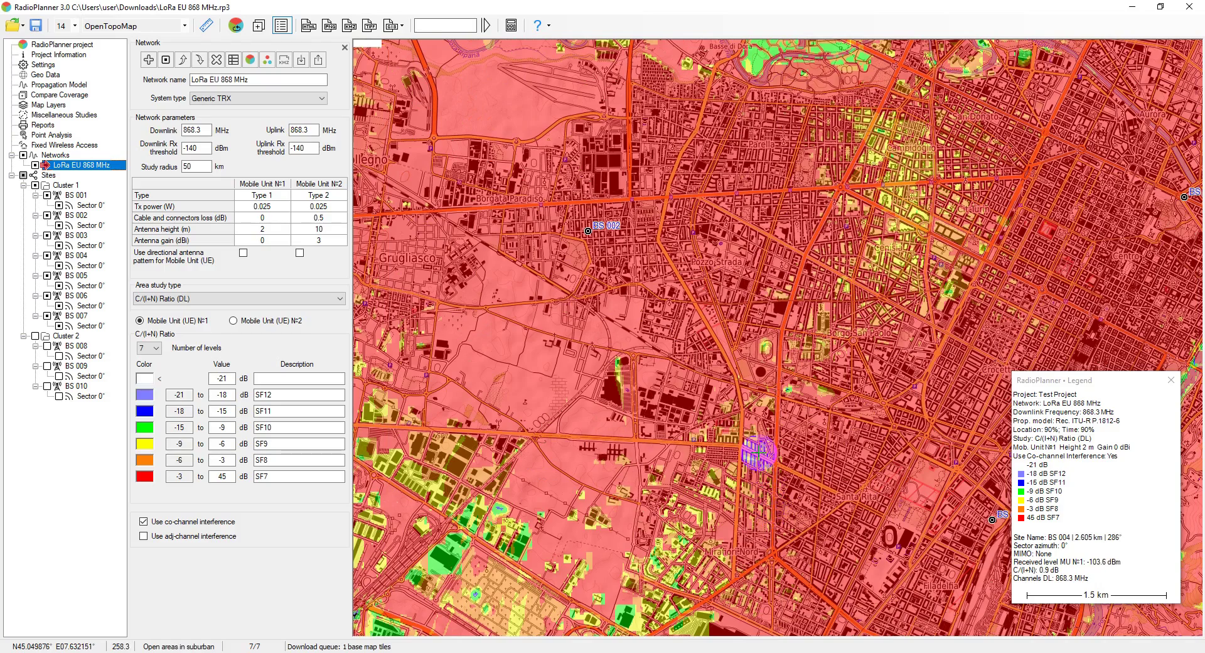
{"action": "scroll", "coordinate": [757, 452], "scroll_direction": "down", "scroll_amount": 1}
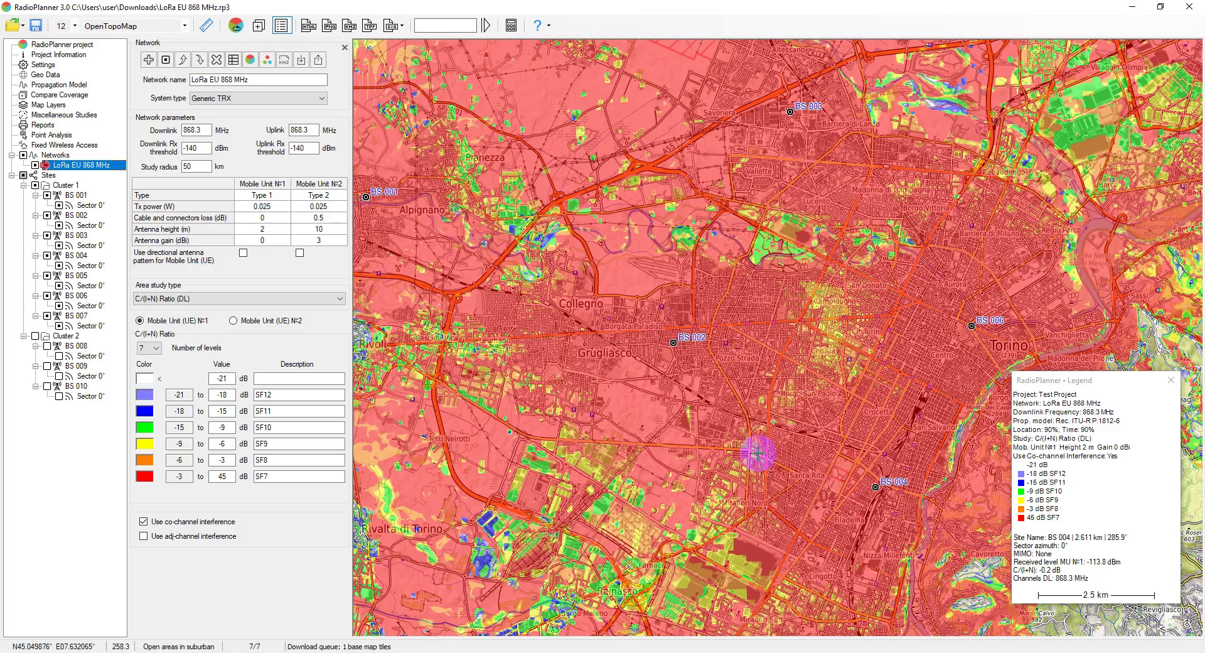
{"action": "scroll", "coordinate": [651, 293], "scroll_direction": "down", "scroll_amount": 1}
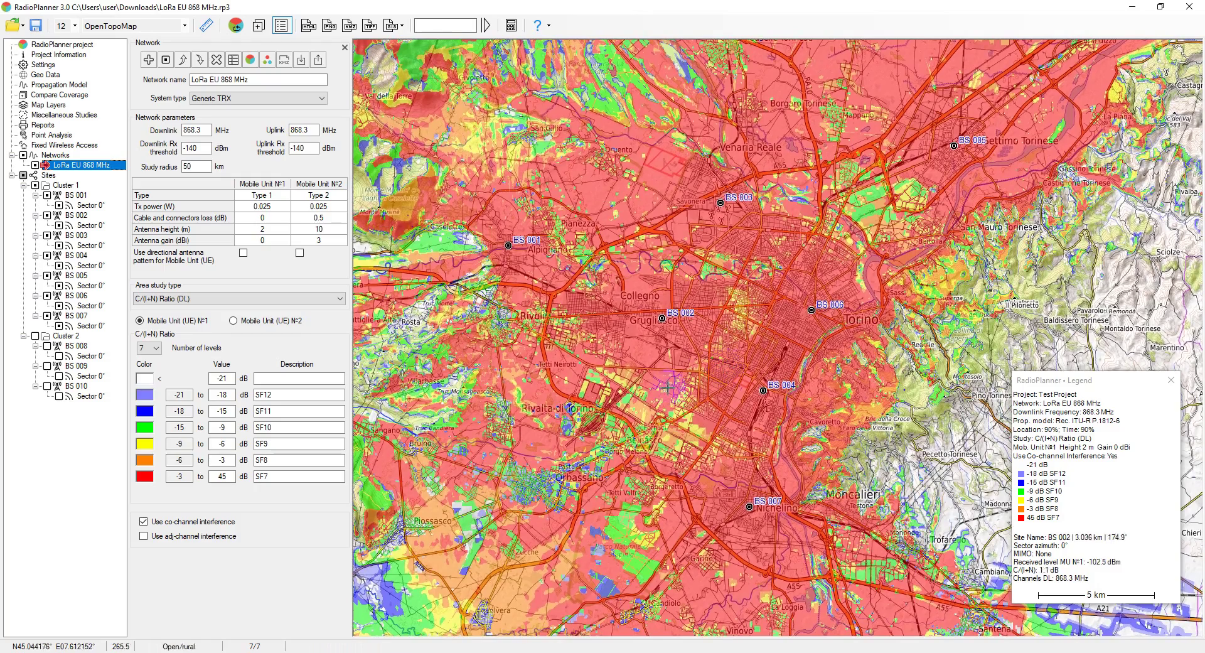
{"action": "scroll", "coordinate": [679, 431], "scroll_direction": "up", "scroll_amount": 1}
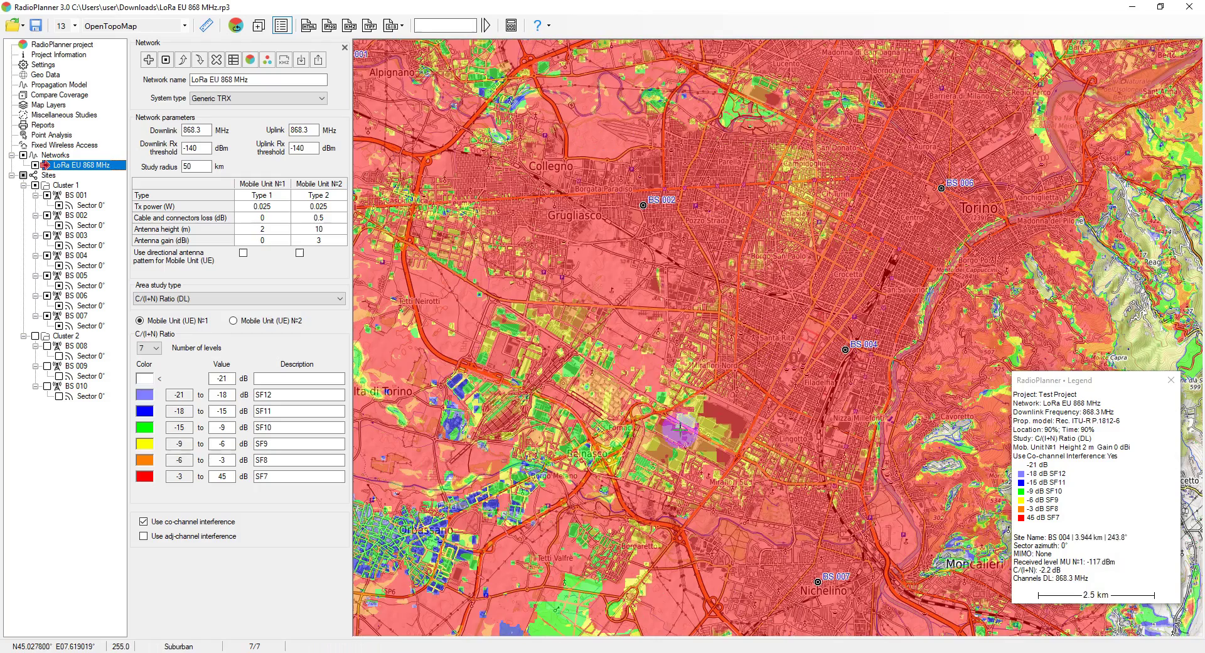
{"action": "left_click_drag", "start_coordinate": [743, 375], "coordinate": [765, 425]}
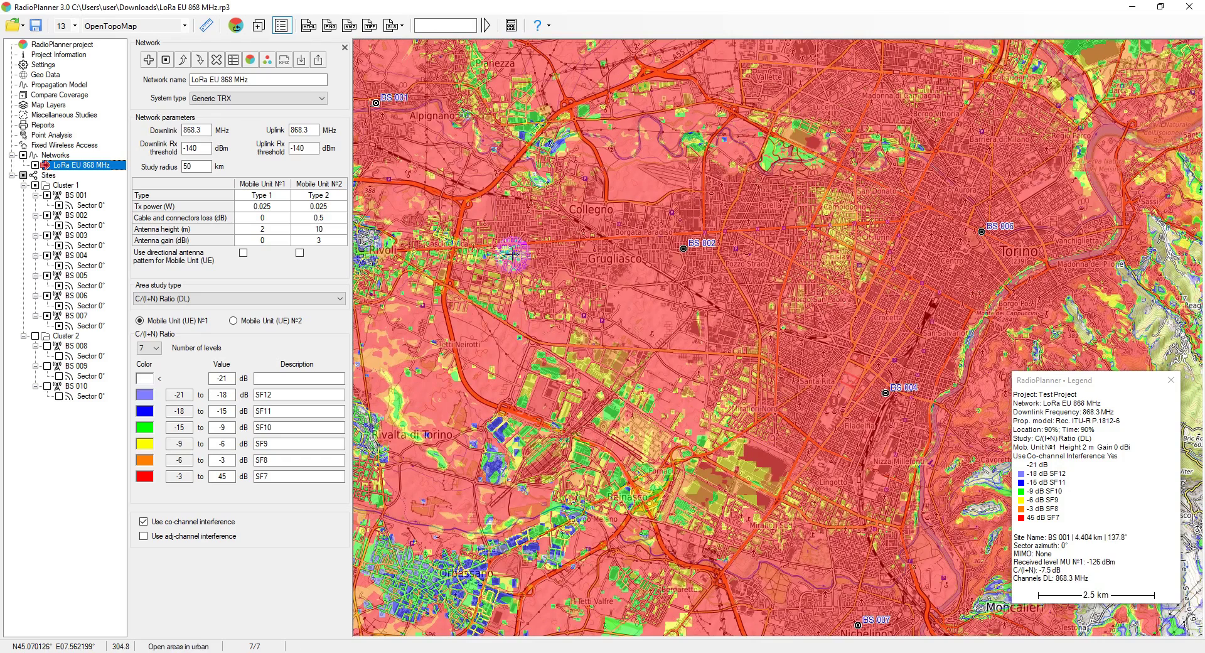
{"action": "left_click", "coordinate": [212, 99]}
{"action": "left_click", "coordinate": [229, 101]}
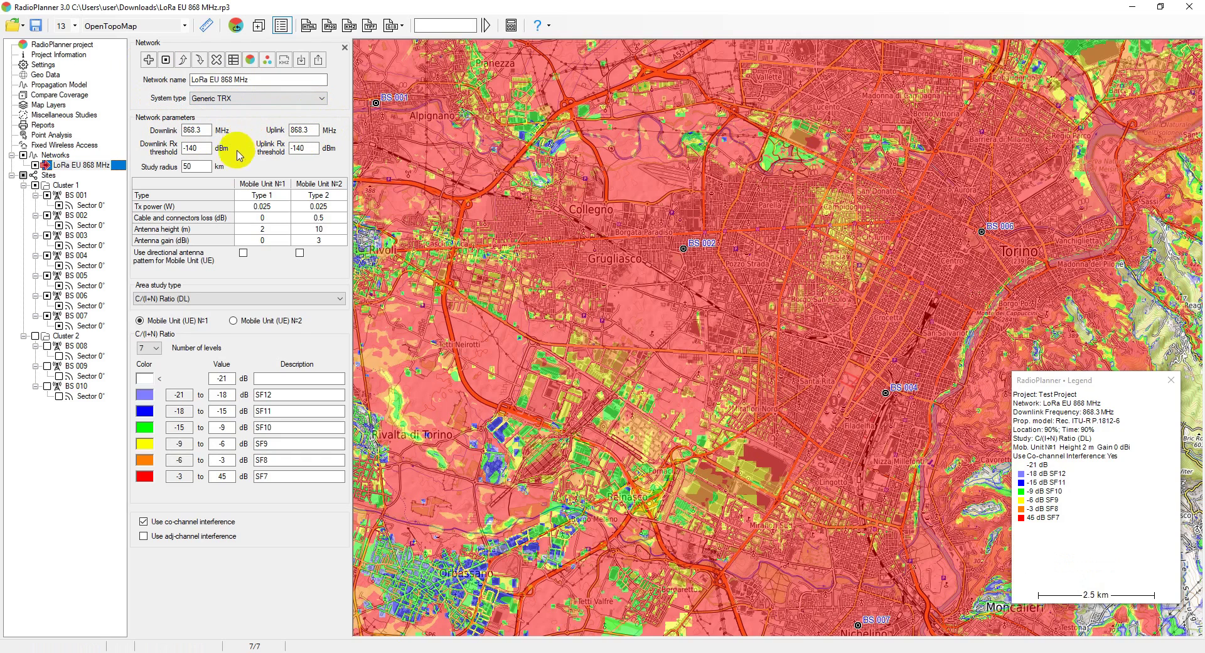
{"action": "double_click", "coordinate": [300, 149]}
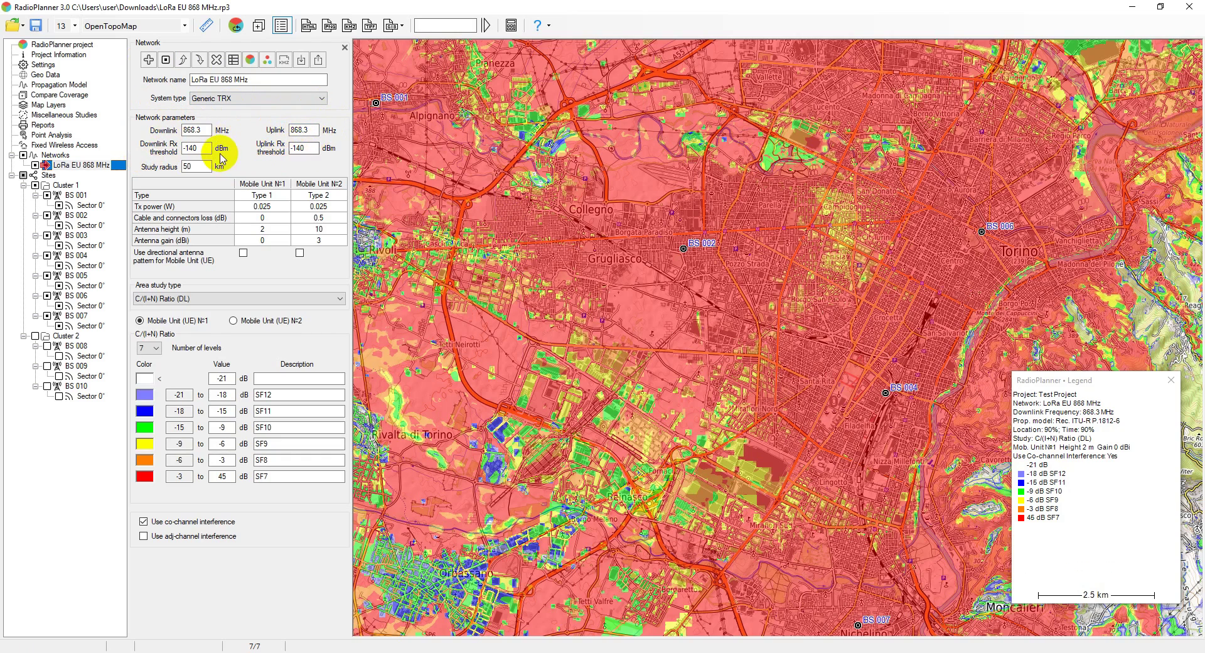
{"action": "left_click", "coordinate": [205, 166]}
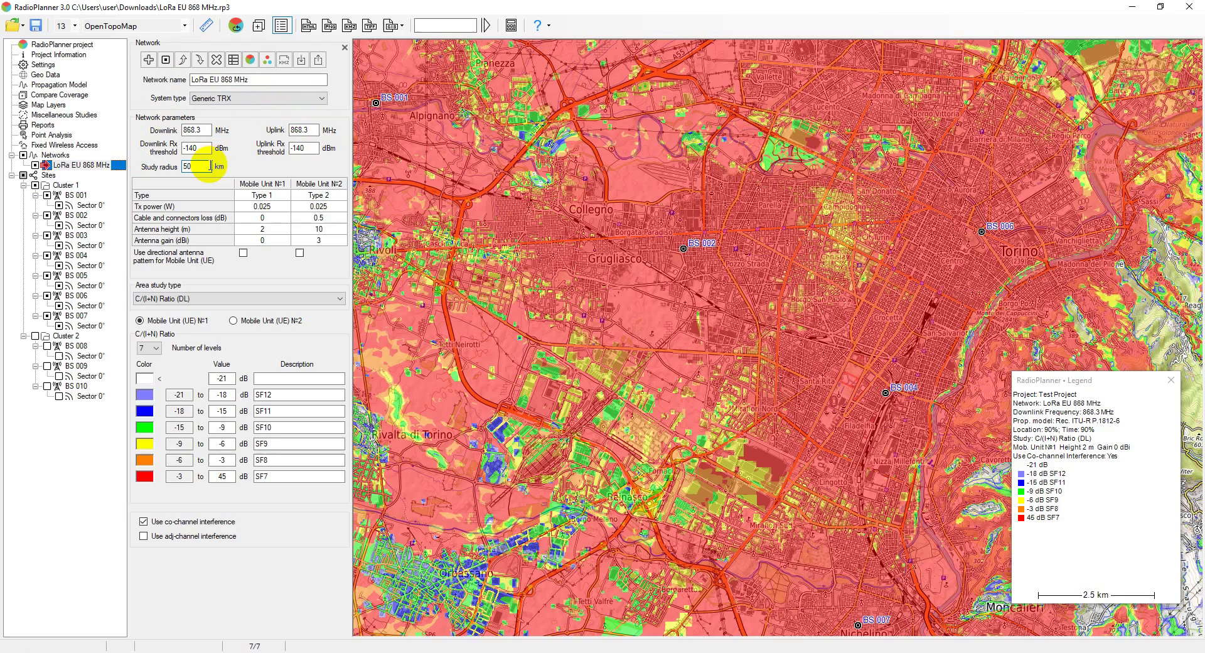
- Open the network's system parameters and browse the adaptive modulation rows SF12 through SF8
{"action": "left_click", "coordinate": [233, 60]}
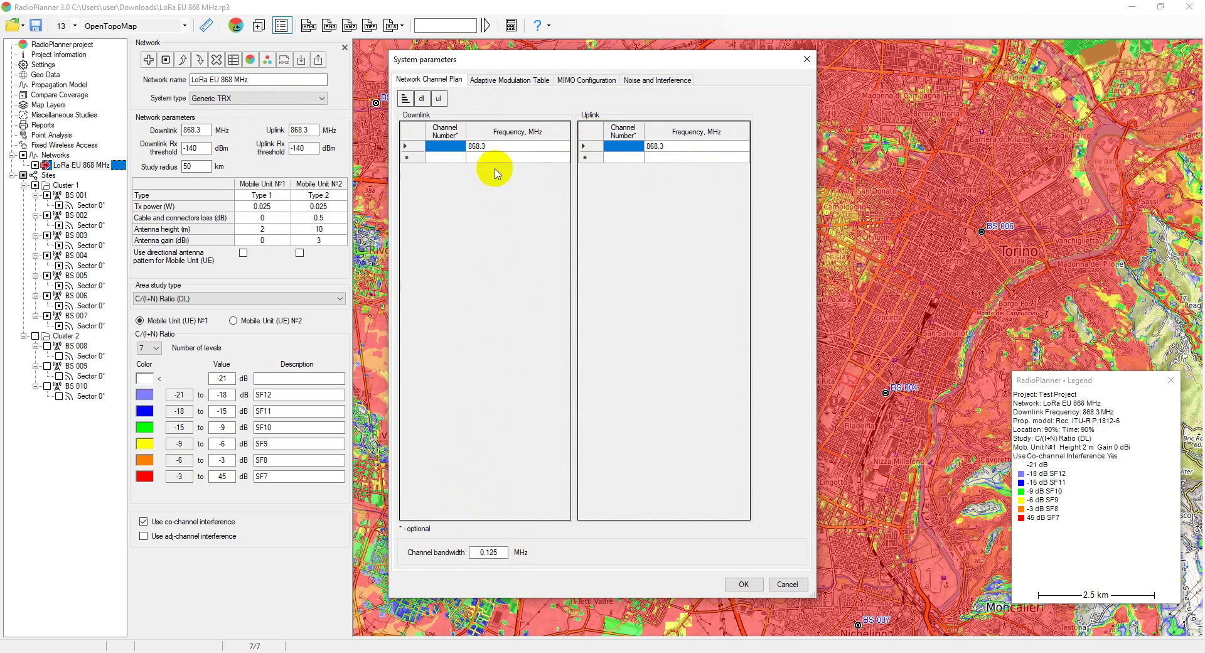
{"action": "left_click", "coordinate": [502, 81]}
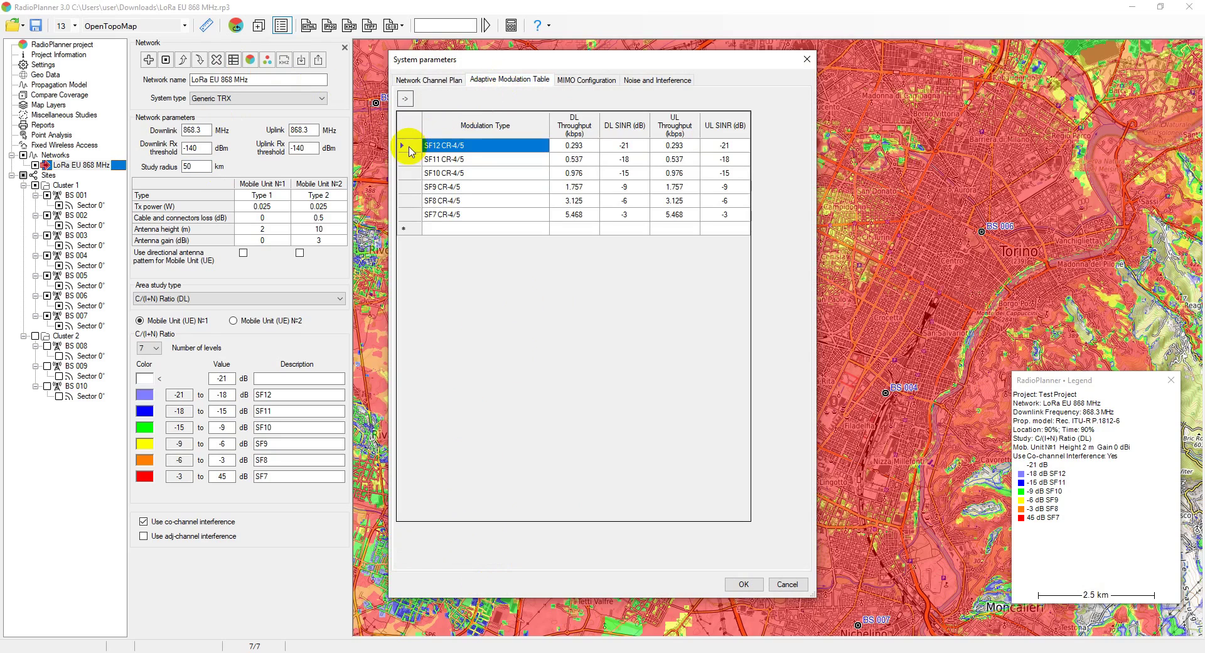
{"action": "left_click", "coordinate": [409, 150]}
{"action": "left_click", "coordinate": [409, 162]}
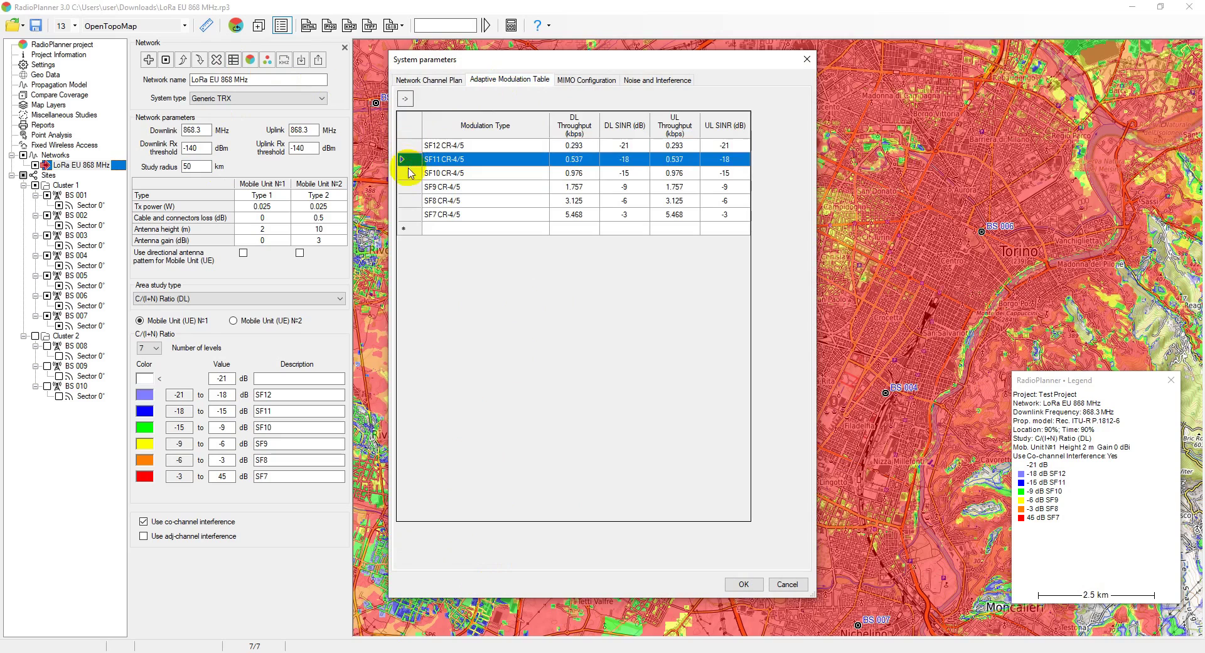
{"action": "left_click", "coordinate": [409, 175]}
{"action": "left_click", "coordinate": [410, 190]}
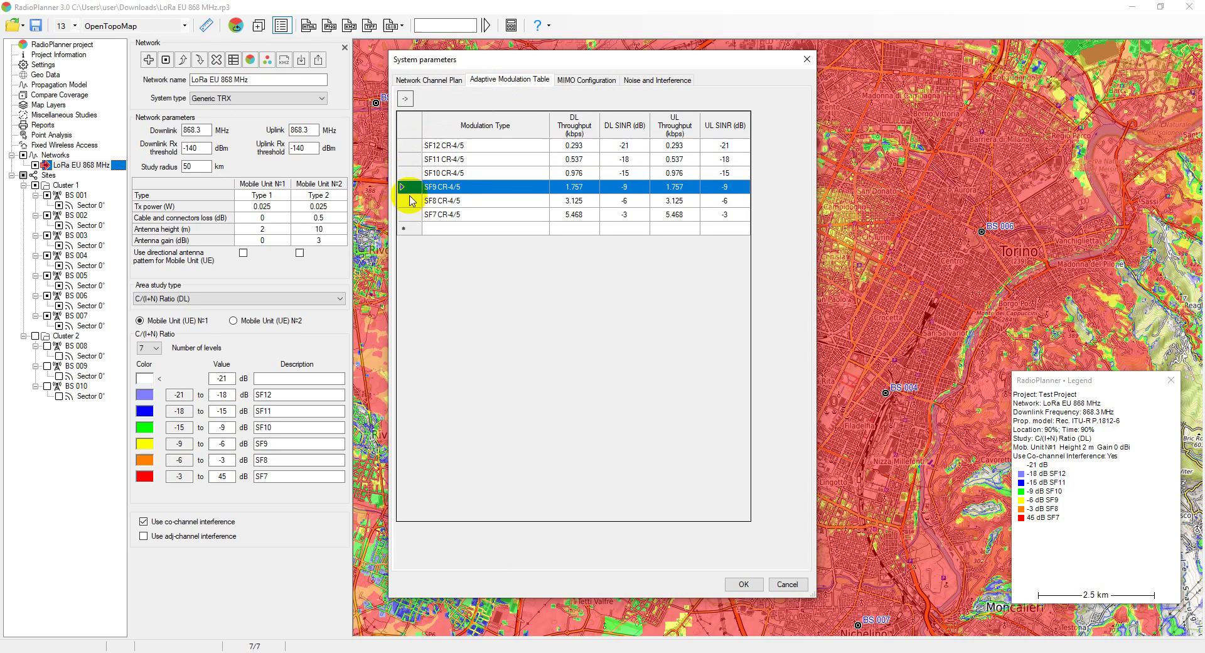
{"action": "left_click", "coordinate": [411, 202]}
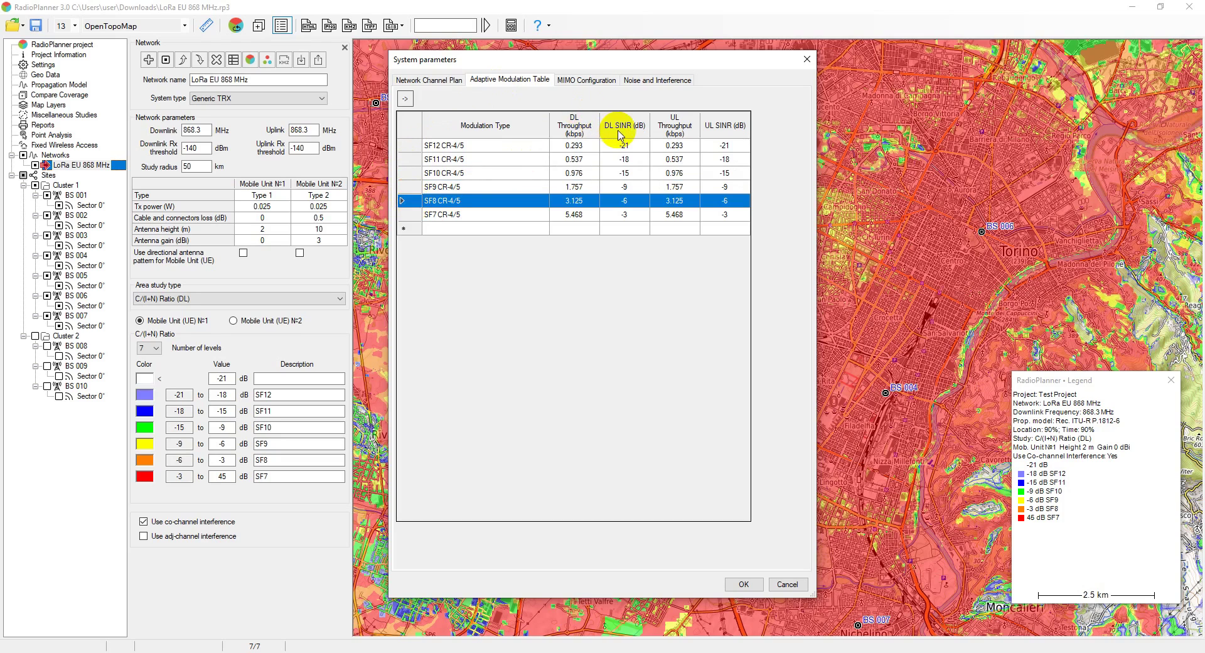
- Inspect the SF9 CR-4/5 entry, then view noise settings: 0.125 MHz, 3 dB, −120 dBm
{"action": "left_click", "coordinate": [525, 187]}
{"action": "left_click", "coordinate": [523, 189]}
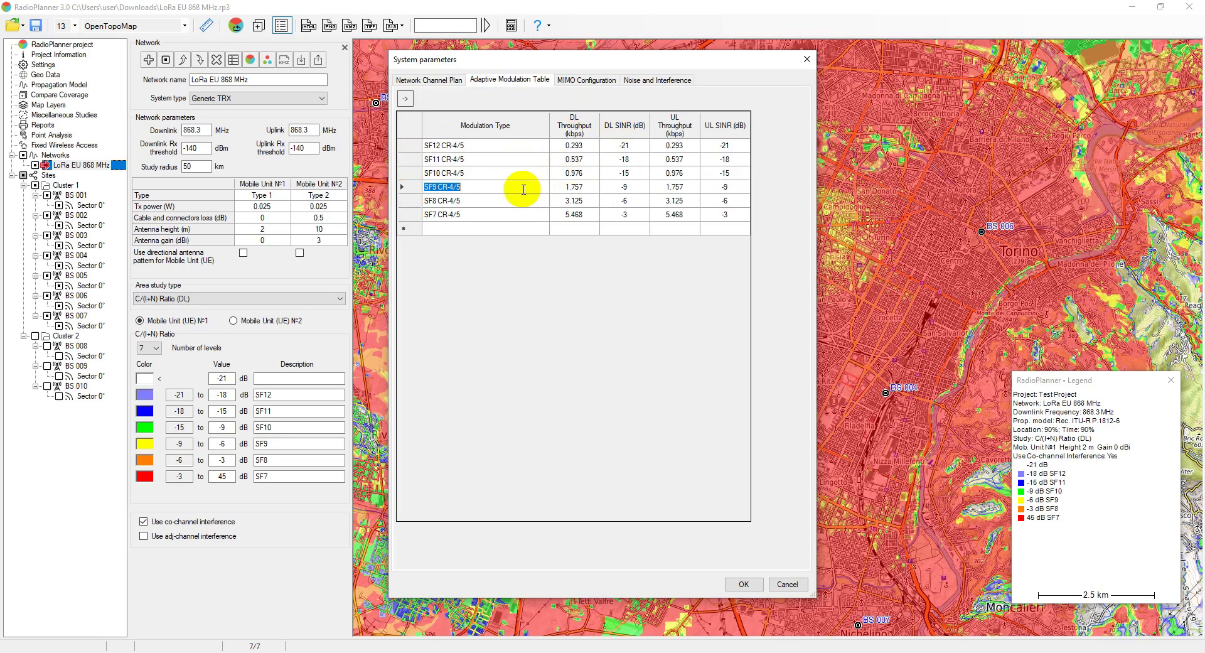
{"action": "left_click", "coordinate": [648, 82]}
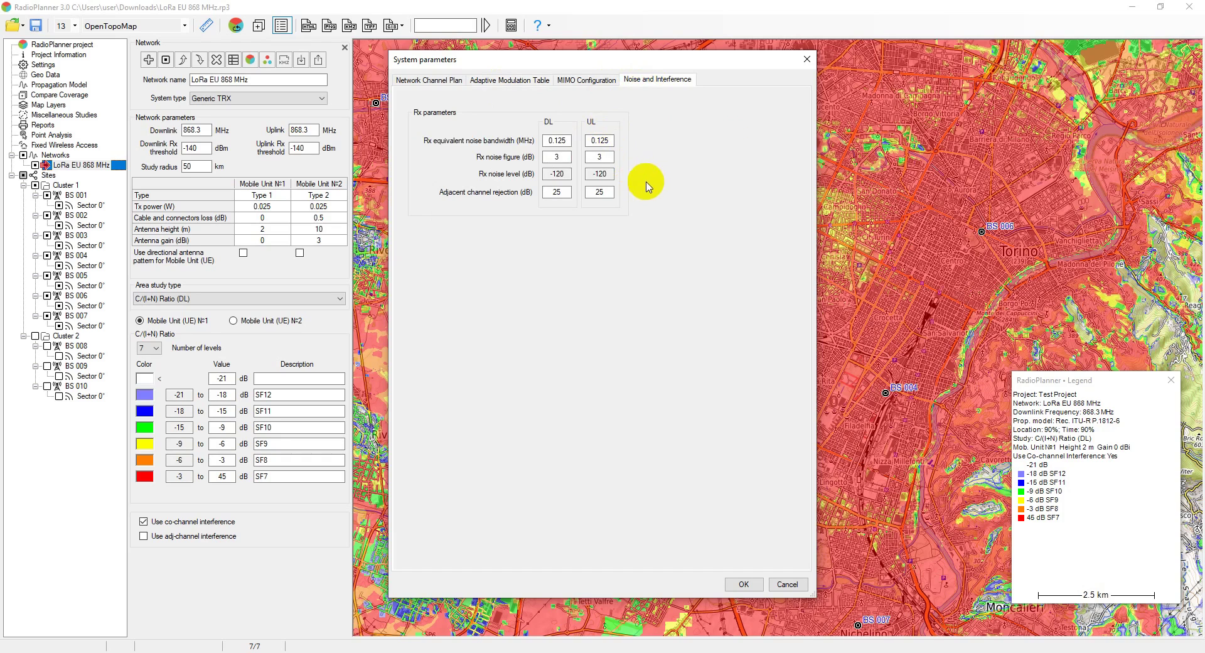
- Accept the system parameters, check mobile unit antenna height and gain, then show the Sites settings
{"action": "left_click", "coordinate": [743, 583]}
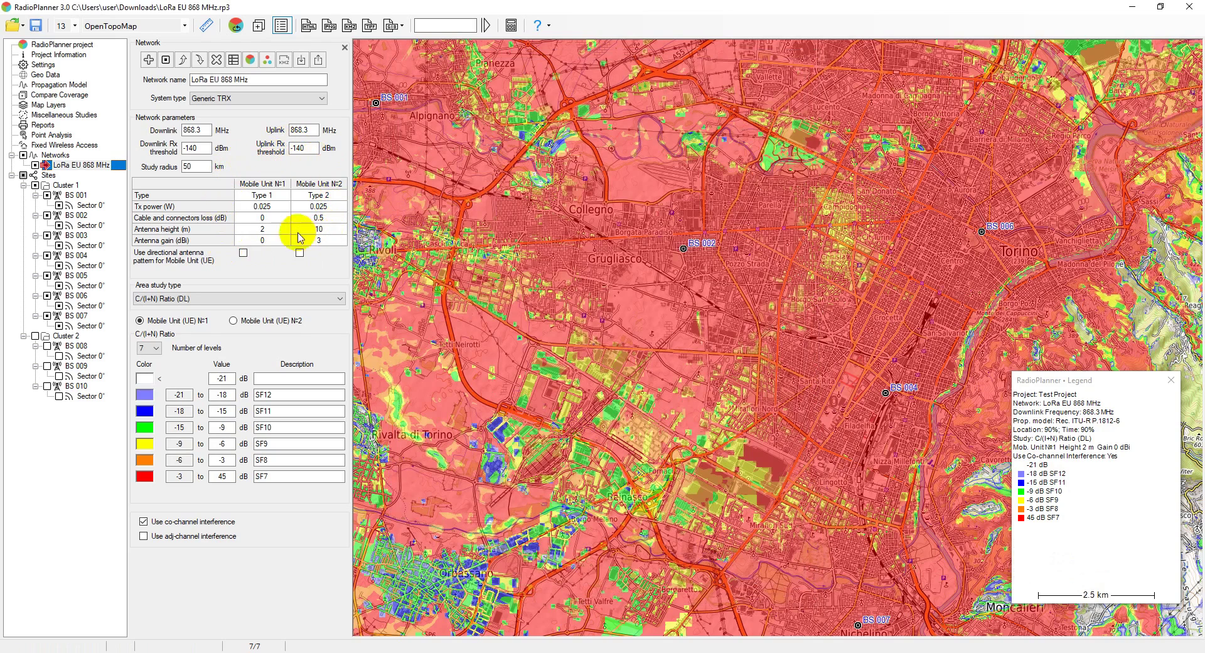
{"action": "left_click", "coordinate": [276, 230]}
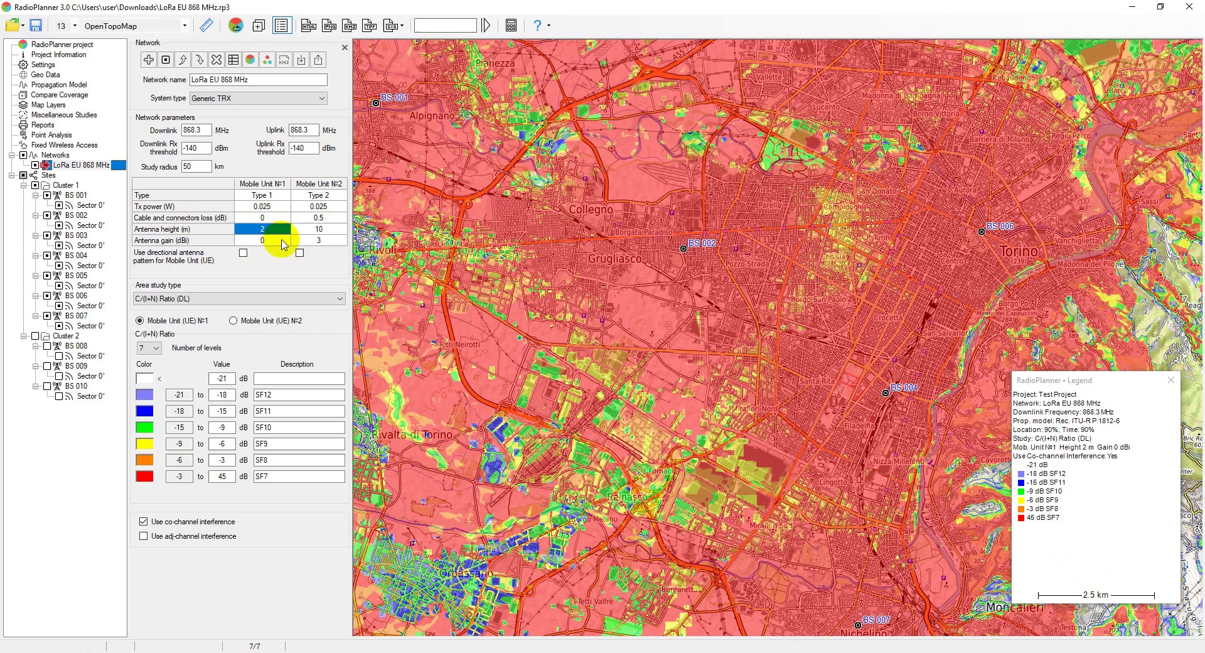
{"action": "left_click", "coordinate": [331, 243]}
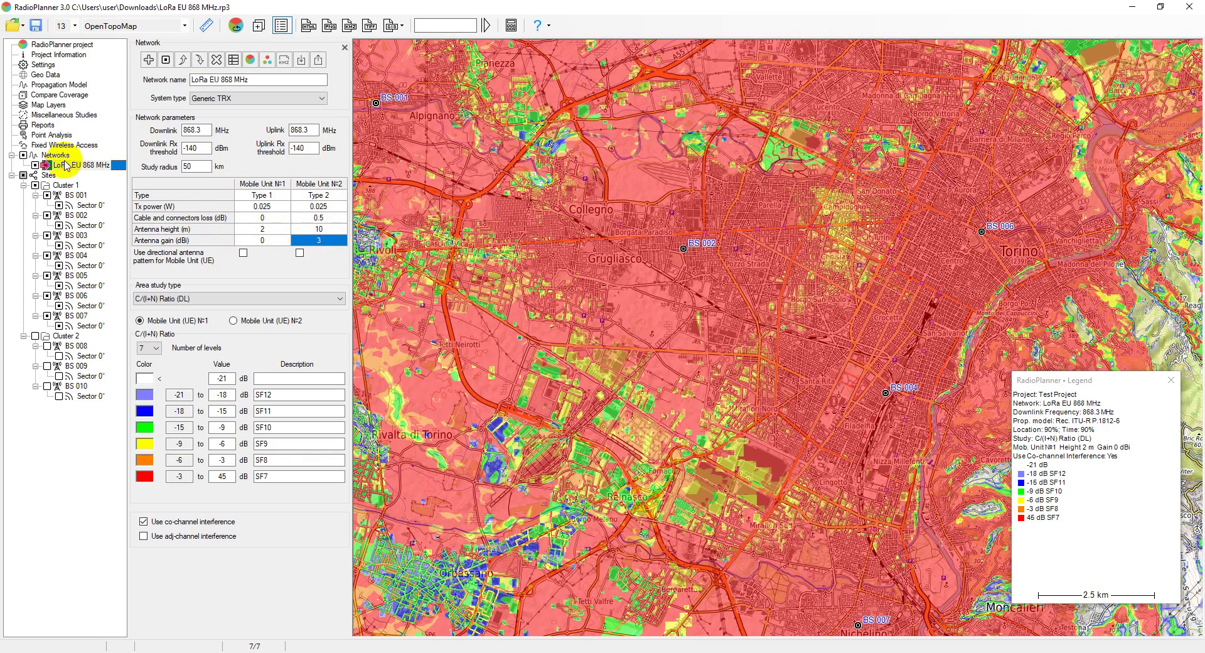
{"action": "left_click", "coordinate": [47, 174]}
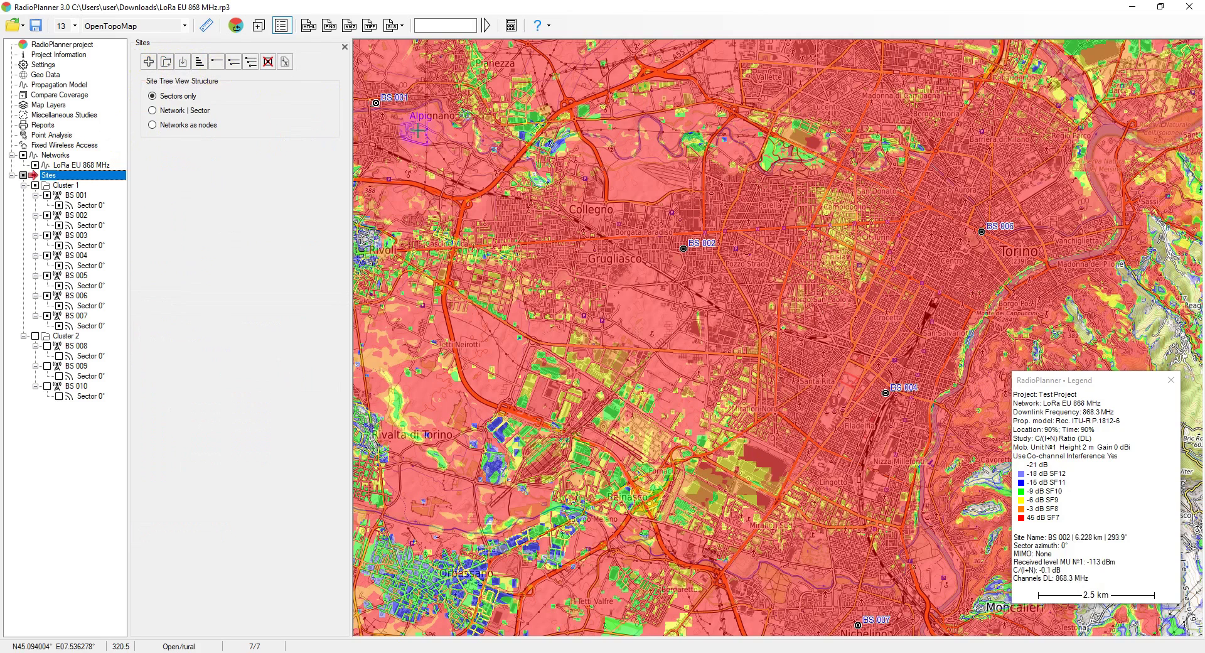
- Open BS 001's sector parameters and review the transmit cable type, leaving it unchanged
{"action": "right_click", "coordinate": [592, 220]}
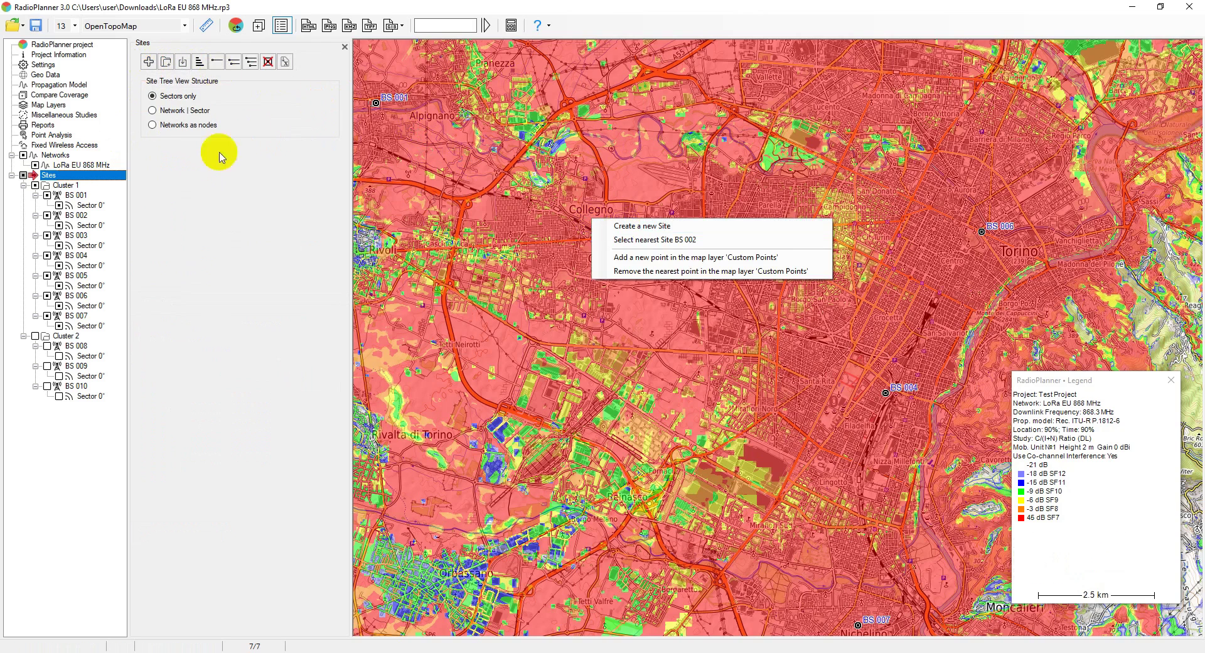
{"action": "left_click", "coordinate": [93, 205]}
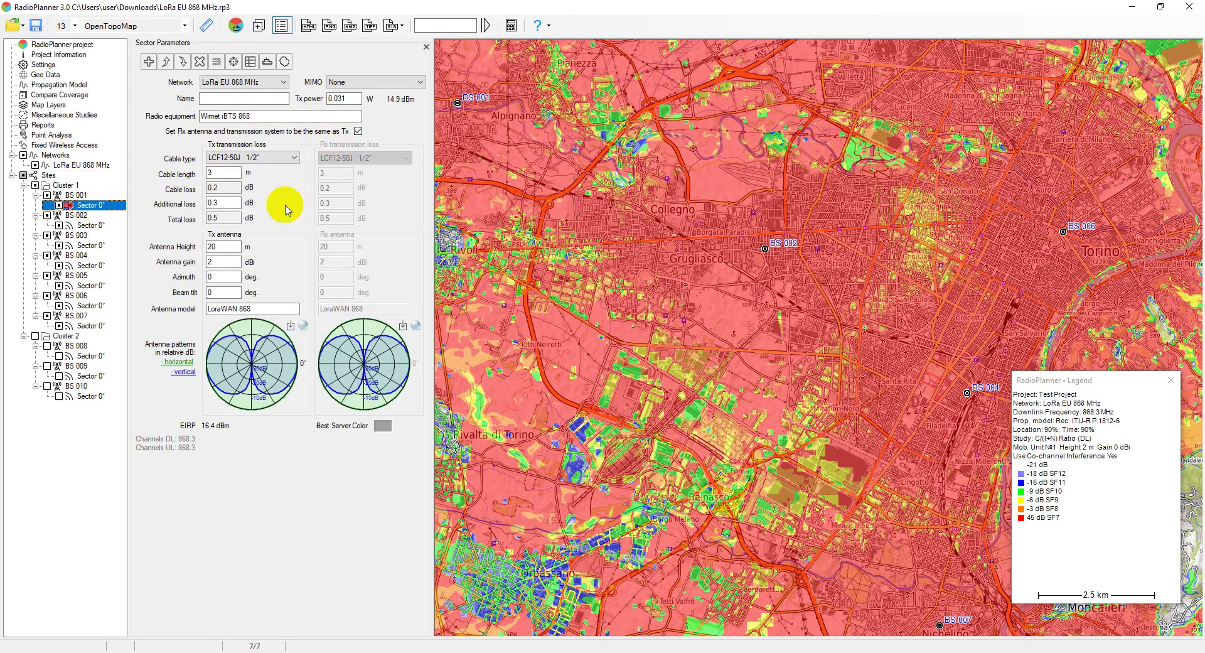
{"action": "left_click", "coordinate": [270, 158]}
{"action": "left_click", "coordinate": [272, 162]}
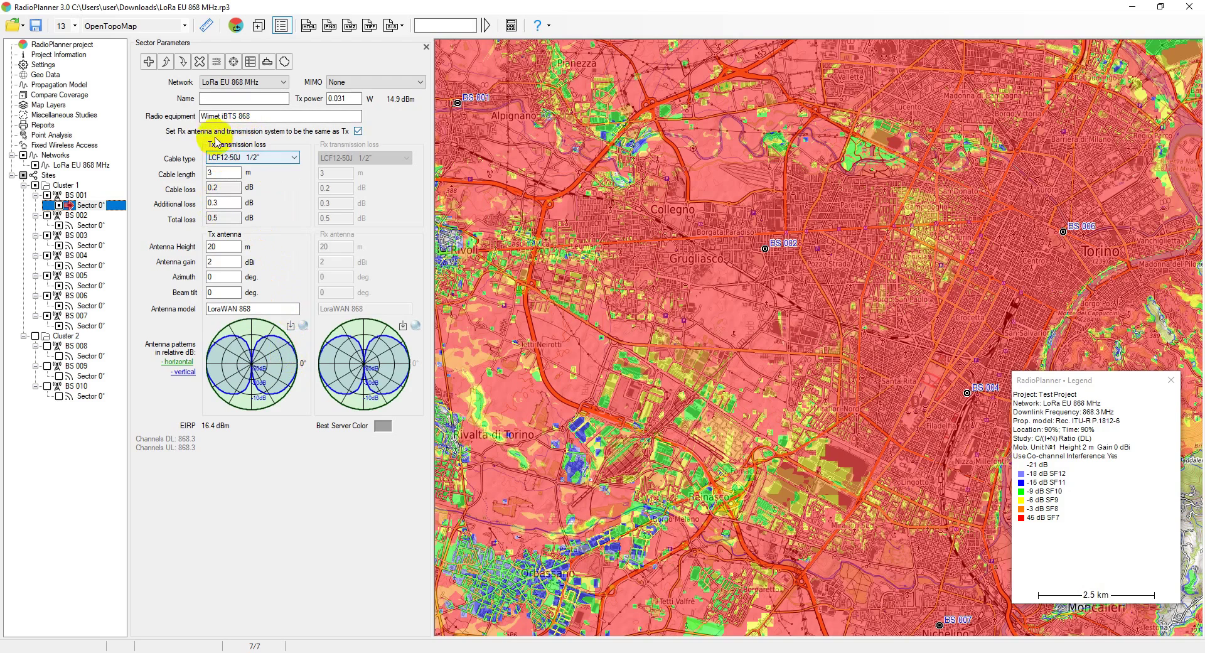
- Try marking Additional loss and Antenna Height for global sector changes, then cancel without applying
{"action": "left_click", "coordinate": [216, 61]}
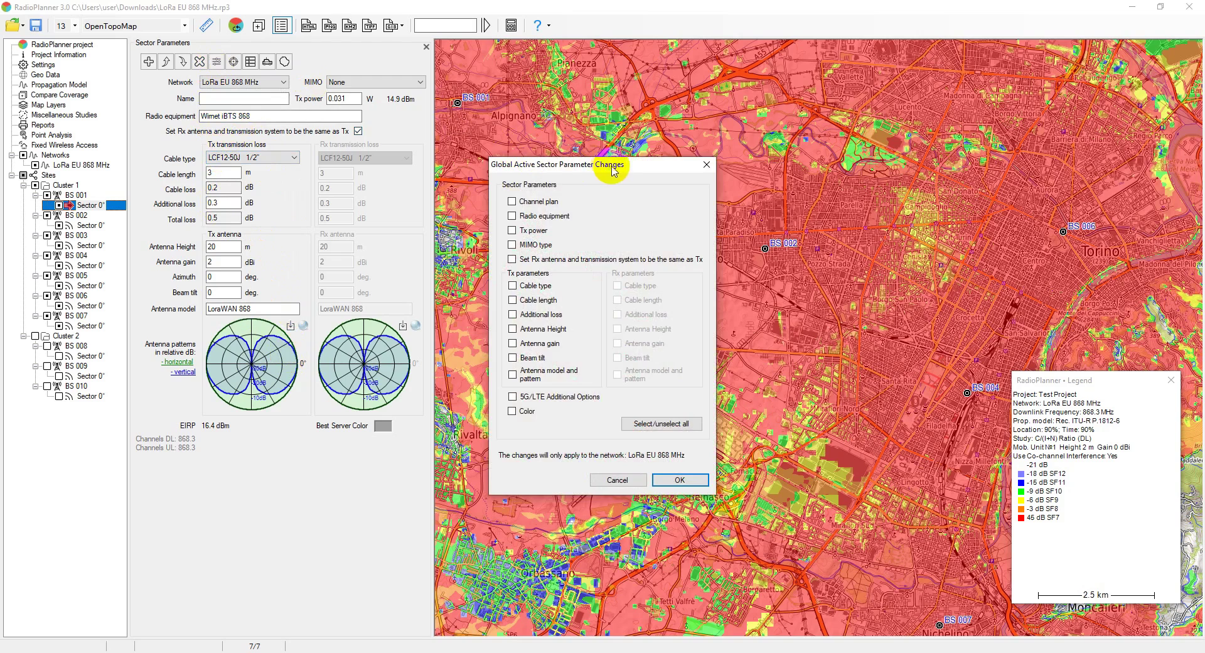
{"action": "left_click_drag", "start_coordinate": [603, 161], "coordinate": [568, 118]}
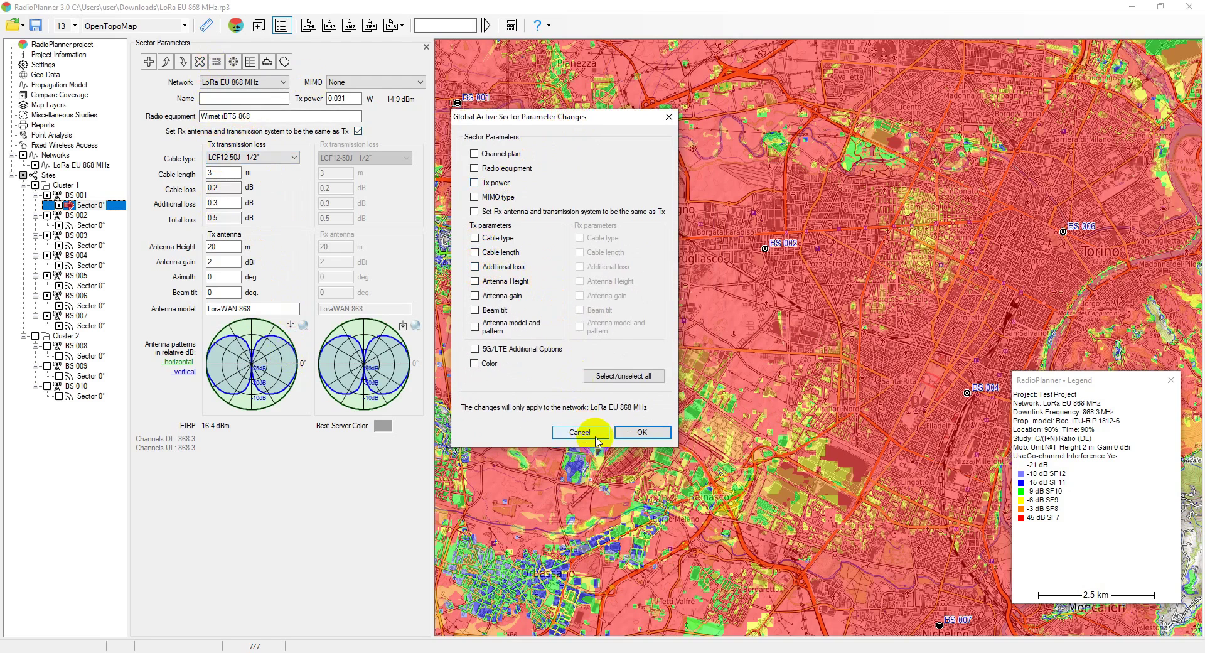
{"action": "left_click", "coordinate": [475, 267]}
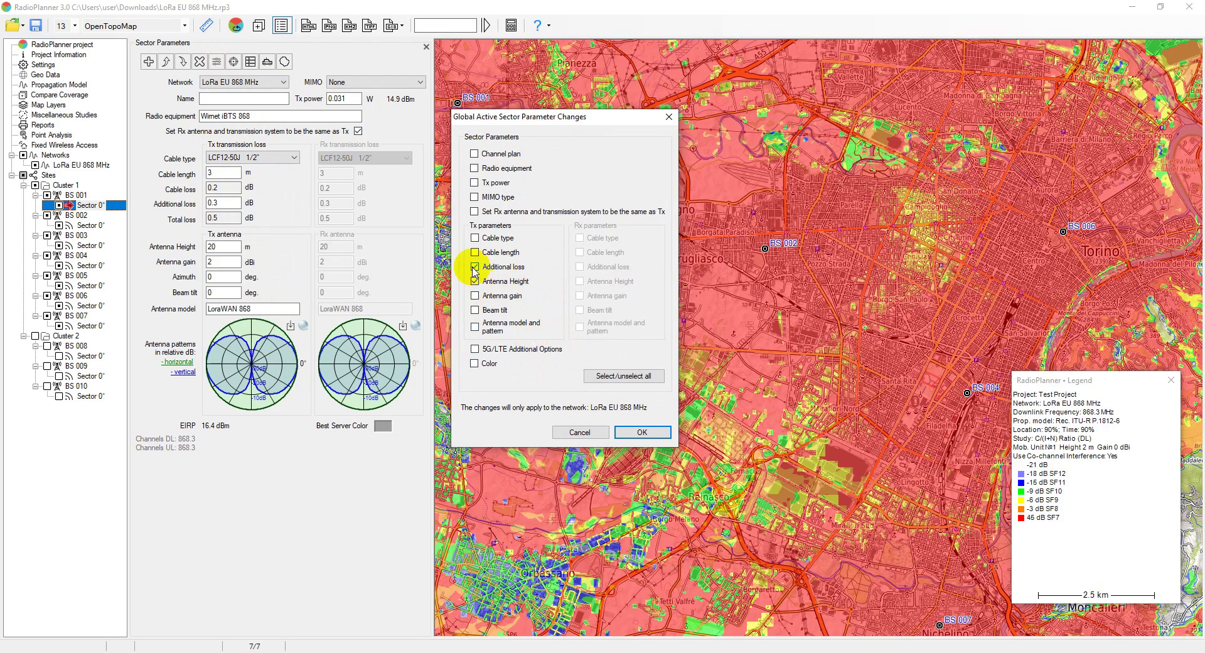
{"action": "left_click", "coordinate": [477, 282]}
{"action": "left_click", "coordinate": [475, 281]}
{"action": "left_click", "coordinate": [475, 267]}
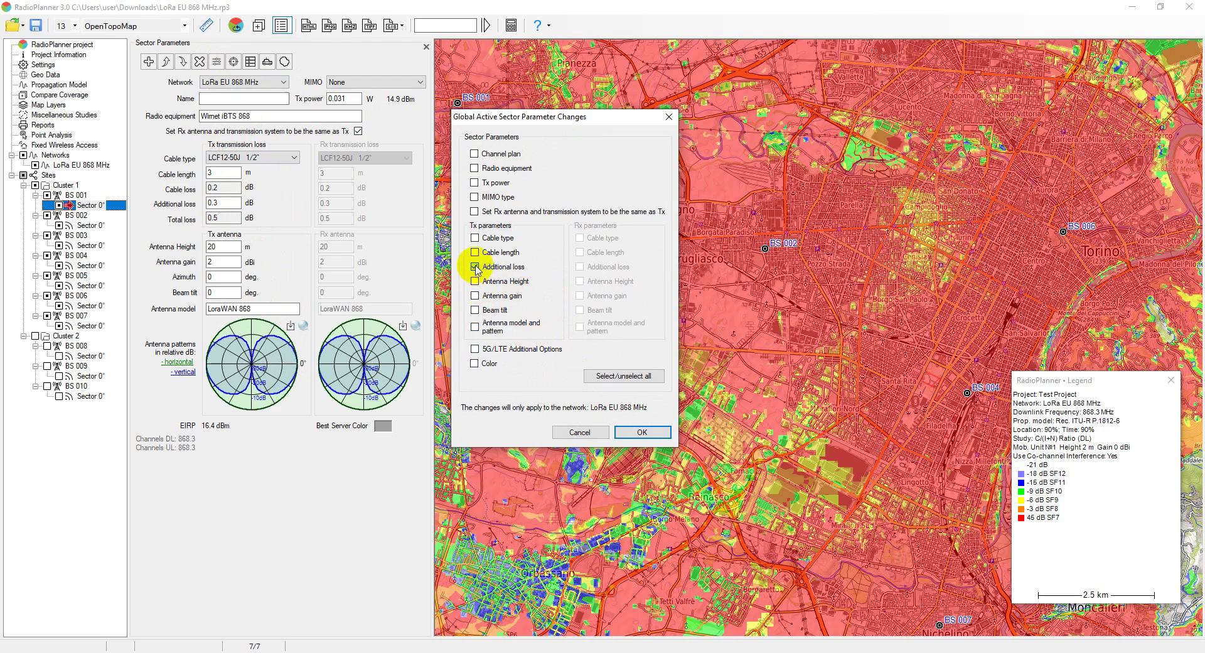
{"action": "left_click", "coordinate": [580, 432]}
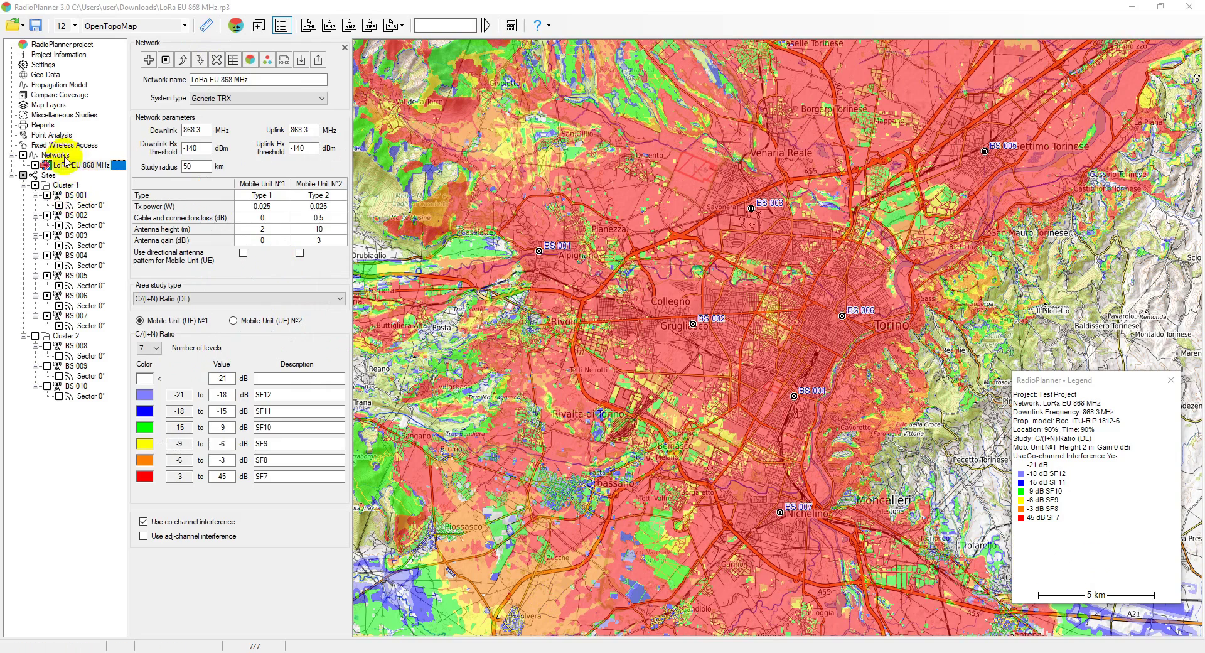
- In Map Layers, hide the coverage layer and show the clutter layer on the map
{"action": "left_click", "coordinate": [48, 104]}
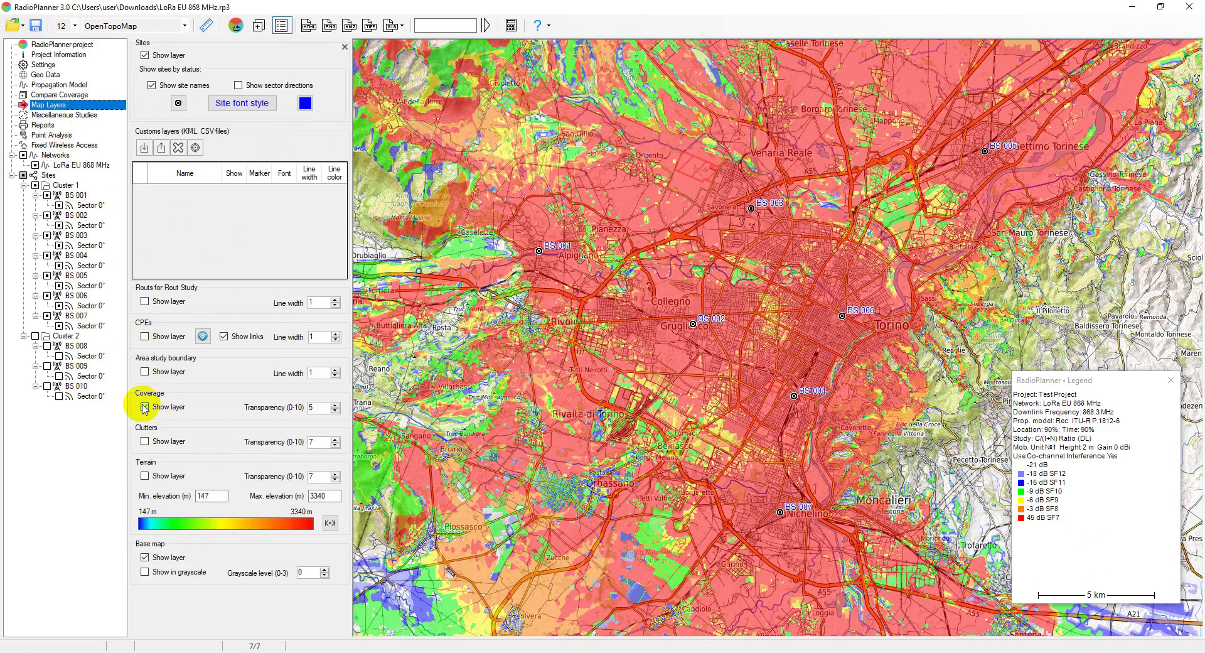
{"action": "left_click", "coordinate": [144, 406]}
{"action": "left_click", "coordinate": [145, 442]}
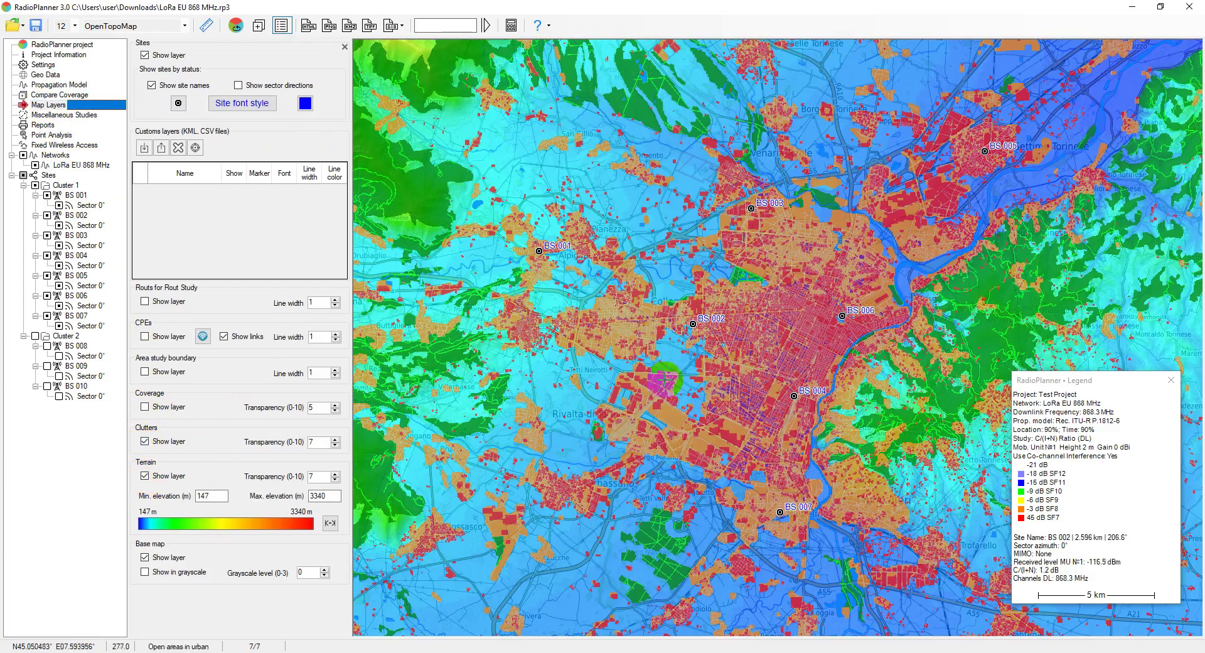
{"action": "left_click_drag", "start_coordinate": [685, 360], "coordinate": [683, 379]}
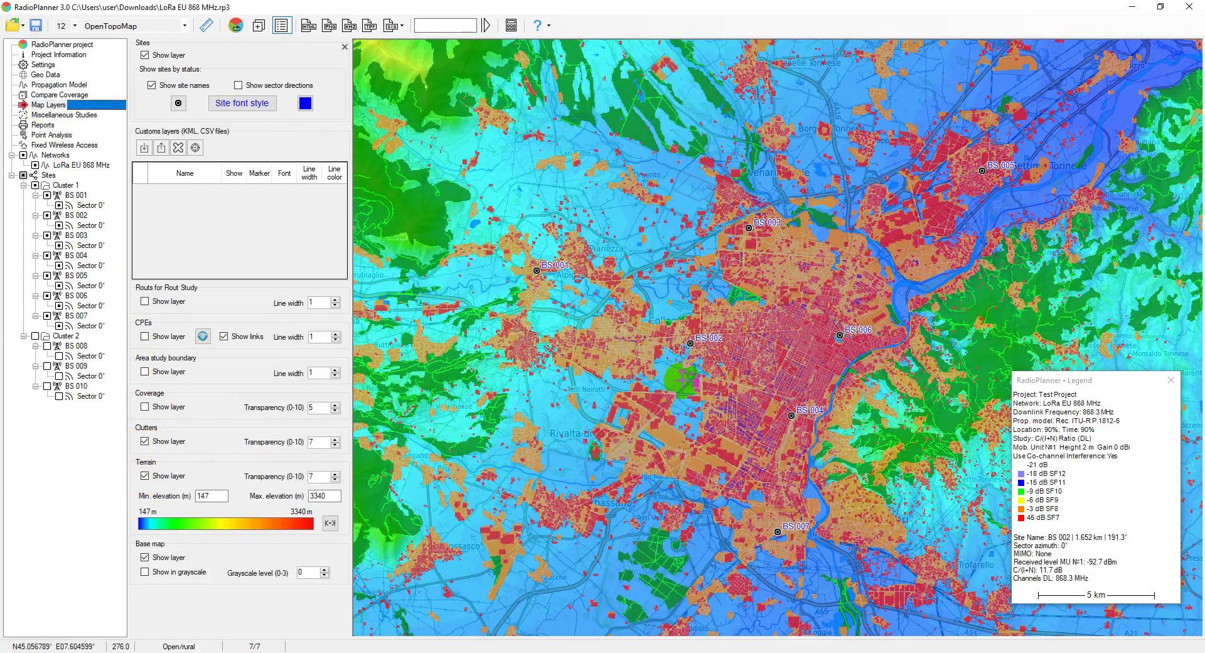
{"action": "scroll", "coordinate": [683, 380], "scroll_direction": "down", "scroll_amount": 1}
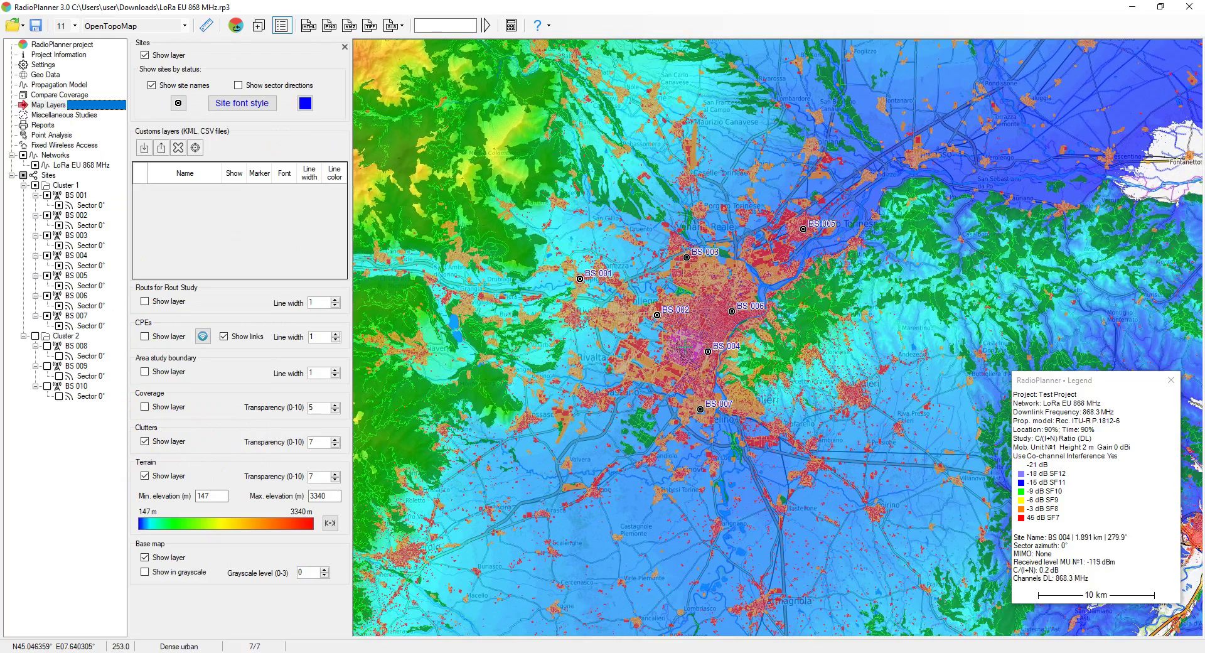
- Check the geo data, then show the propagation model: ITU-R P.1812-6, 90% location and time
{"action": "left_click", "coordinate": [44, 75]}
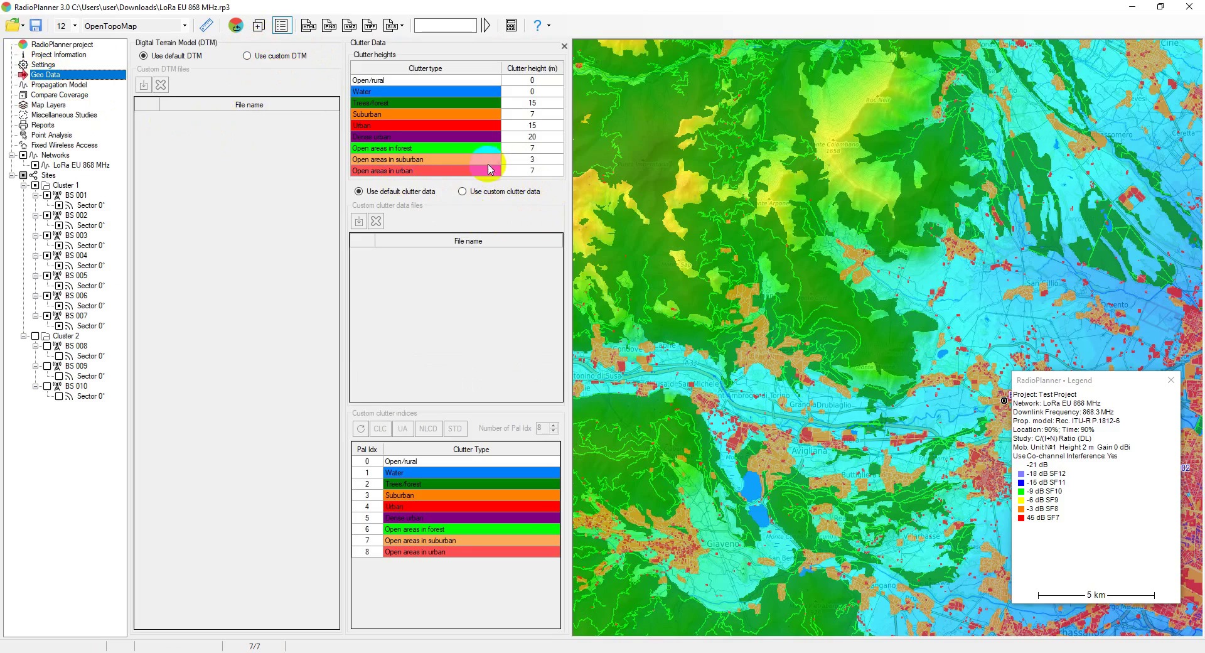
{"action": "left_click_drag", "start_coordinate": [1196, 436], "coordinate": [855, 320]}
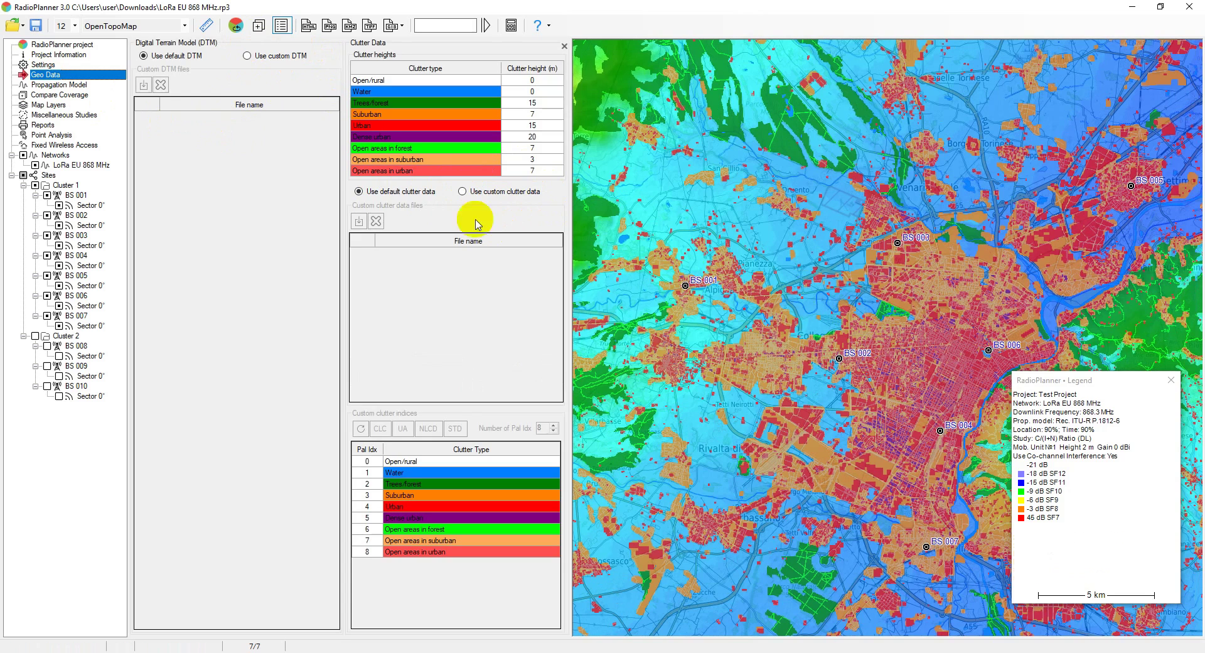
{"action": "left_click", "coordinate": [50, 85]}
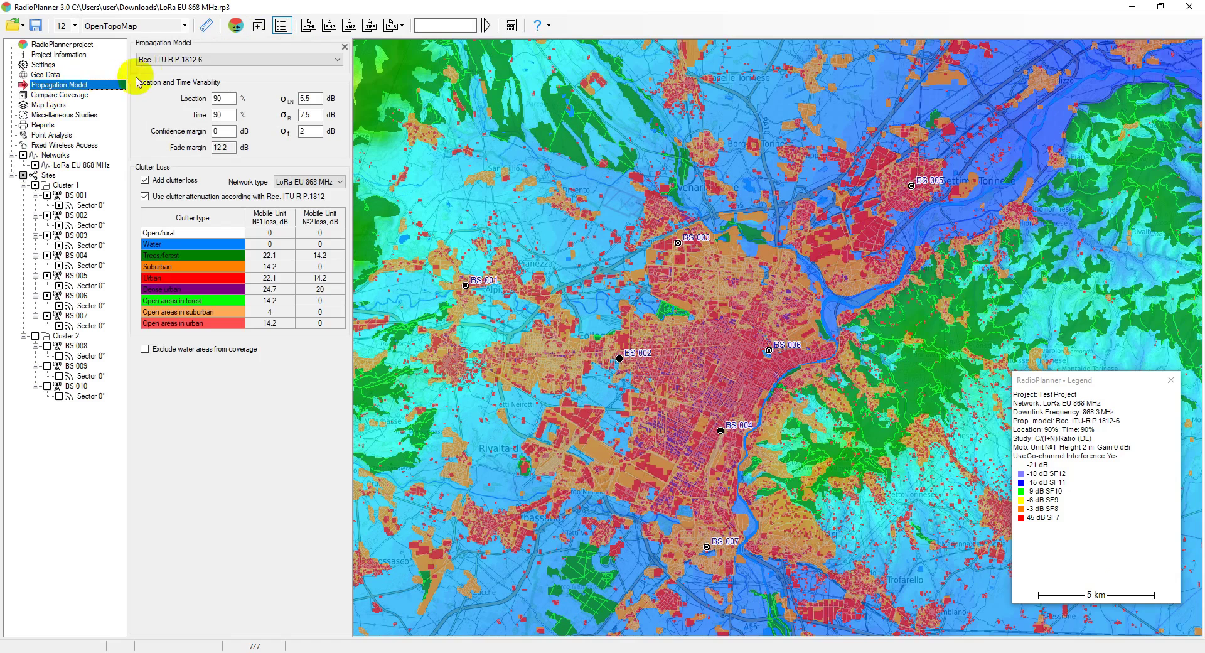
{"action": "left_click", "coordinate": [194, 61]}
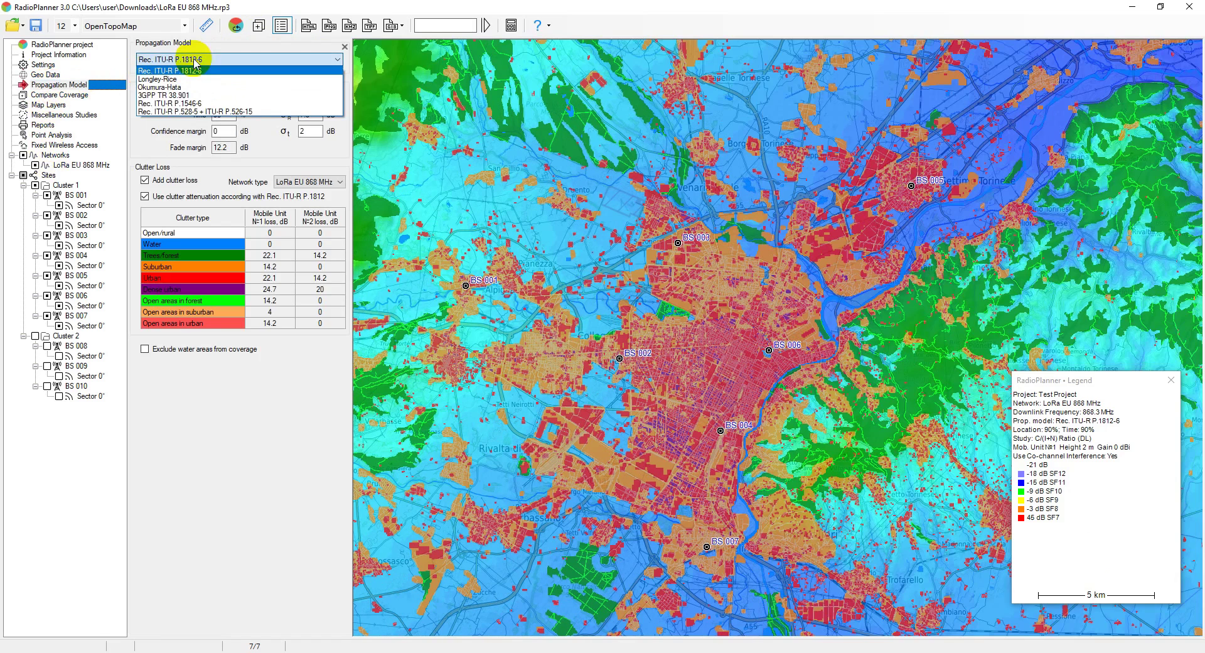
{"action": "left_click", "coordinate": [195, 74]}
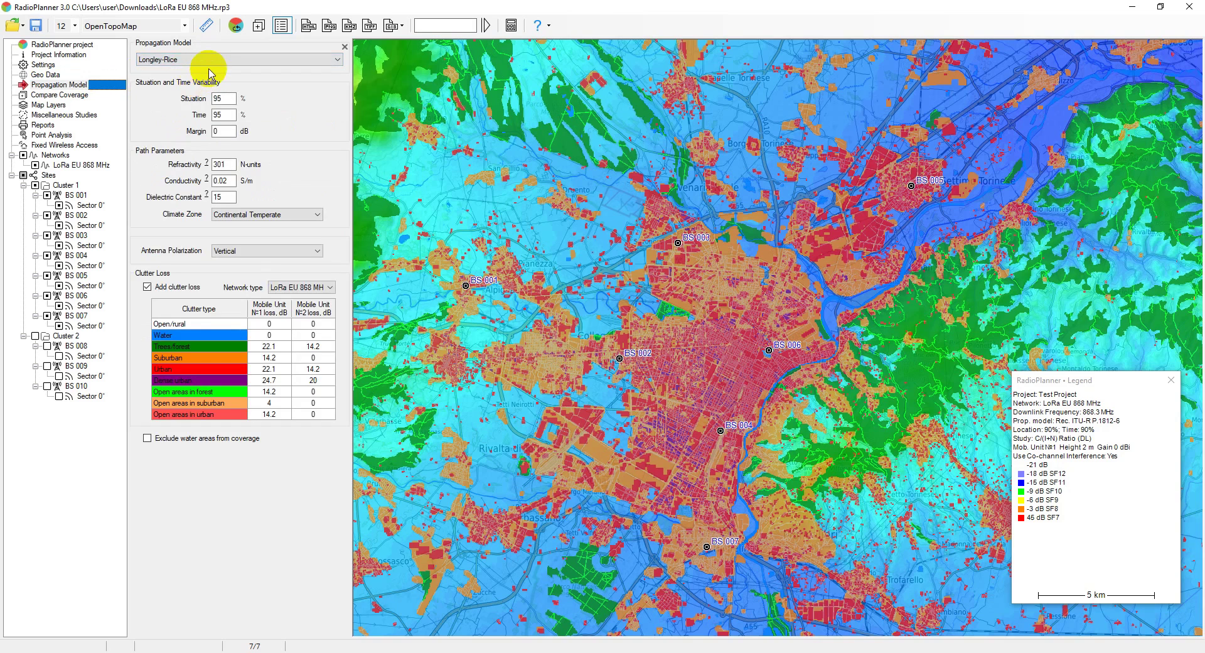
{"action": "left_click", "coordinate": [214, 60]}
{"action": "left_click", "coordinate": [232, 78]}
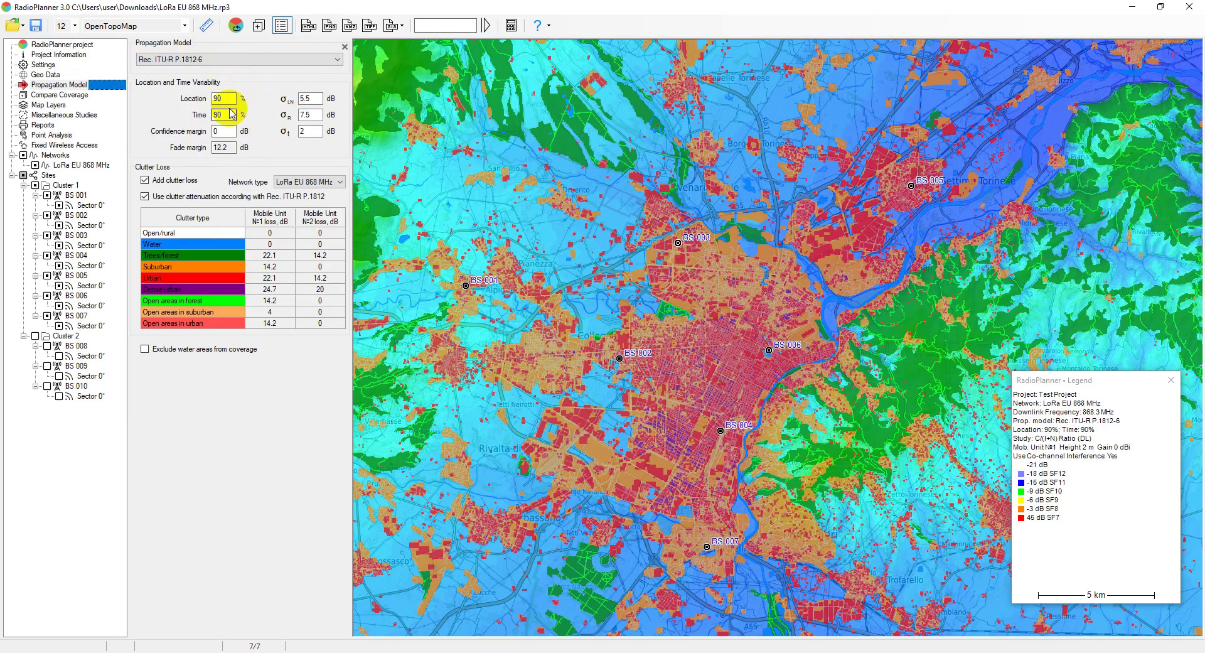
{"action": "double_click", "coordinate": [222, 99]}
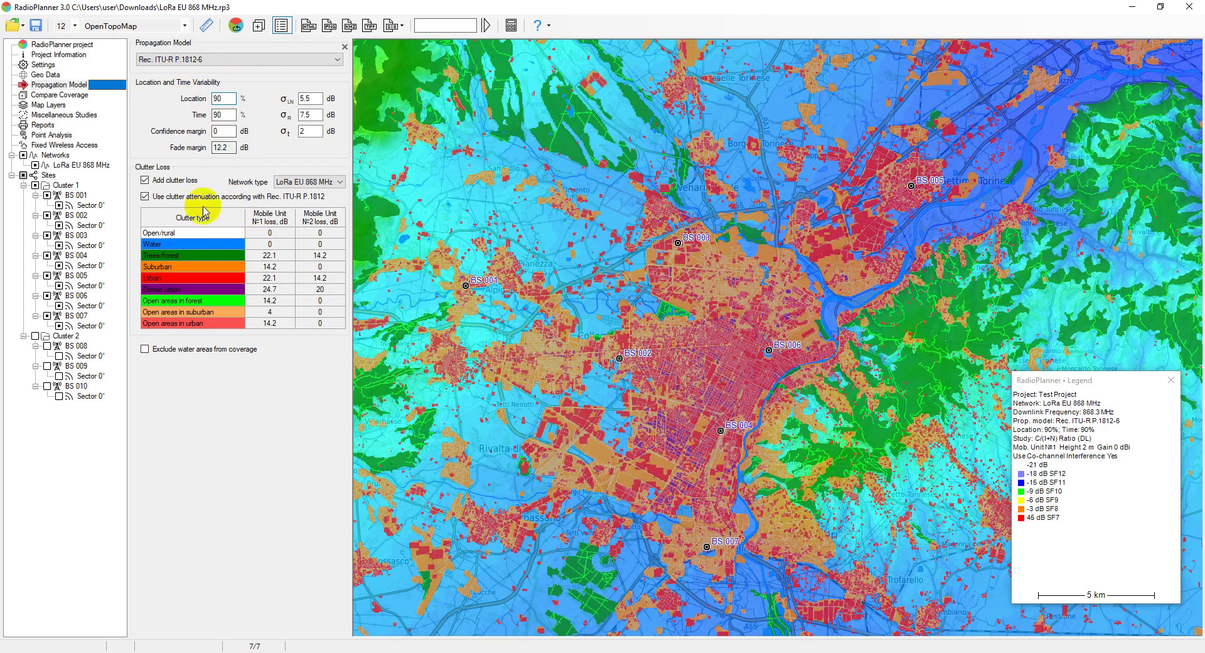
{"action": "left_click", "coordinate": [145, 197]}
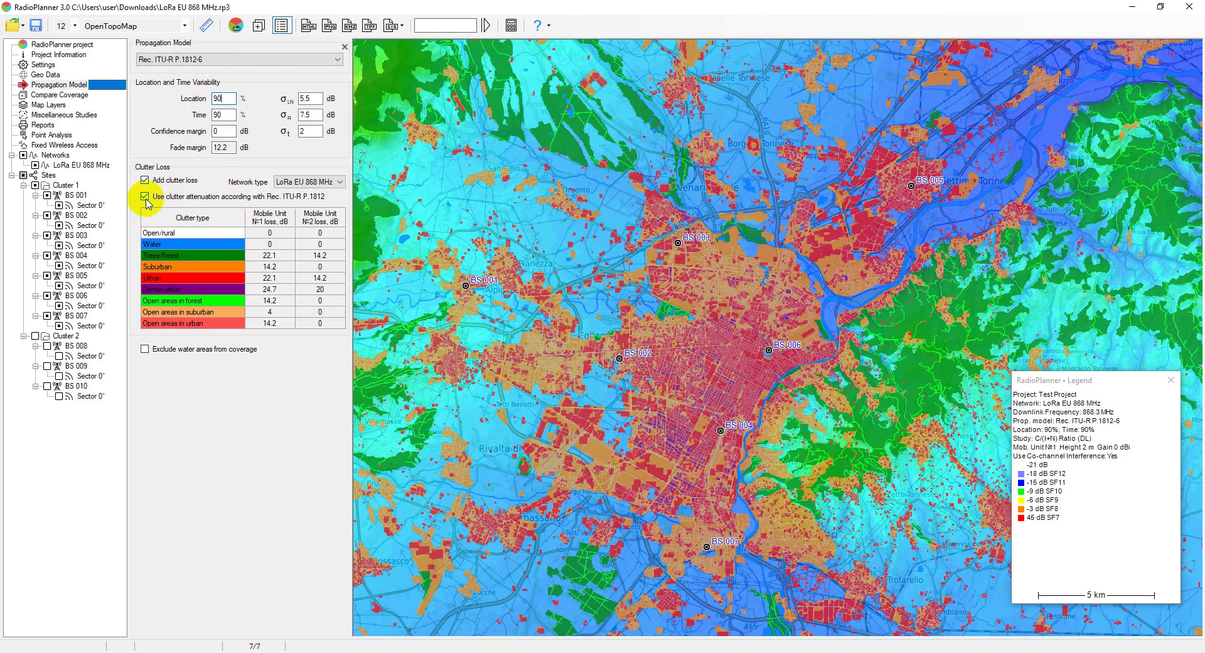
{"action": "left_click", "coordinate": [271, 269]}
{"action": "left_click", "coordinate": [294, 269]}
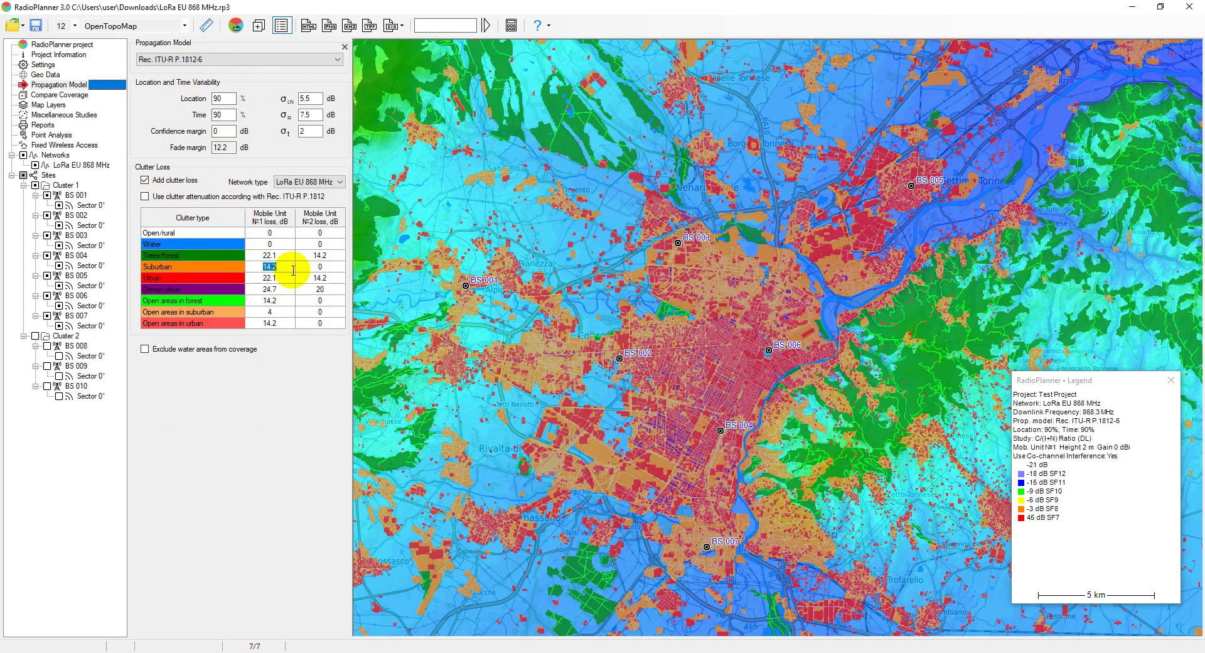
{"action": "type", "text": "10"}
{"action": "key", "text": "Tab"}
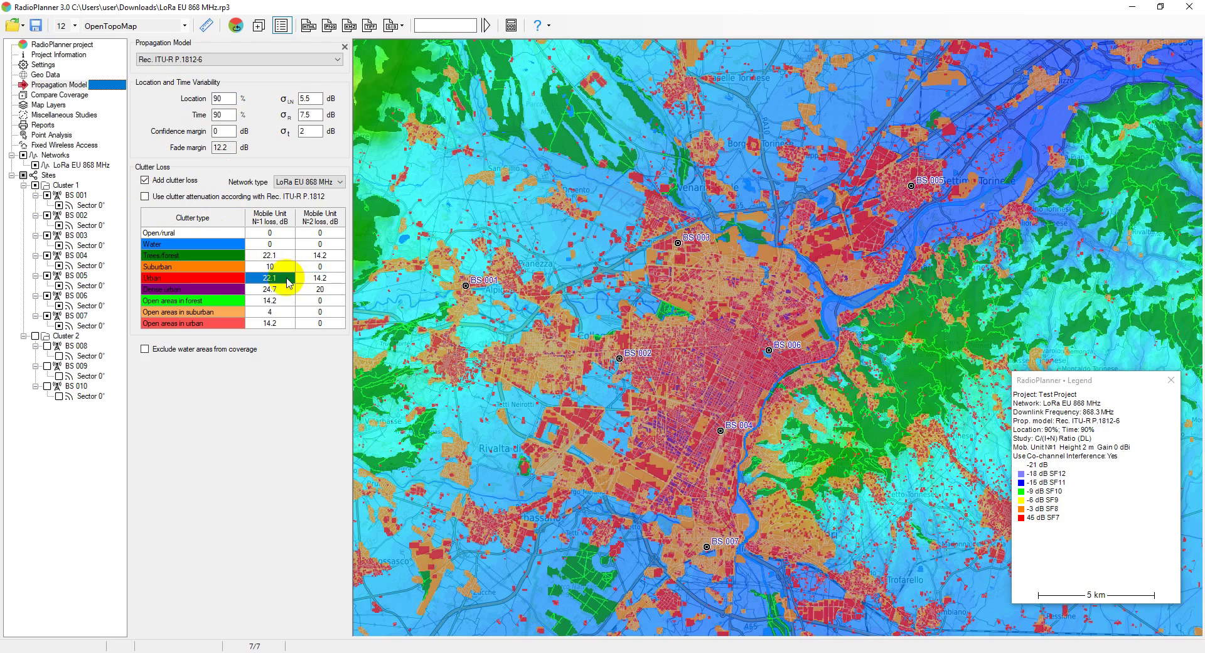
{"action": "left_click", "coordinate": [146, 198]}
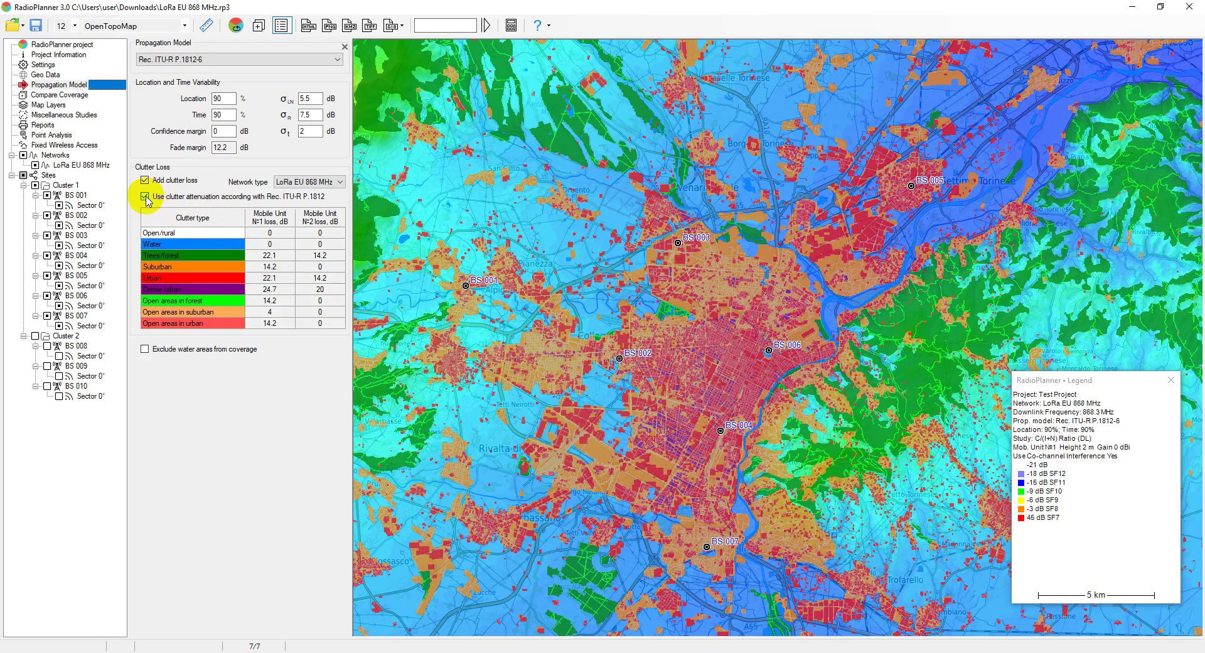
- Glance at Geo Data, then return to the LoRa EU 868 MHz network settings
{"action": "left_click", "coordinate": [42, 75]}
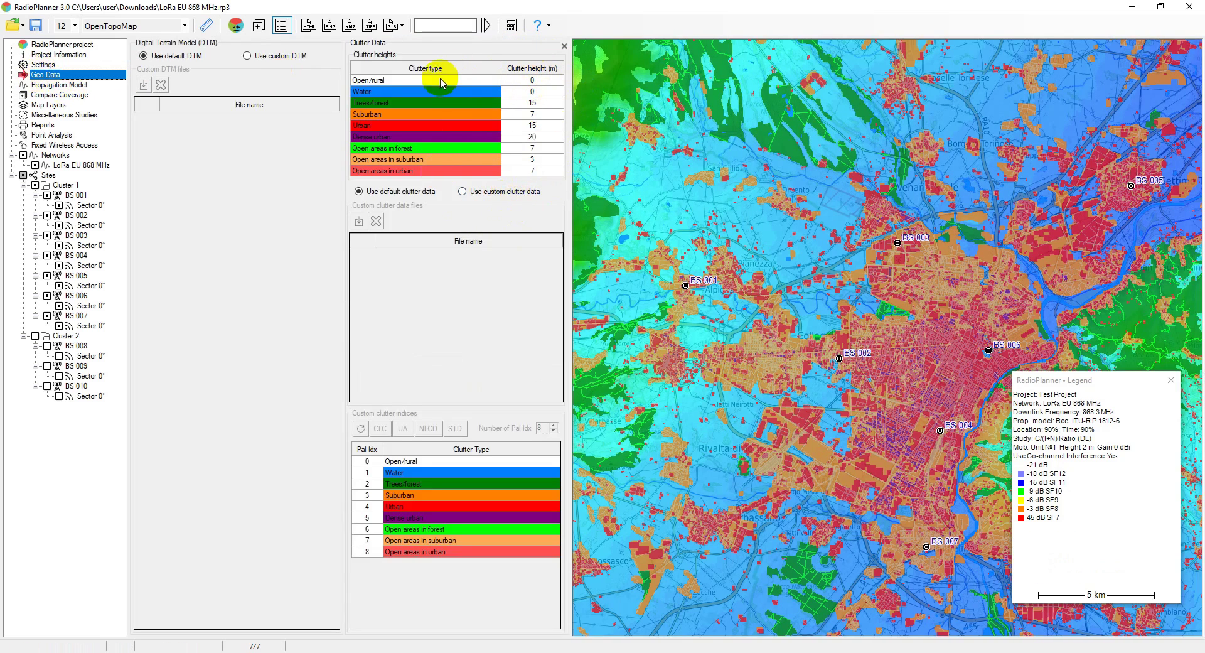
{"action": "left_click", "coordinate": [80, 166]}
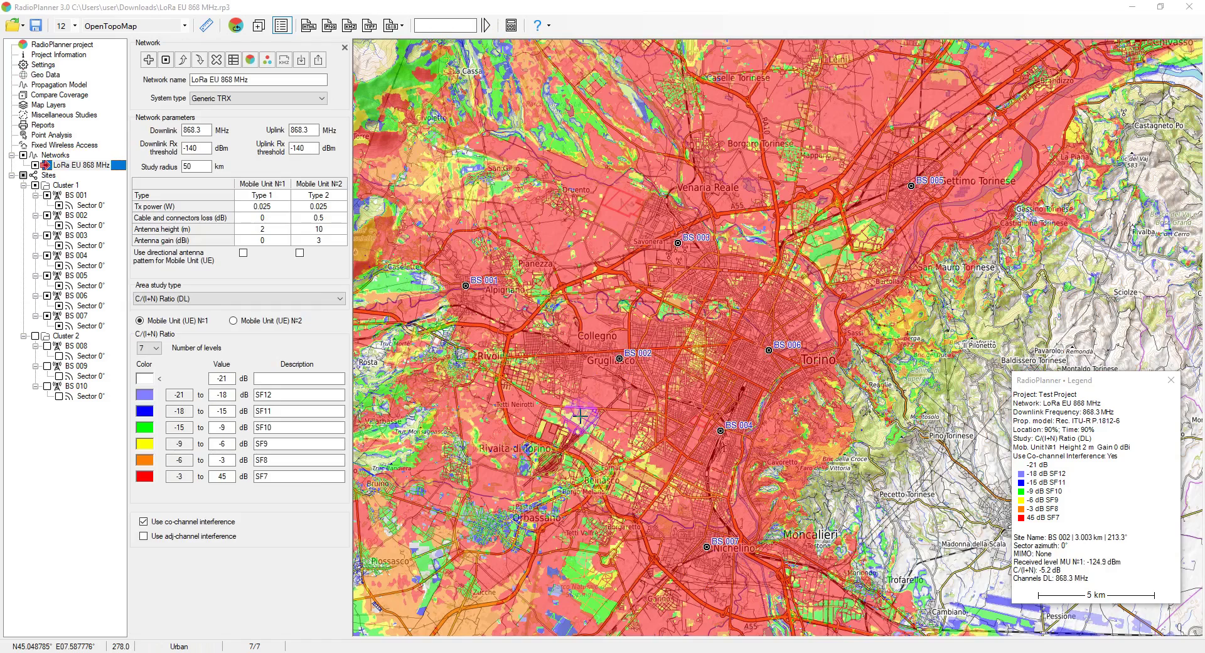
- Review the LoRa network's area study types, keeping C/(I+N) Ratio (DL) unchanged
{"action": "left_click_drag", "start_coordinate": [580, 415], "coordinate": [639, 410]}
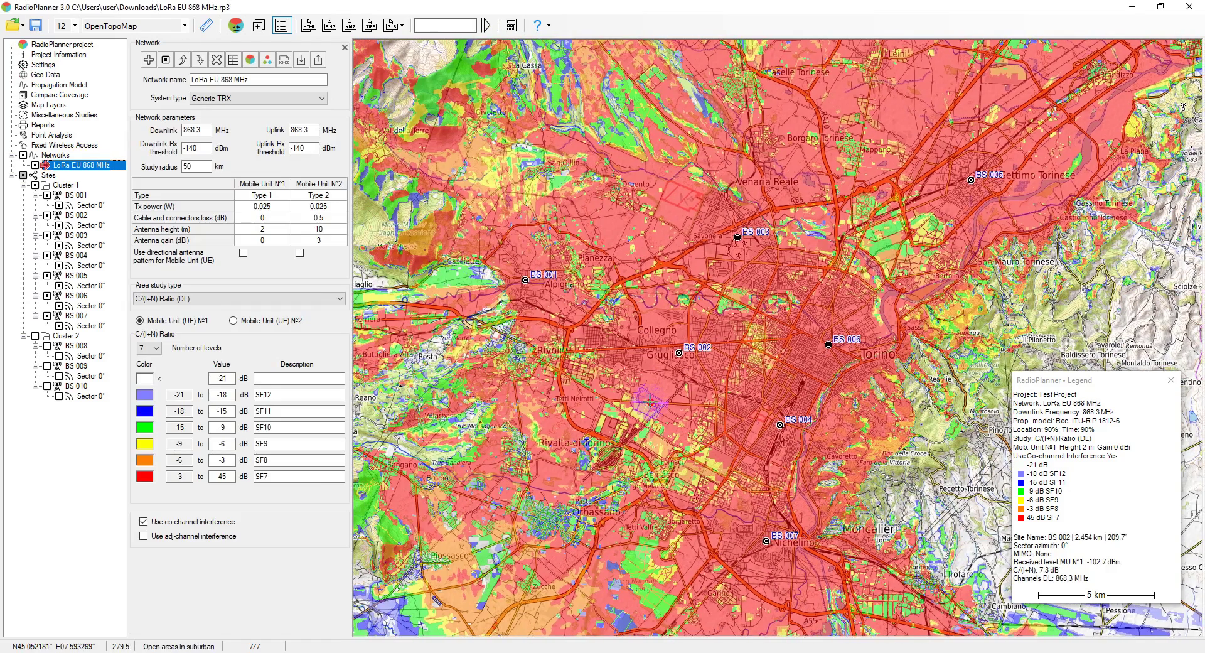
{"action": "left_click", "coordinate": [316, 298]}
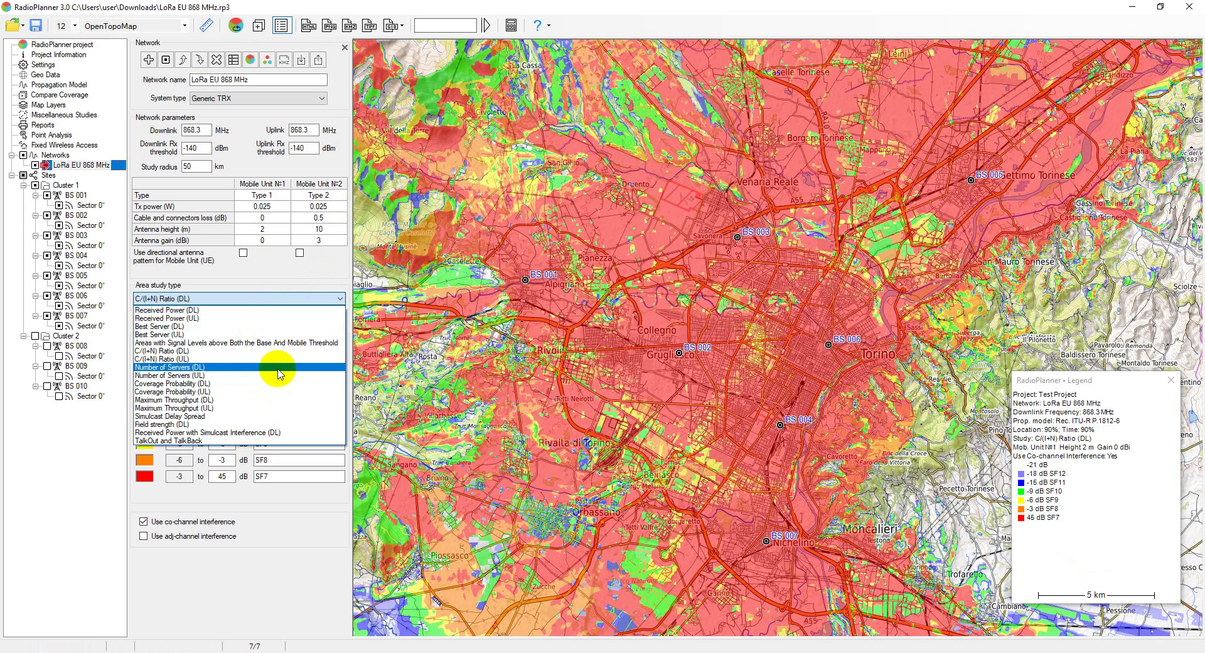
{"action": "left_click", "coordinate": [276, 277]}
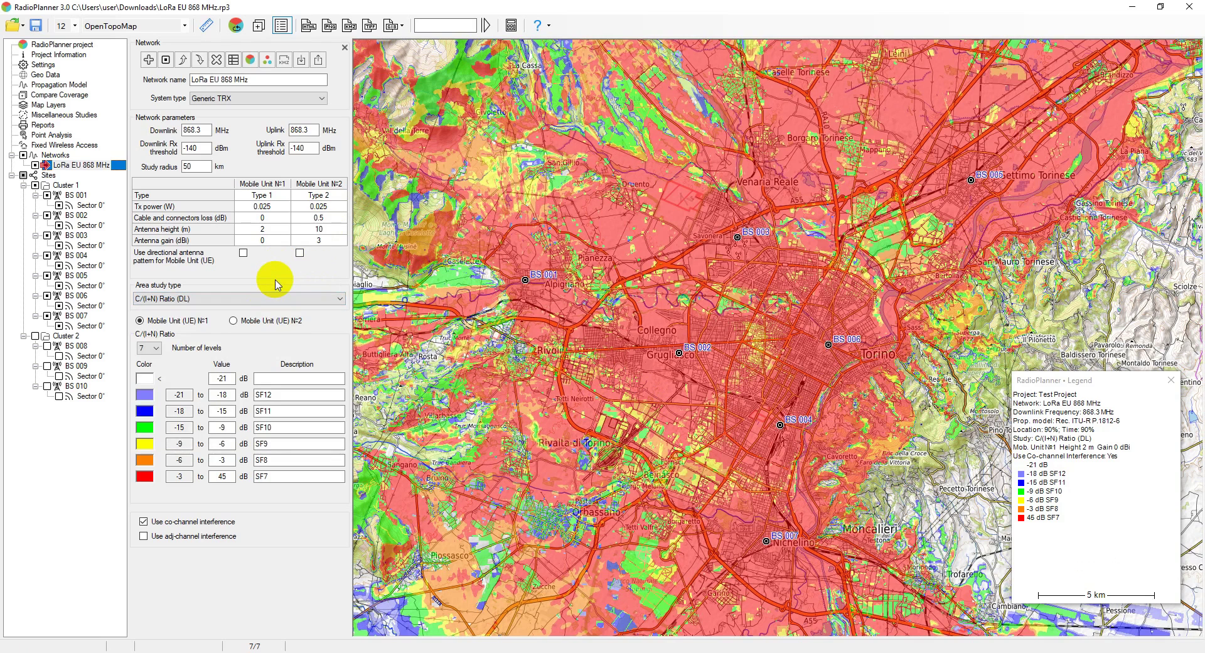
- Set the area study resolution to Medium and reopen the LoRa study type list
{"action": "left_click", "coordinate": [56, 155]}
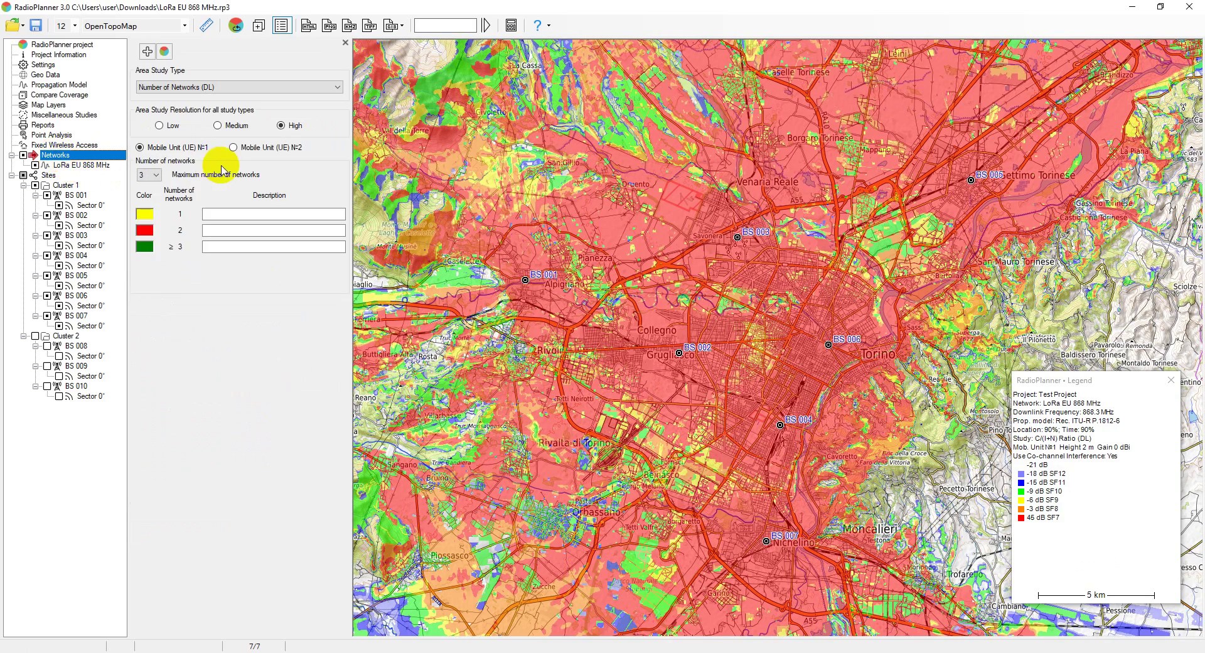
{"action": "left_click", "coordinate": [218, 125]}
{"action": "left_click", "coordinate": [63, 166]}
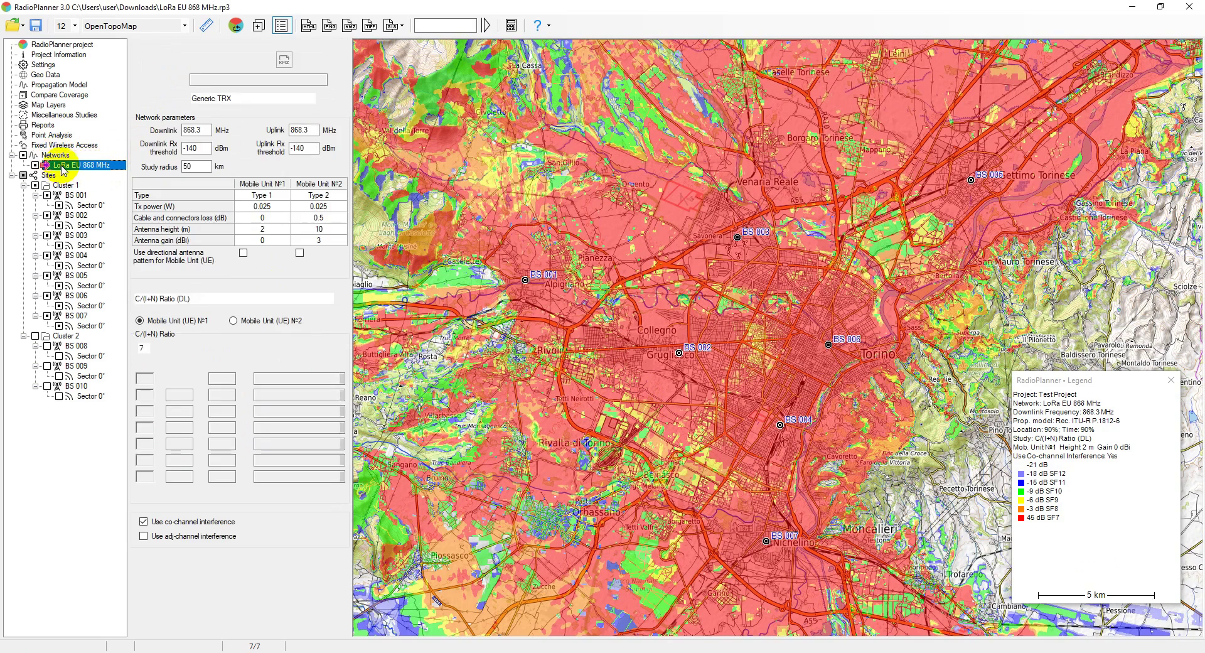
{"action": "left_click", "coordinate": [202, 299]}
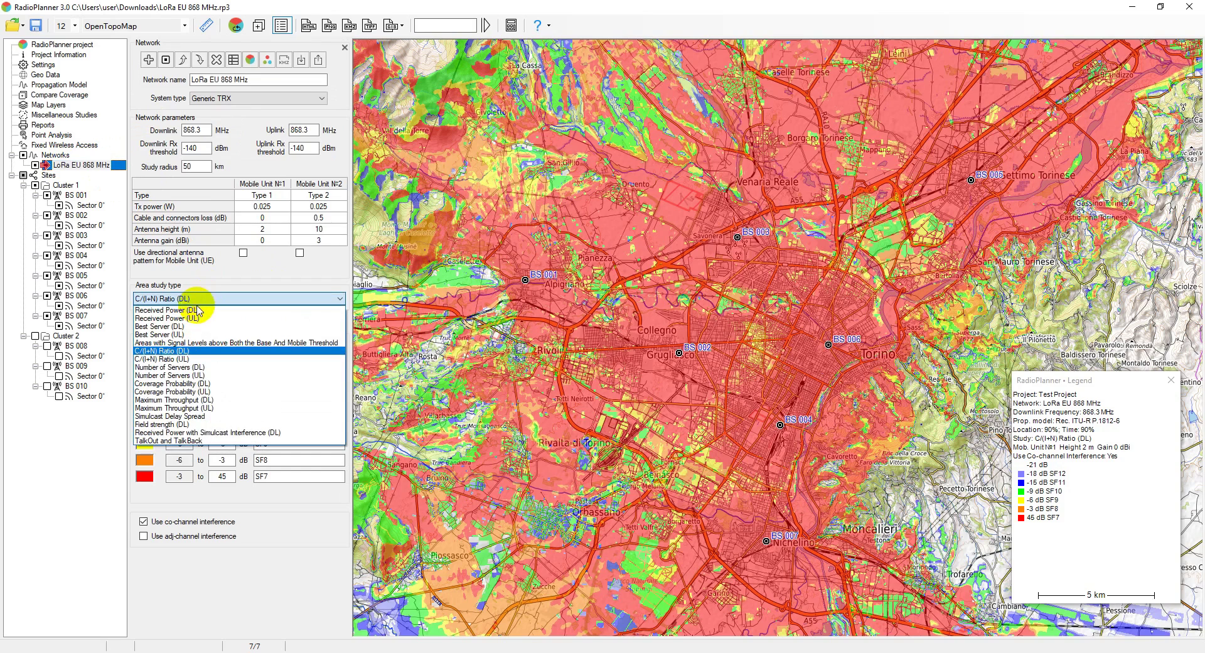
- Calculate Received Power (DL) coverage, then Best Server (DL) coverage, and inspect the serving-station map
{"action": "left_click", "coordinate": [197, 310]}
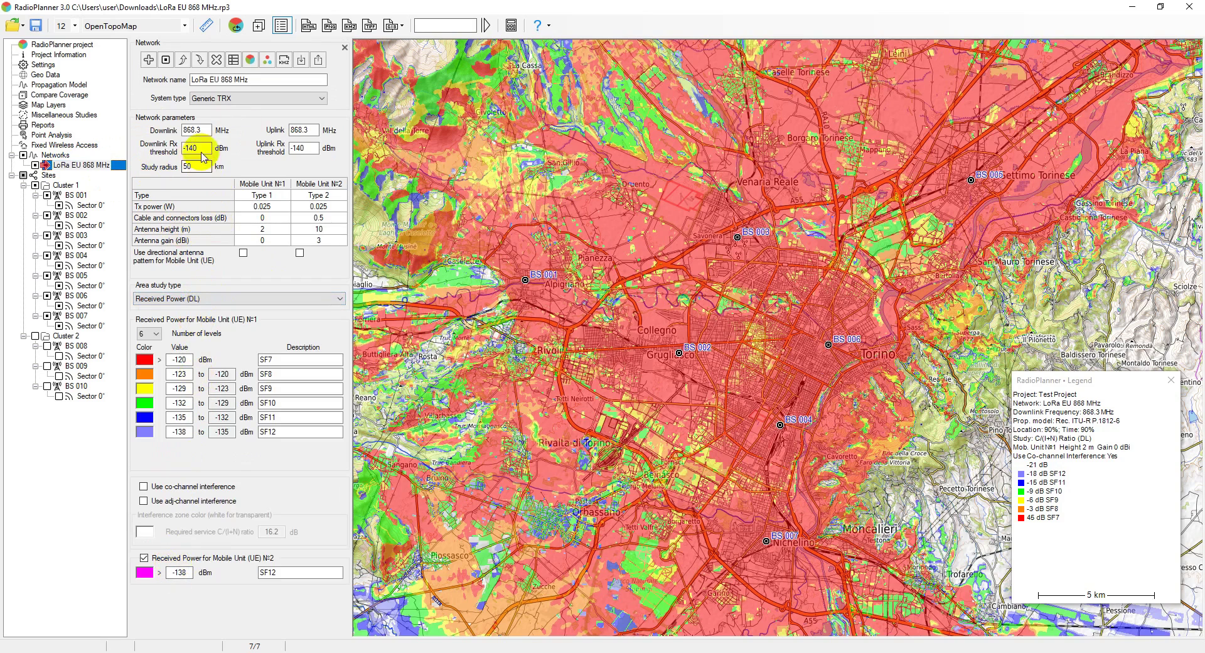
{"action": "left_click", "coordinate": [317, 60]}
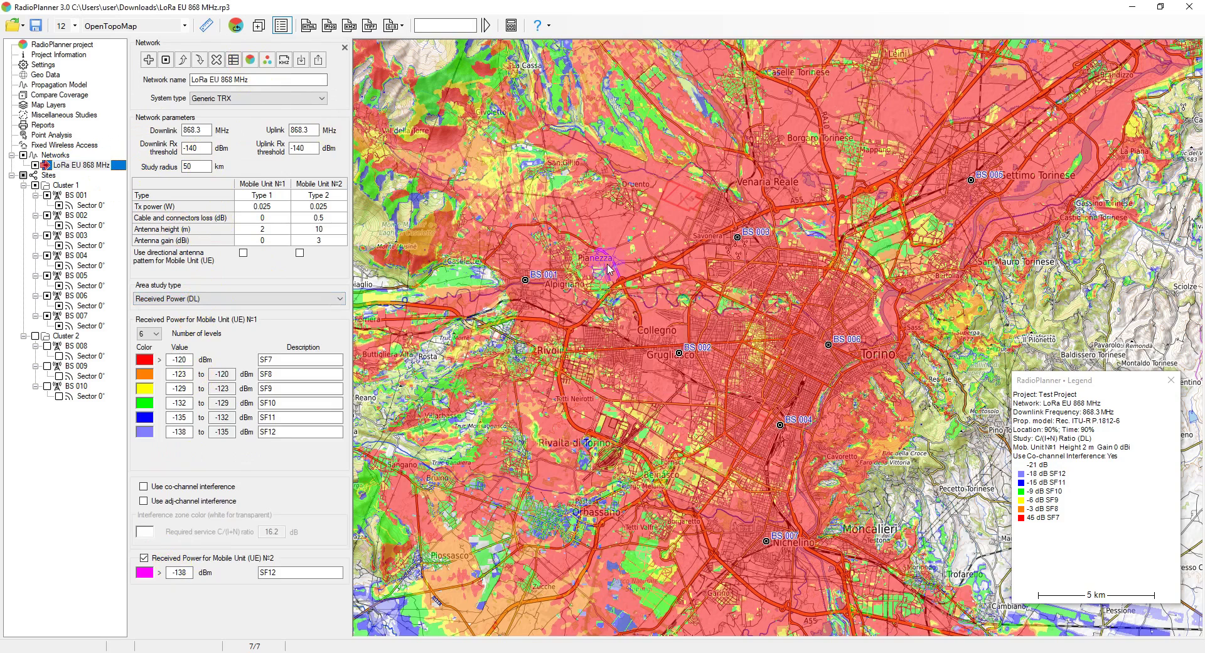
{"action": "left_click", "coordinate": [266, 299]}
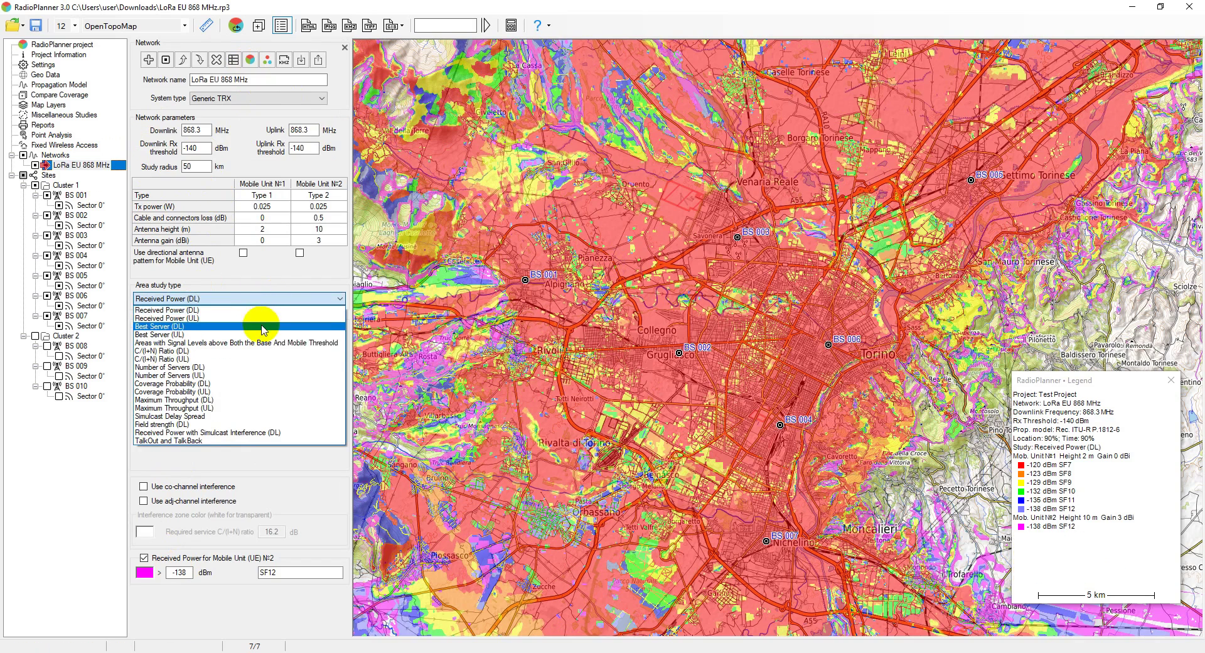
{"action": "left_click", "coordinate": [268, 326]}
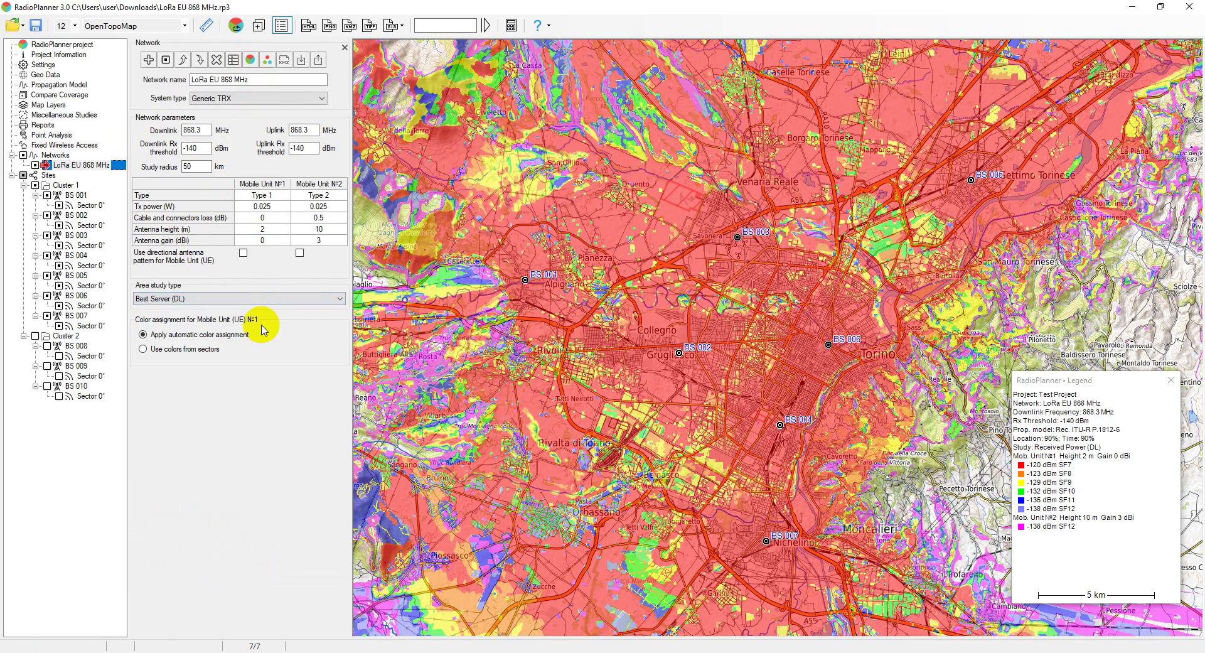
{"action": "left_click", "coordinate": [250, 60]}
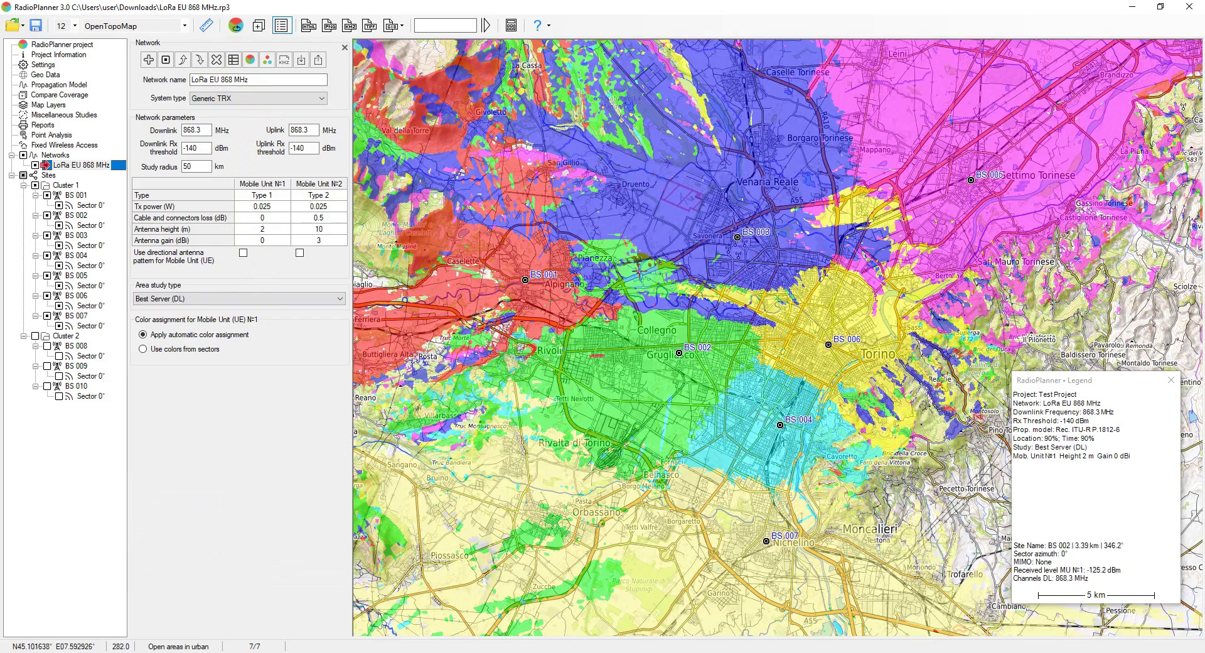
{"action": "left_click_drag", "start_coordinate": [750, 278], "coordinate": [708, 390]}
{"action": "scroll", "coordinate": [721, 398], "scroll_direction": "down", "scroll_amount": 1}
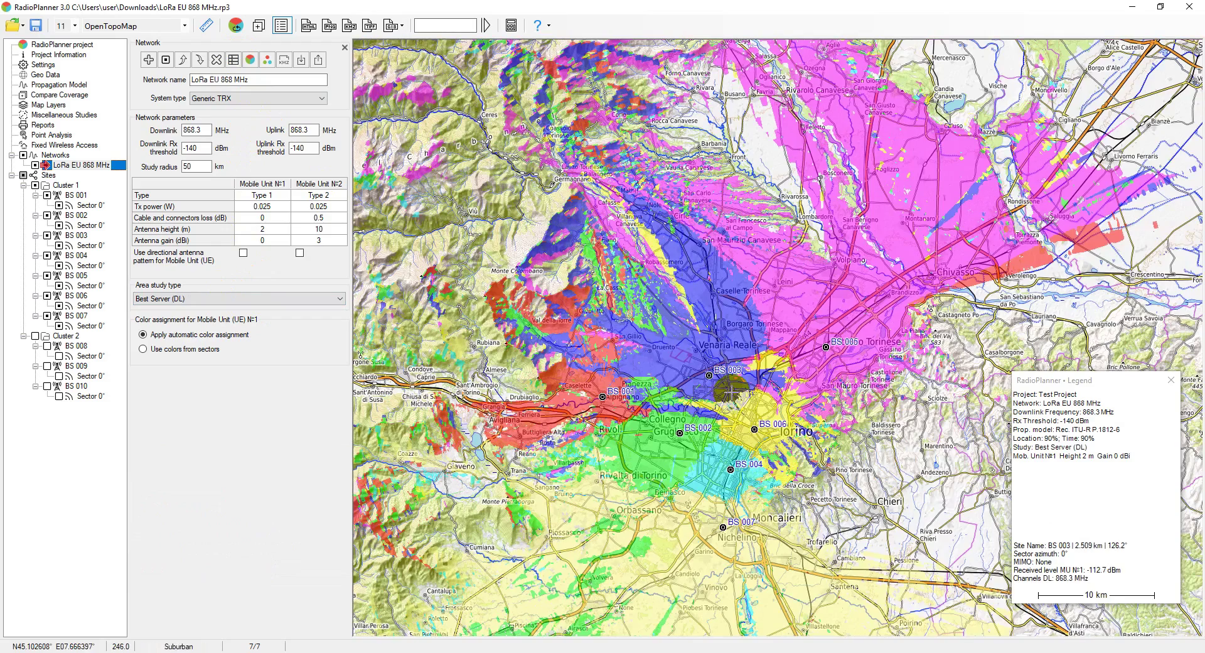
{"action": "scroll", "coordinate": [728, 393], "scroll_direction": "up", "scroll_amount": 1}
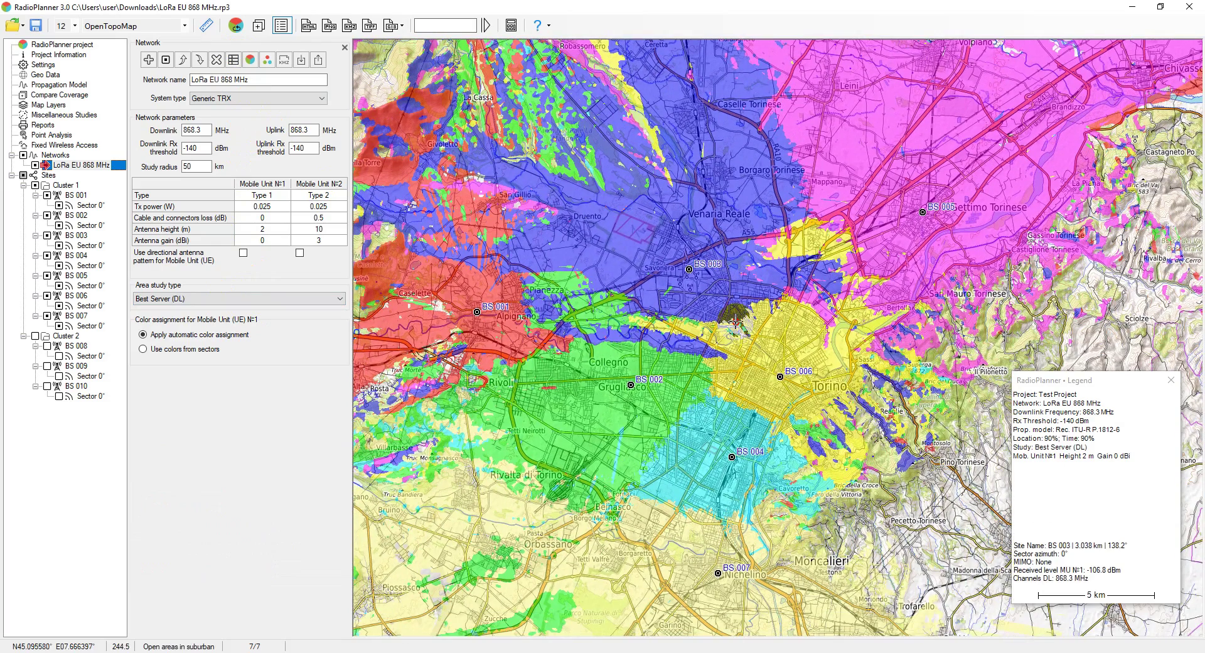
{"action": "left_click", "coordinate": [224, 300]}
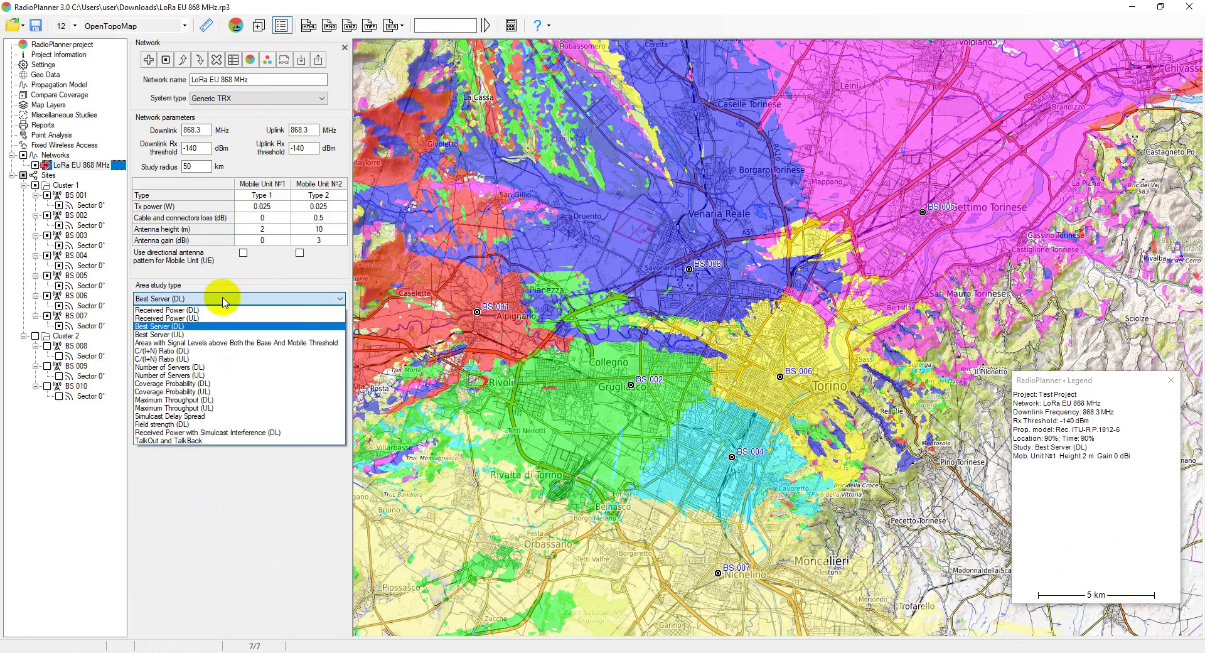
- Calculate the Number of Servers (DL) coverage, showing mostly ≥5 servers around Turin
{"action": "left_click", "coordinate": [217, 369]}
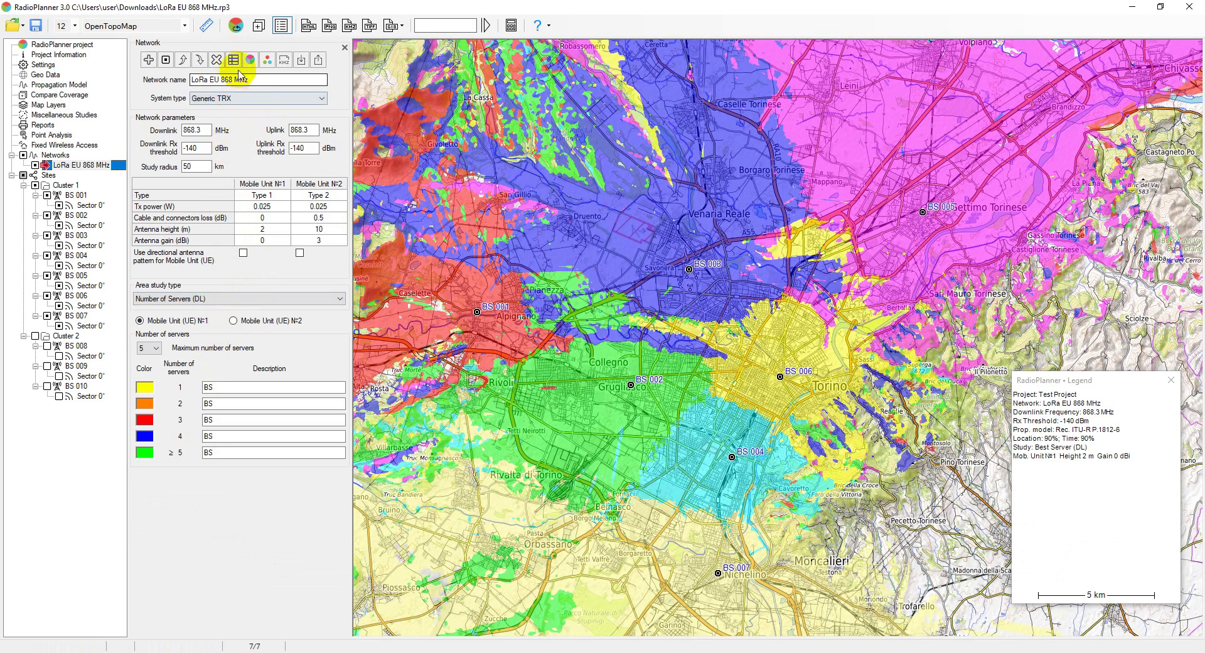
{"action": "left_click", "coordinate": [254, 60]}
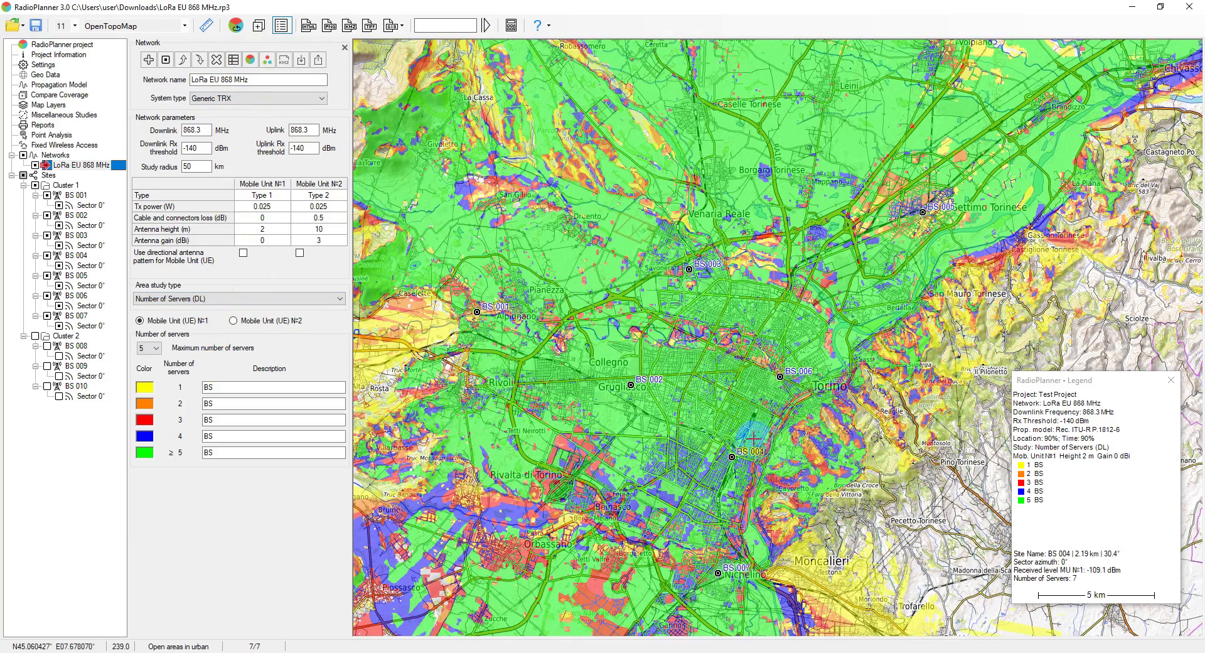
{"action": "scroll", "coordinate": [756, 412], "scroll_direction": "down", "scroll_amount": 1}
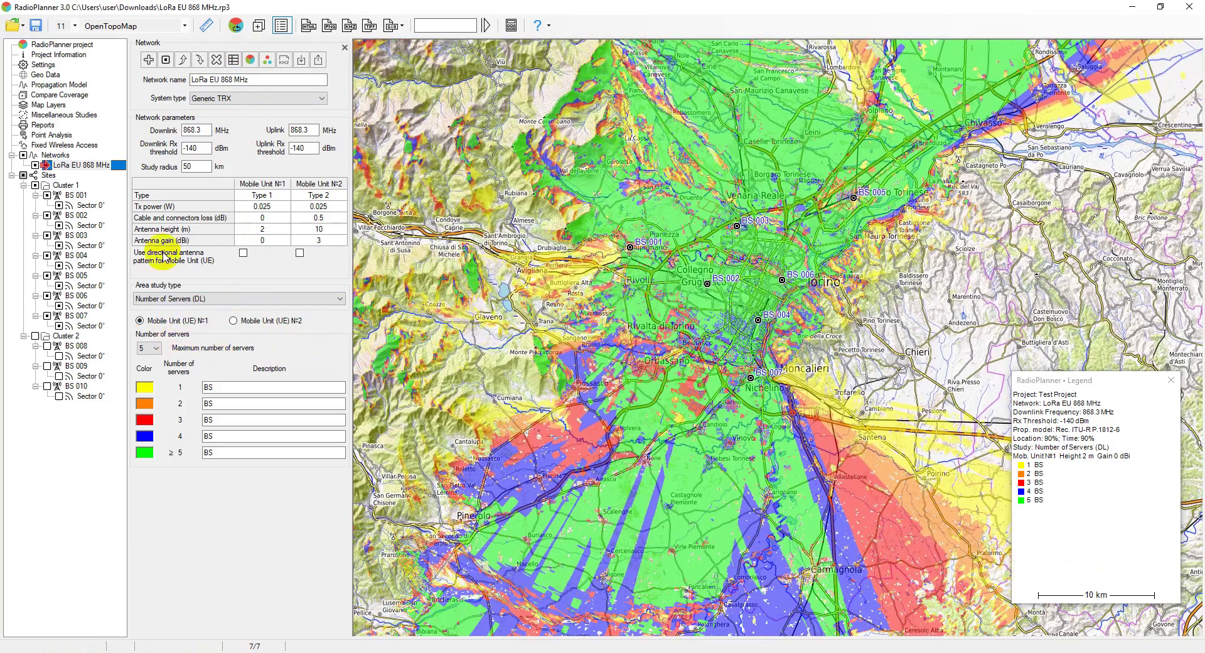
{"action": "left_click", "coordinate": [180, 299]}
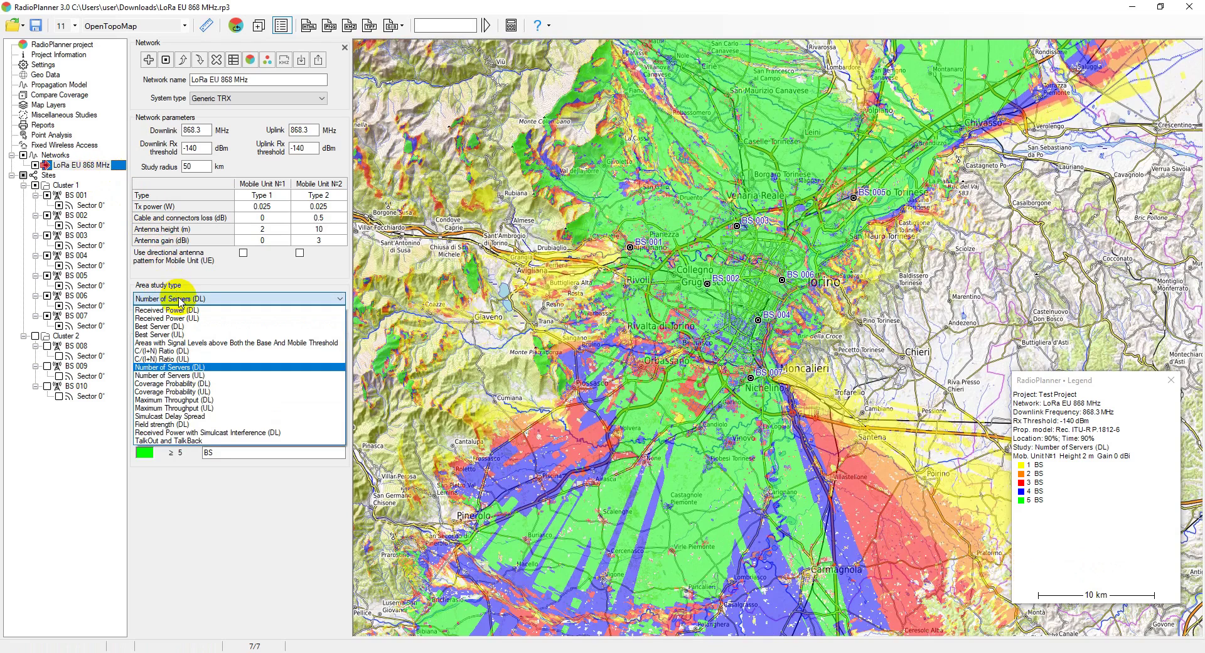
- Calculate the Maximum Throughput (DL) coverage map and recentre the view on Turin
{"action": "left_click", "coordinate": [187, 399]}
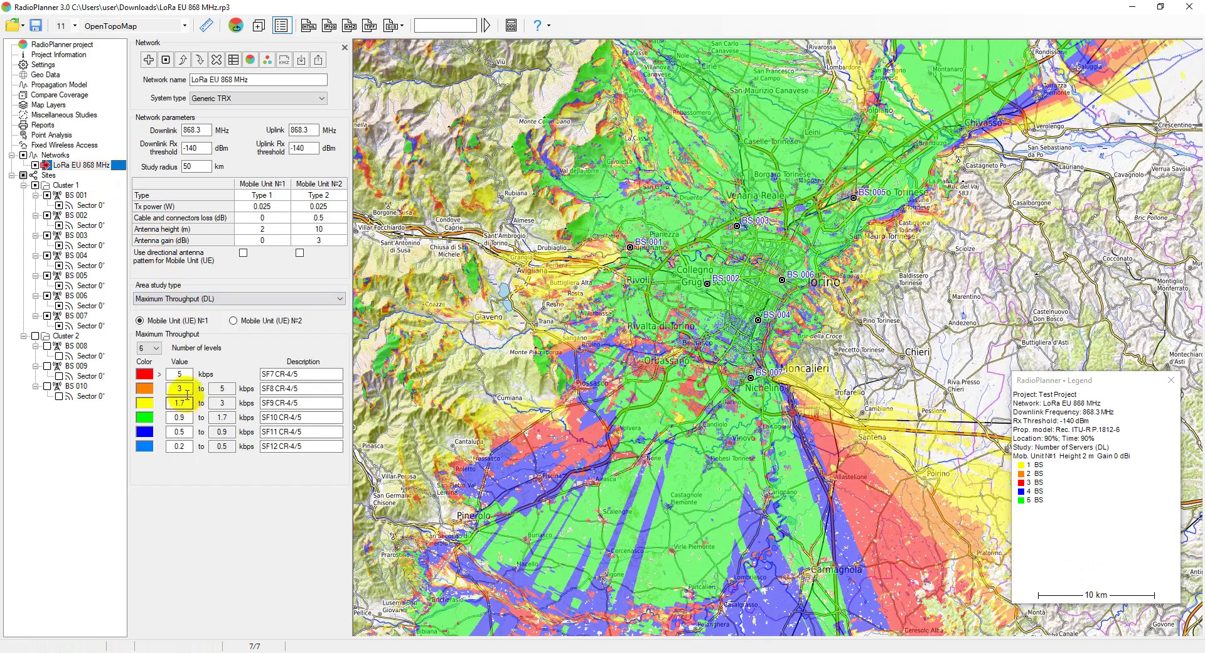
{"action": "left_click", "coordinate": [252, 59]}
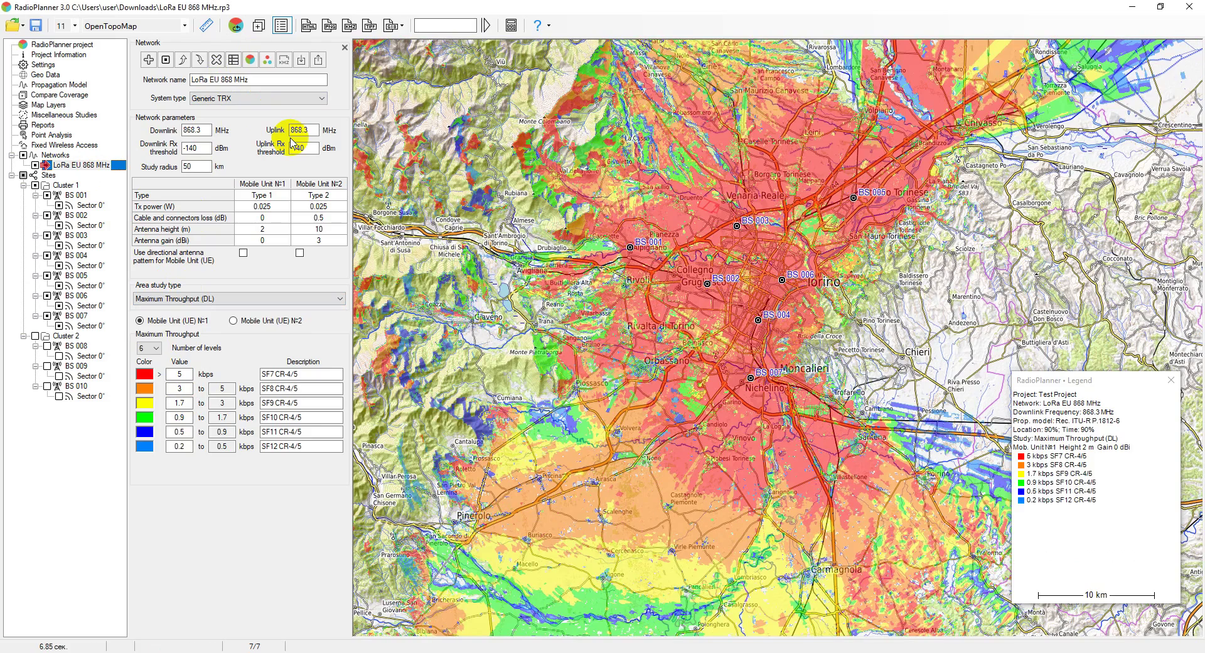
{"action": "left_click_drag", "start_coordinate": [667, 244], "coordinate": [639, 333]}
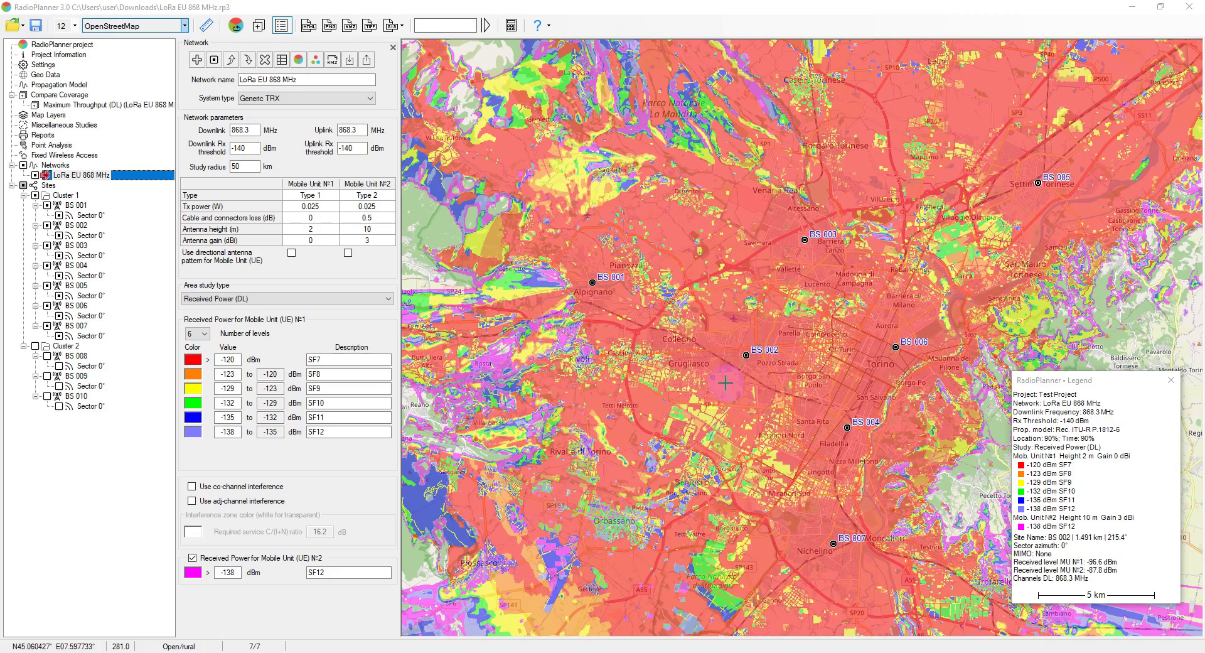
- Run Point Analysis to points north of Turin, switching the source sector to BS 003, then BS 007
{"action": "left_click", "coordinate": [49, 146]}
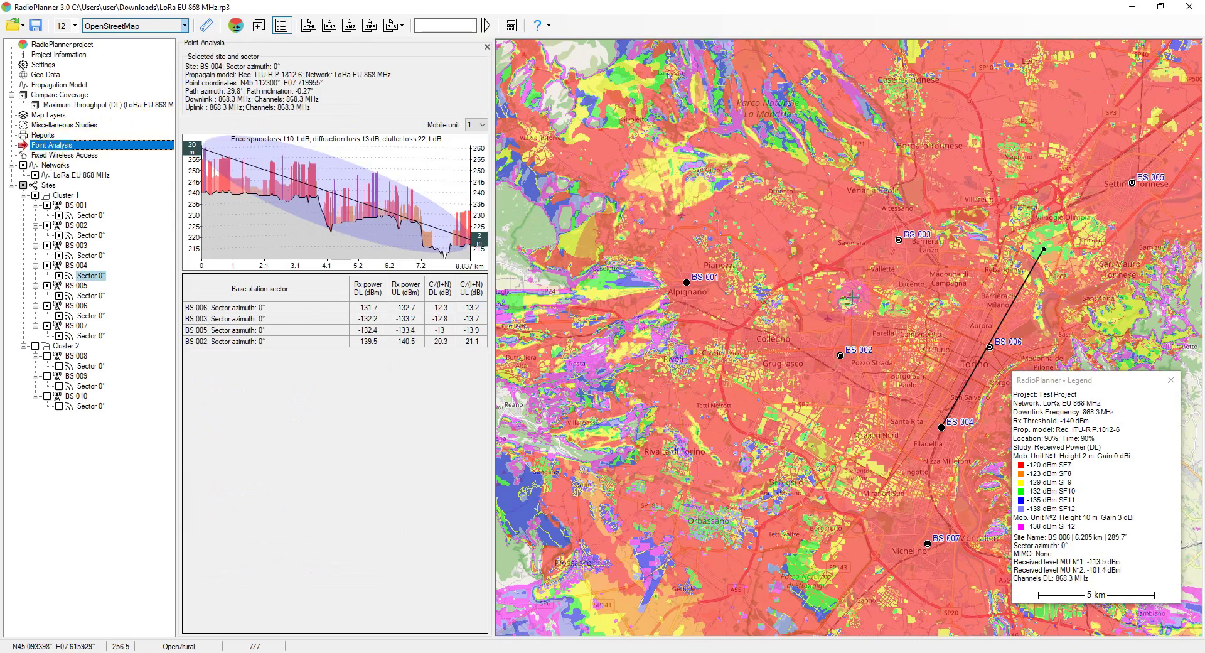
{"action": "left_click", "coordinate": [988, 104]}
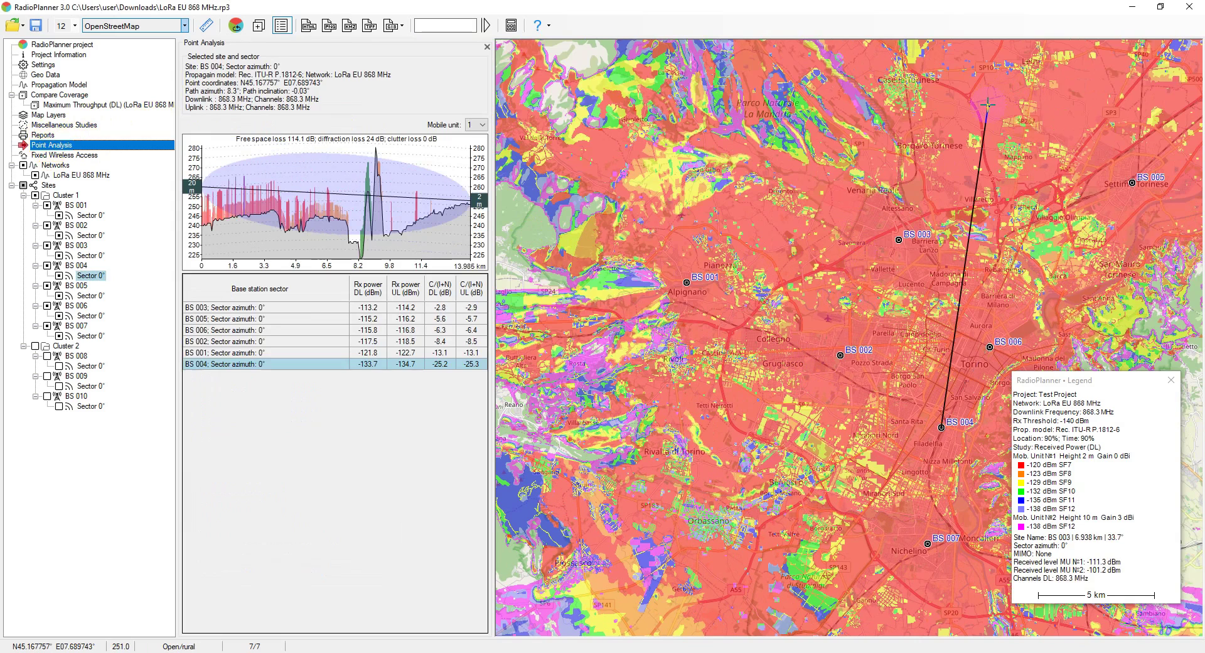
{"action": "left_click", "coordinate": [844, 102]}
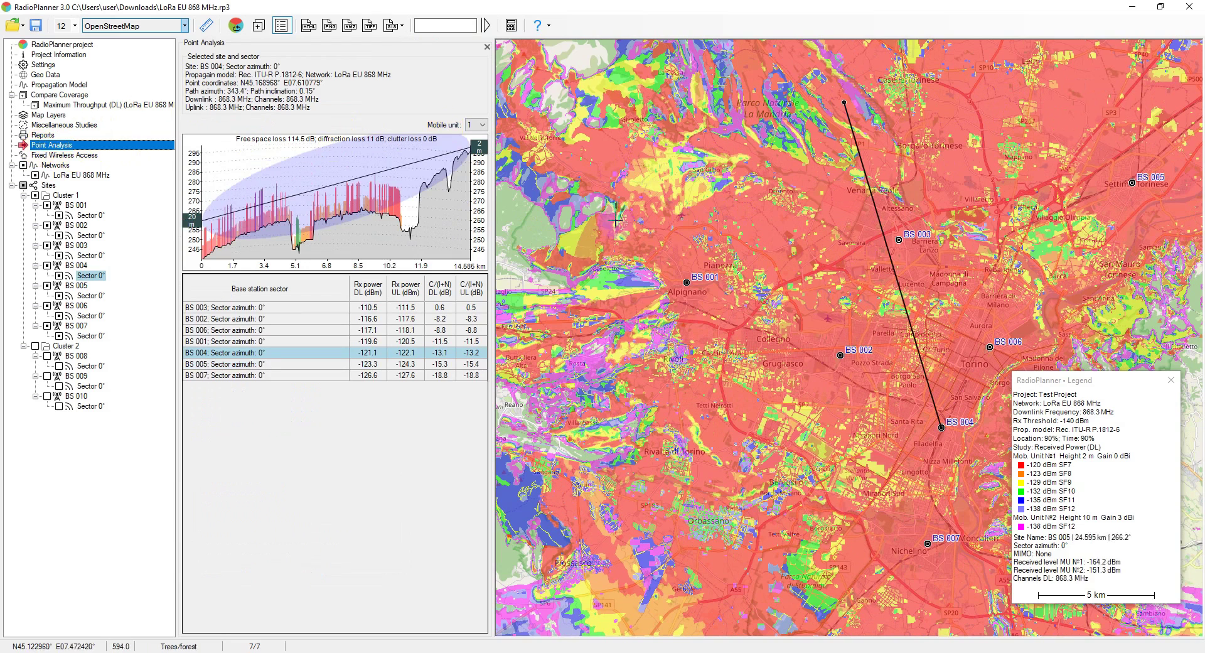
{"action": "left_click", "coordinate": [89, 254]}
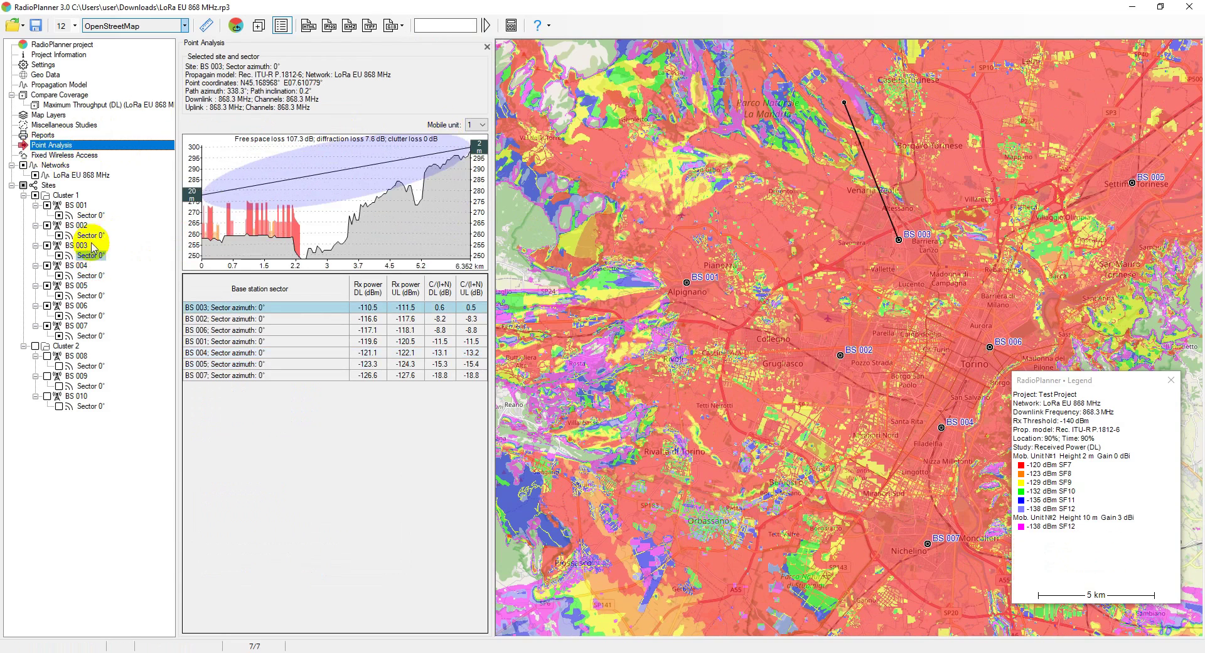
{"action": "left_click", "coordinate": [88, 337]}
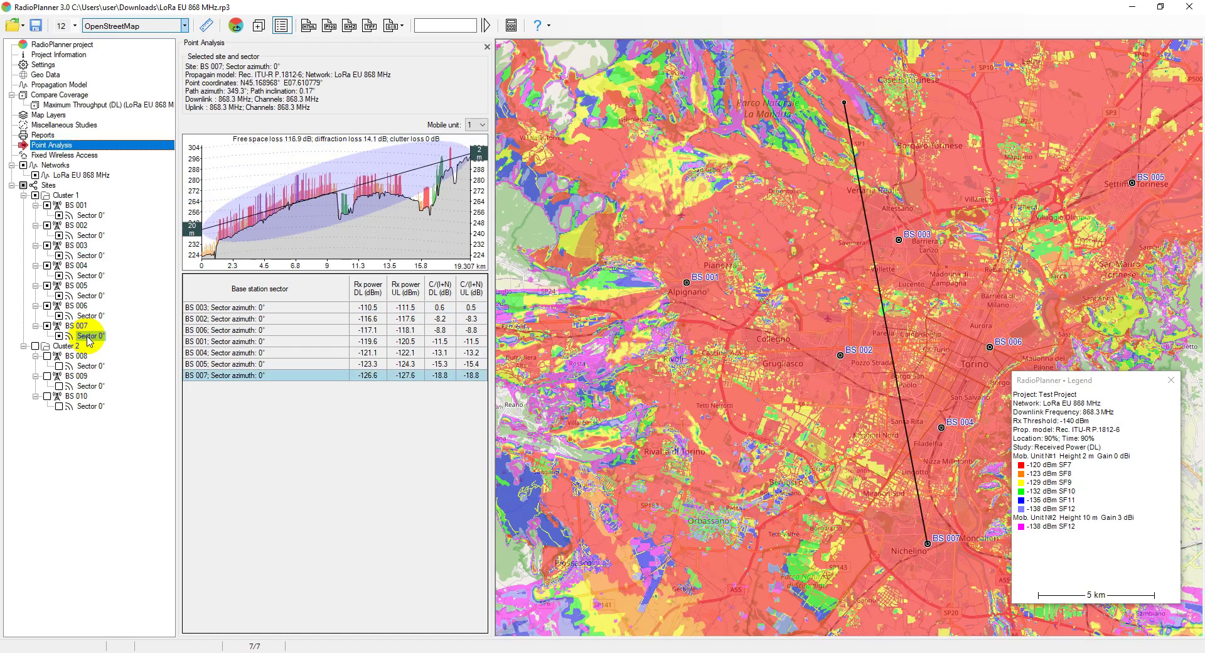
- Check BS 007 path profiles to points west of the city, east, in the eastern hills and in central Turin
{"action": "left_click", "coordinate": [782, 200]}
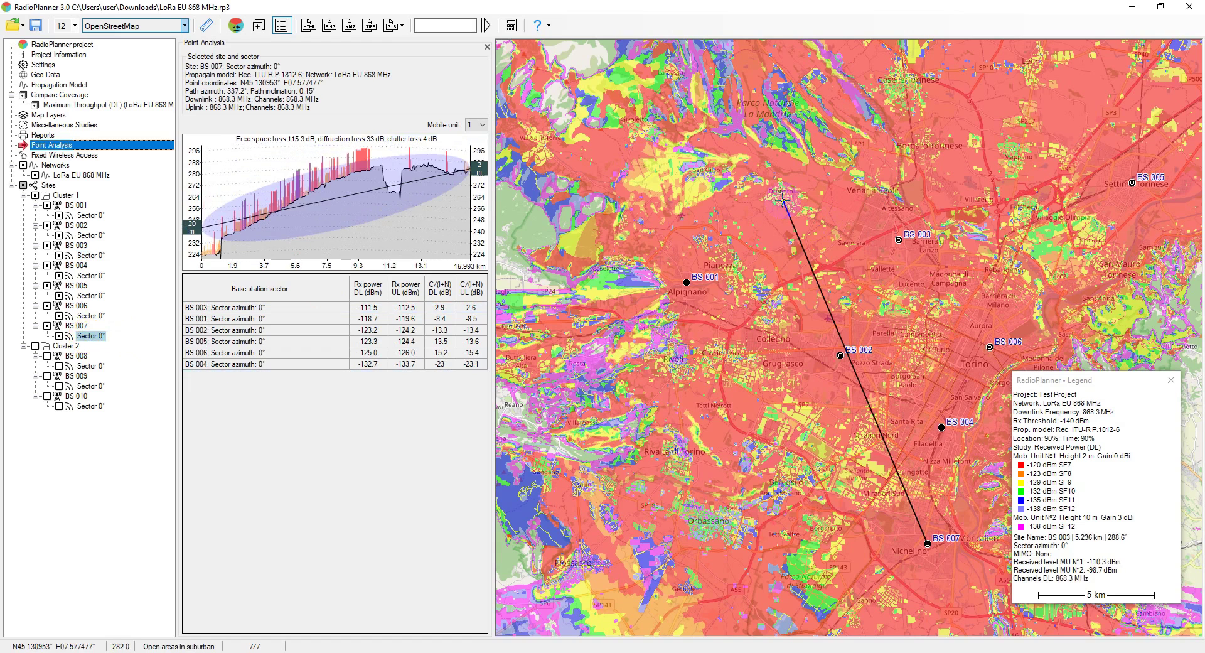
{"action": "left_click", "coordinate": [702, 294]}
{"action": "left_click_drag", "start_coordinate": [710, 396], "coordinate": [658, 334]}
{"action": "left_click", "coordinate": [713, 424]}
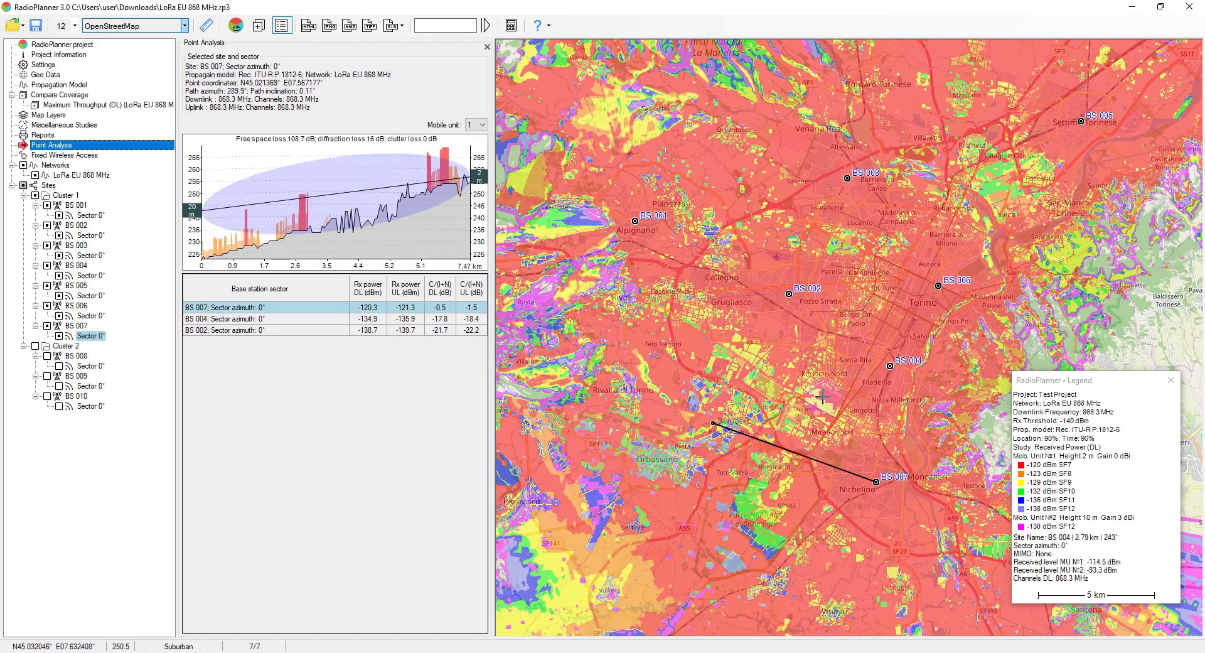
{"action": "left_click", "coordinate": [981, 360]}
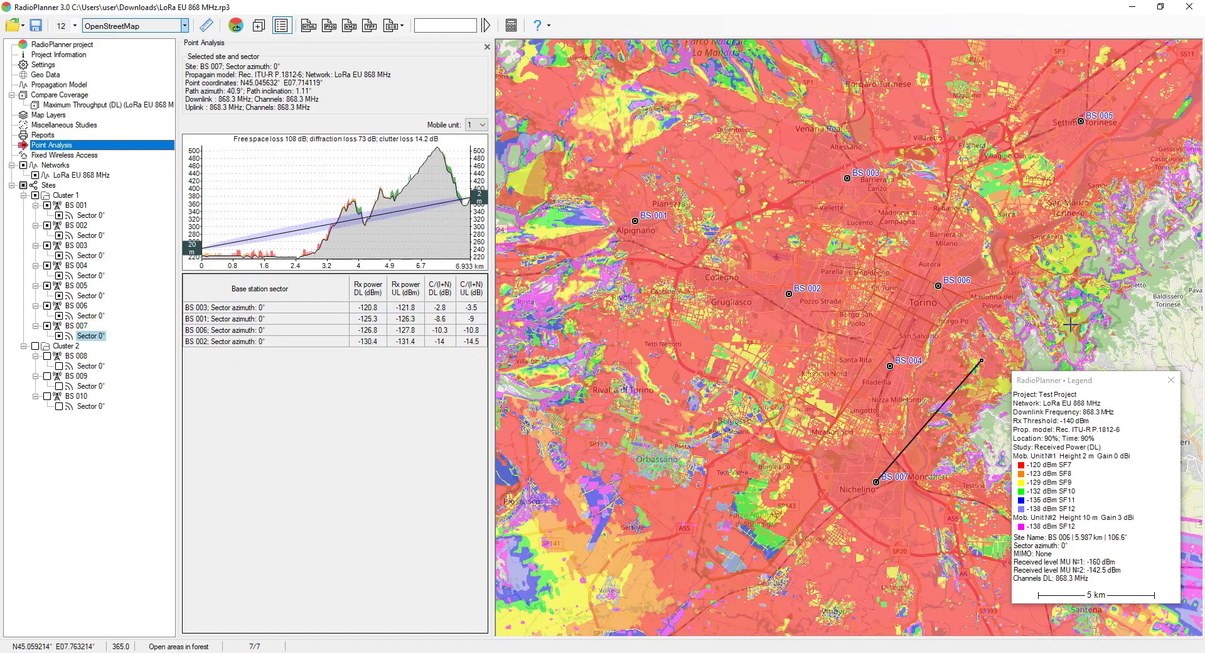
{"action": "left_click", "coordinate": [1141, 344]}
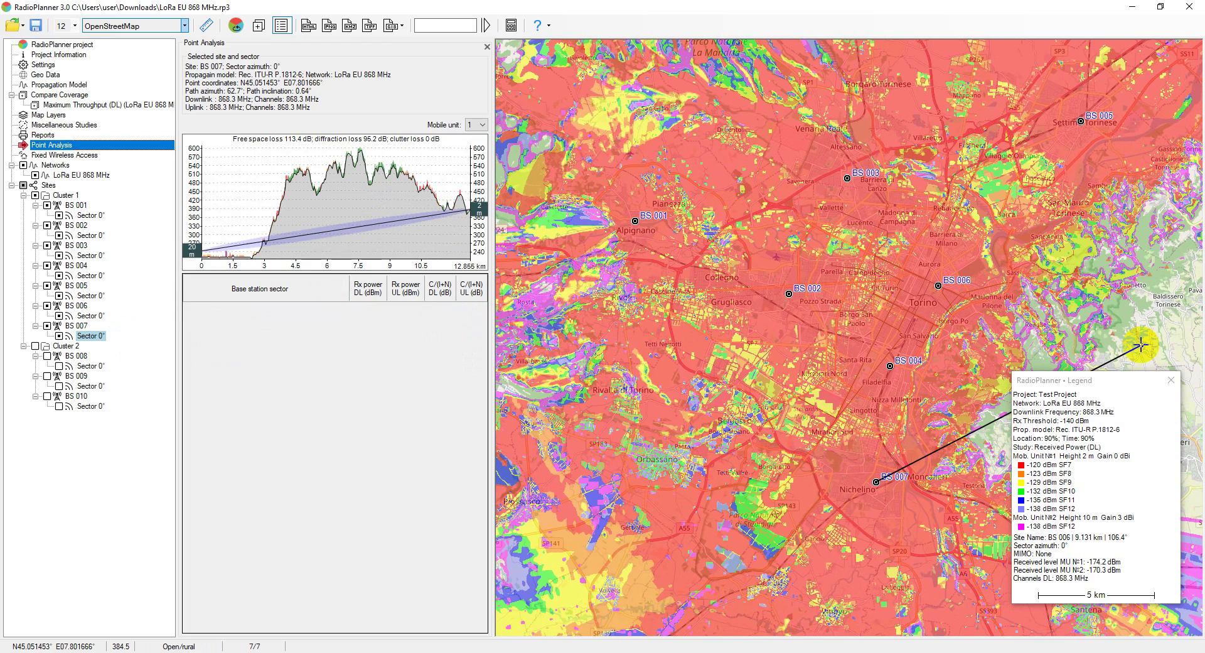
{"action": "left_click", "coordinate": [885, 325]}
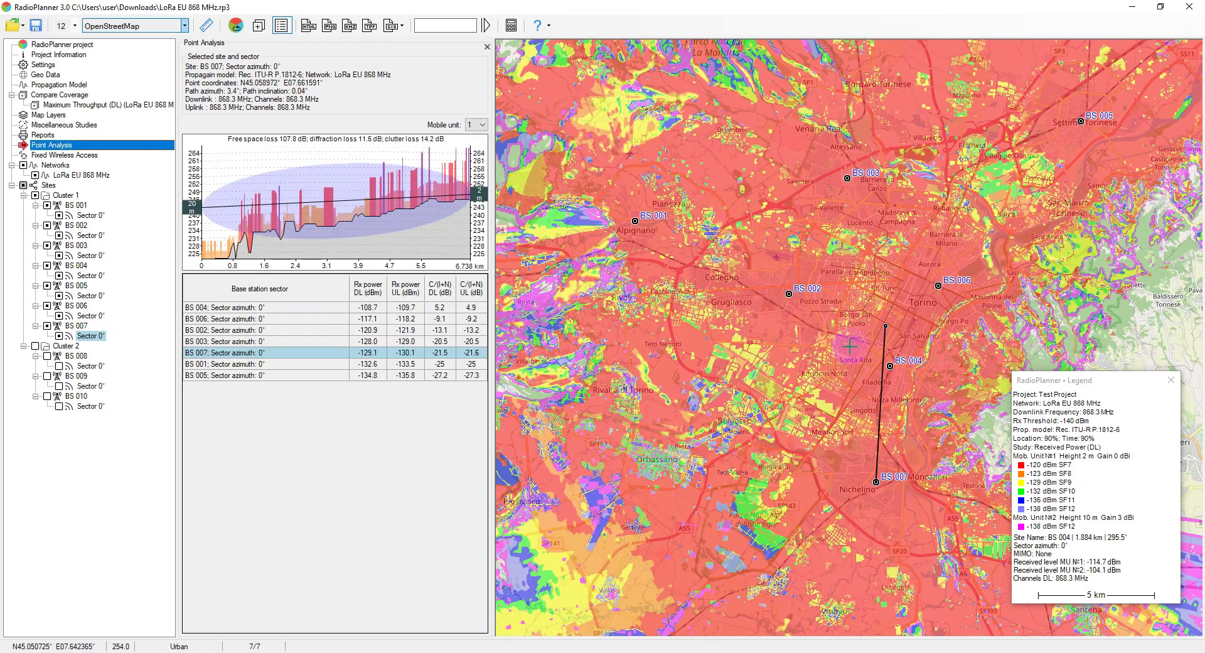
- Check received levels at points around BS 007 and south-west toward Nichelino
{"action": "left_click", "coordinate": [871, 441]}
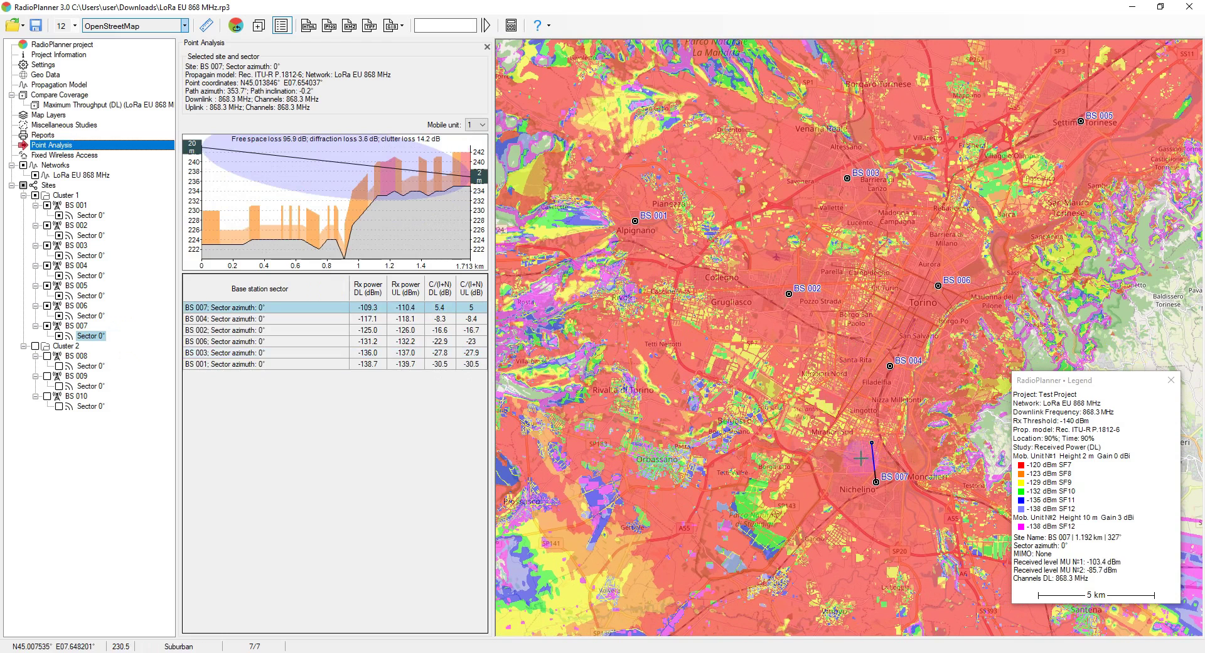
{"action": "left_click", "coordinate": [847, 470]}
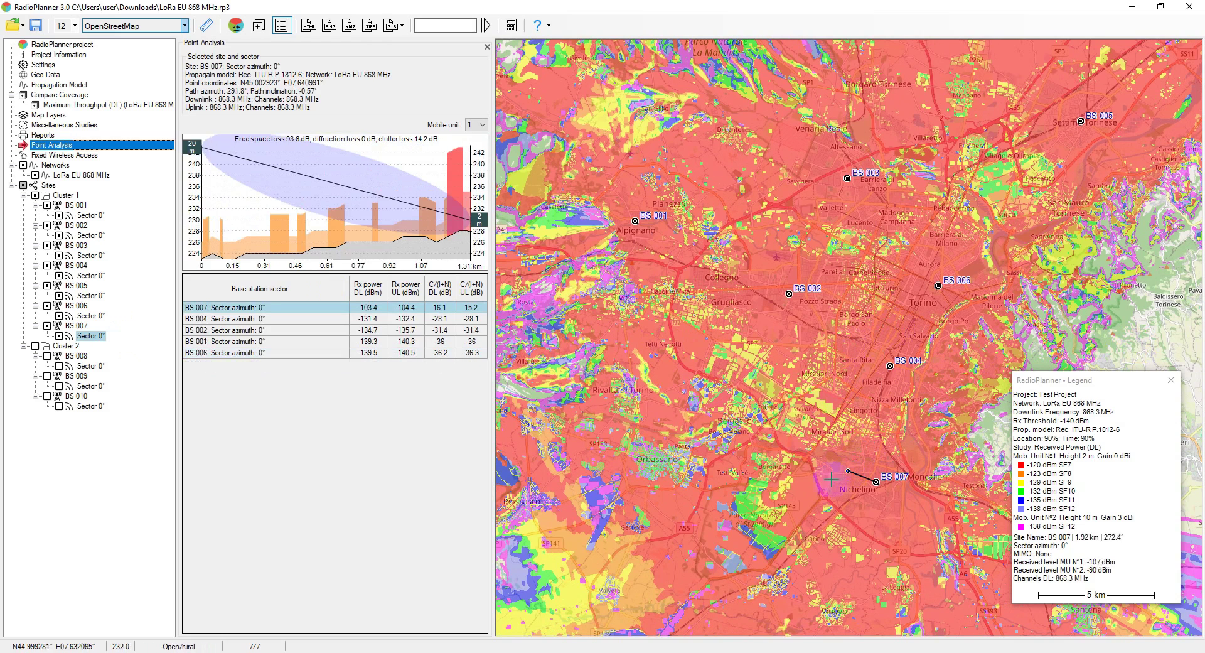
{"action": "left_click", "coordinate": [819, 486]}
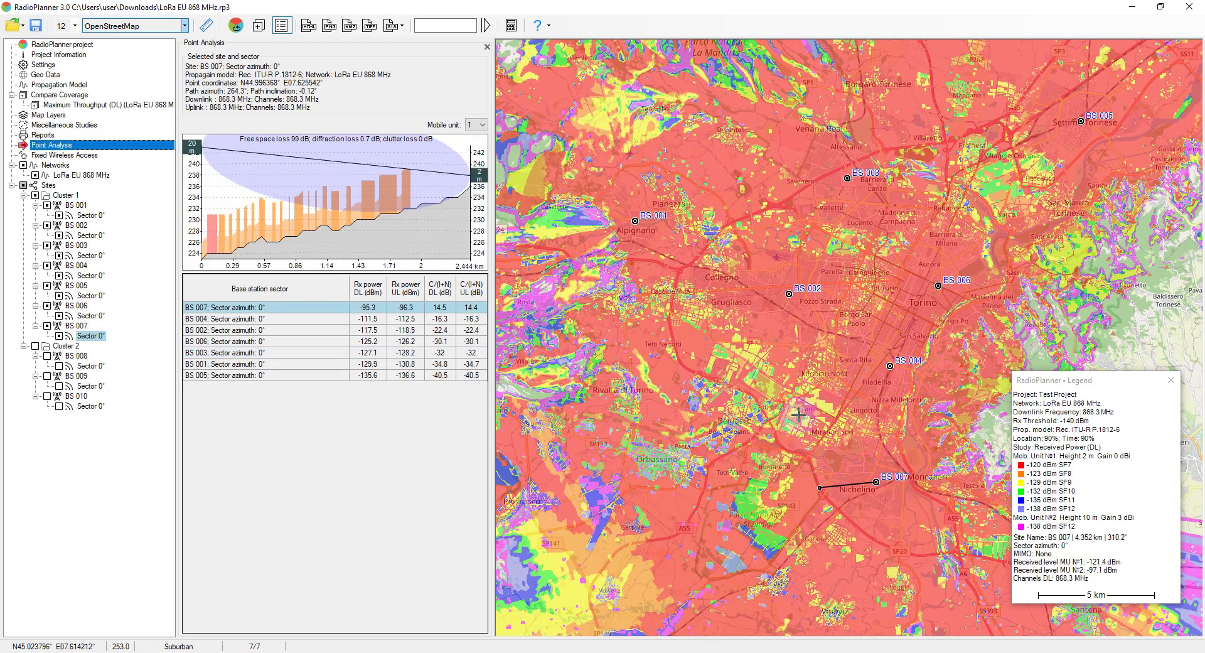
{"action": "left_click", "coordinate": [757, 561]}
{"action": "left_click", "coordinate": [839, 440]}
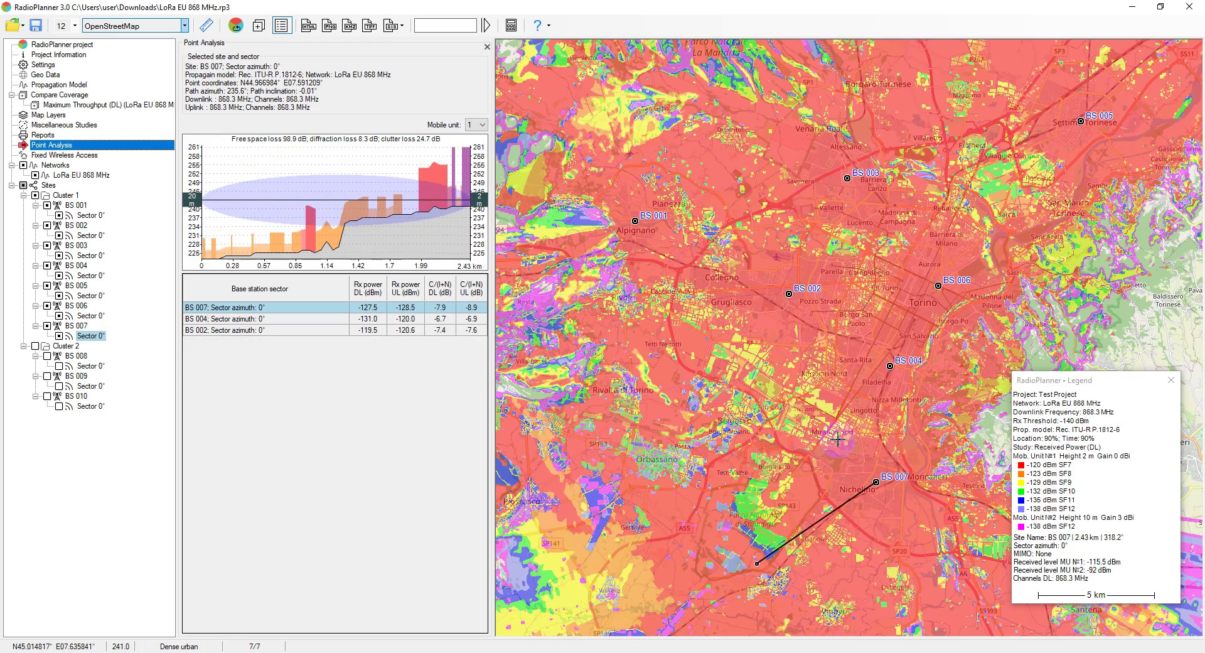
{"action": "left_click", "coordinate": [830, 379]}
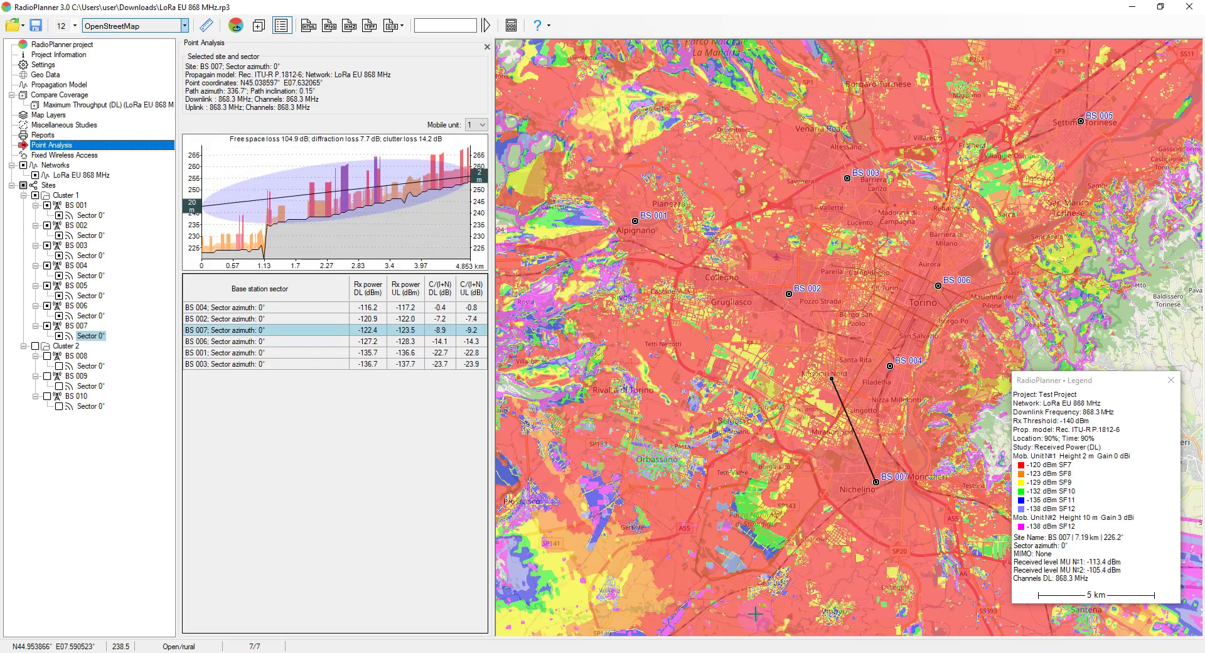
{"action": "left_click", "coordinate": [771, 541]}
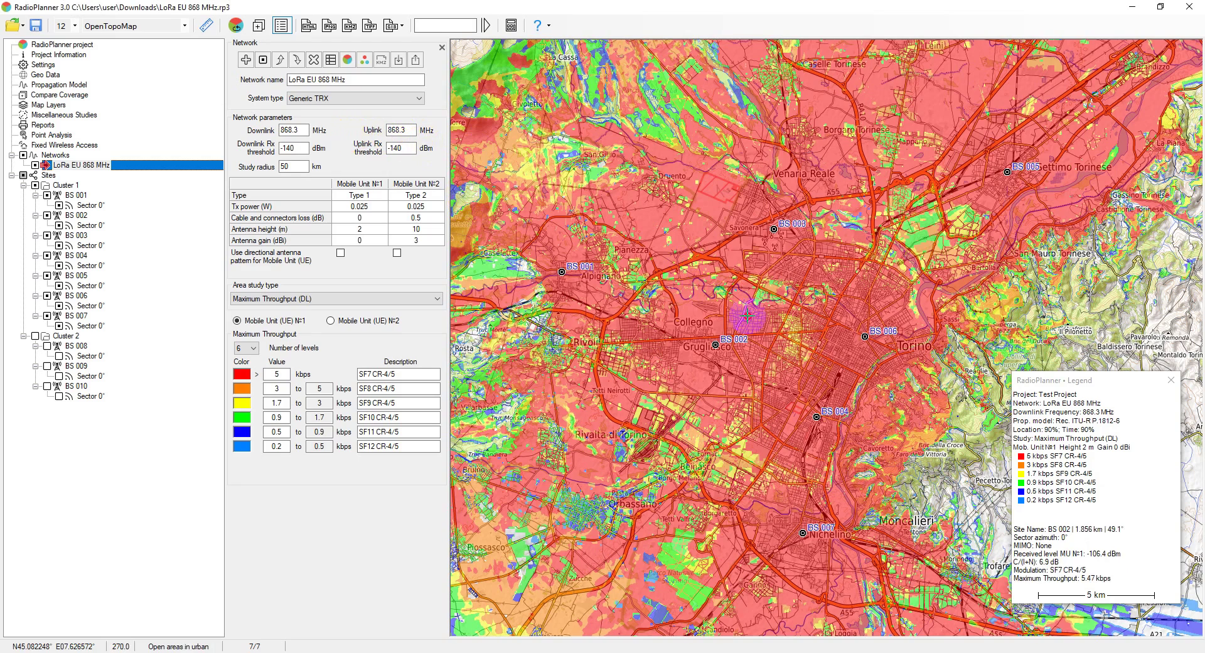
- Recentre the map on Turin and add the Maximum Throughput (DL) coverage to Compare Coverage
{"action": "left_click_drag", "start_coordinate": [747, 315], "coordinate": [757, 300]}
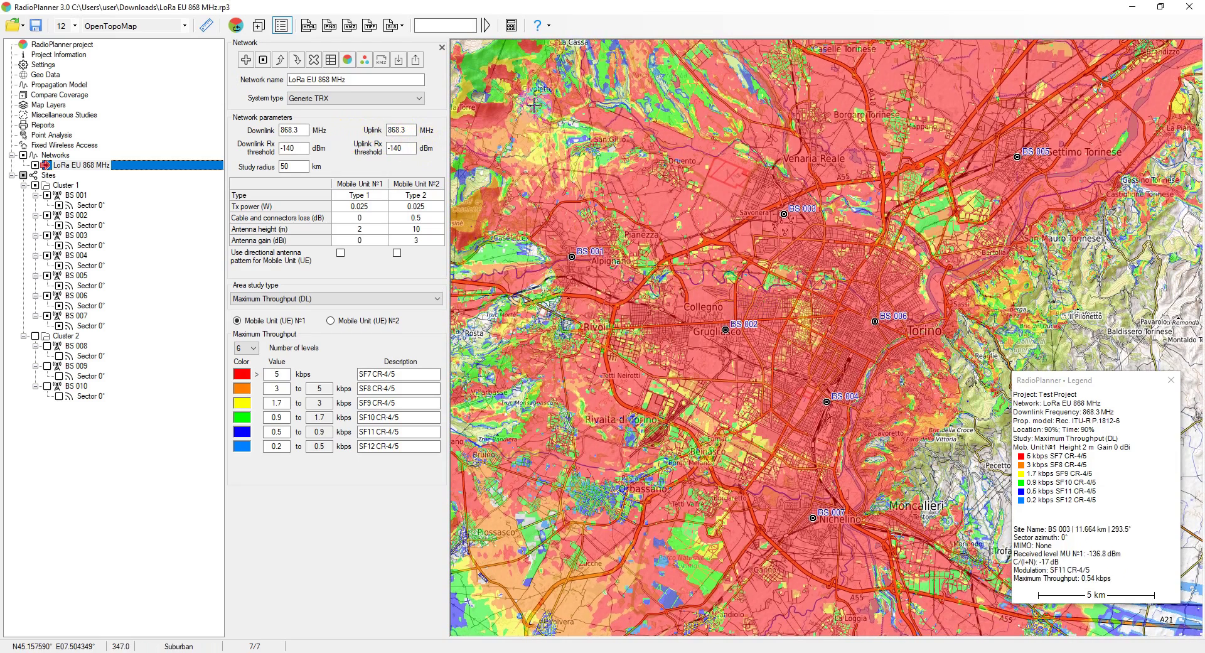
{"action": "left_click_drag", "start_coordinate": [642, 266], "coordinate": [675, 271]}
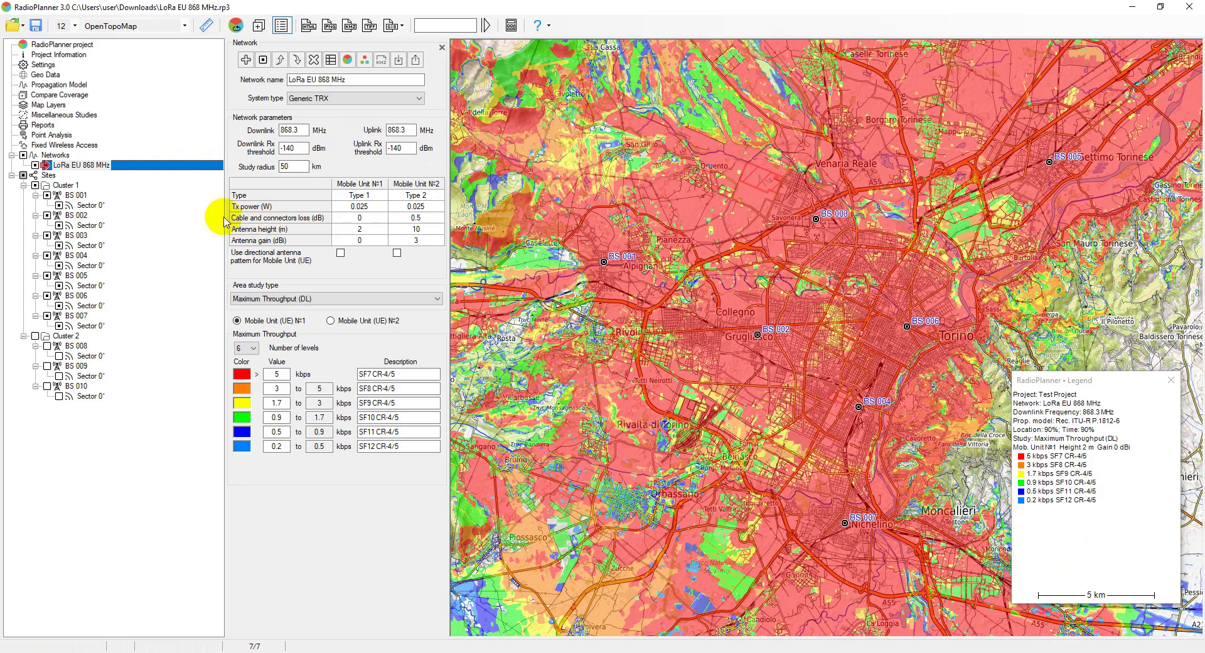
{"action": "left_click_drag", "start_coordinate": [225, 216], "coordinate": [209, 216]}
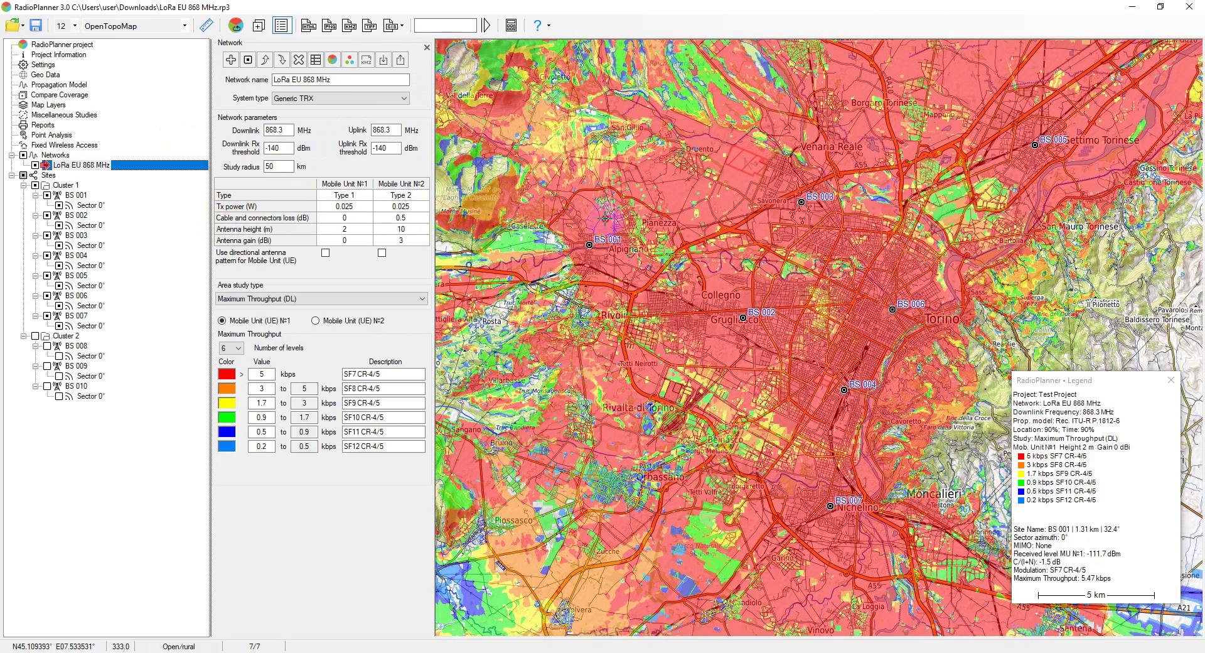
{"action": "left_click_drag", "start_coordinate": [605, 218], "coordinate": [612, 238]}
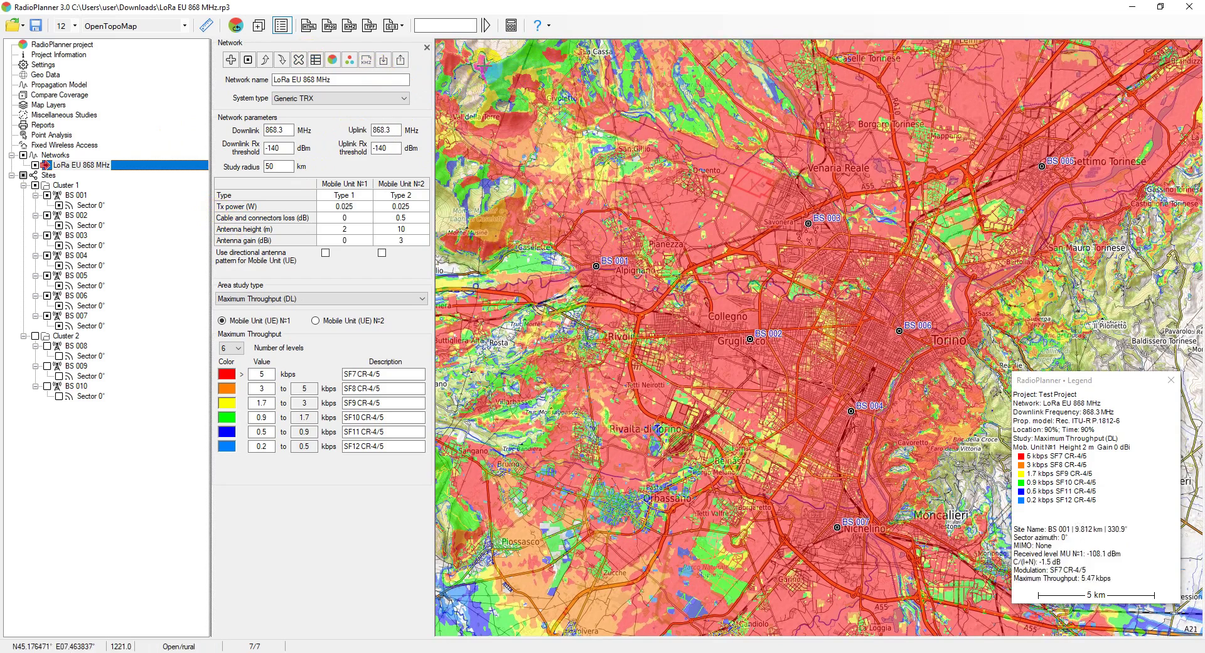
{"action": "left_click", "coordinate": [258, 25]}
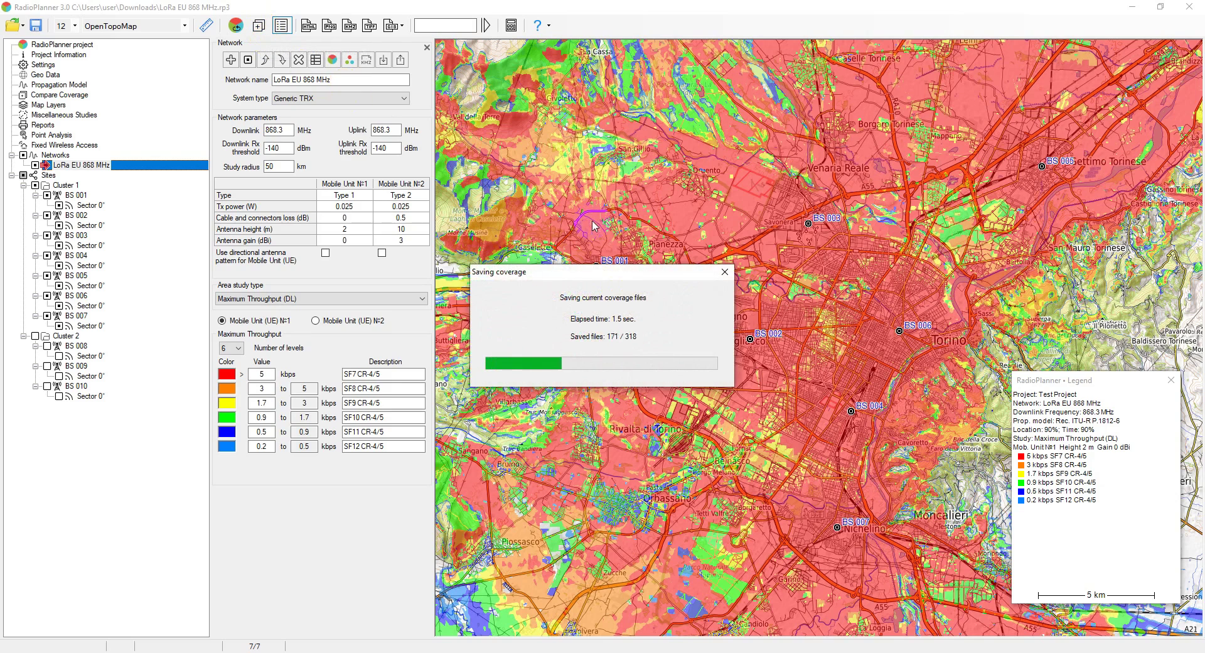
{"action": "left_click", "coordinate": [128, 105]}
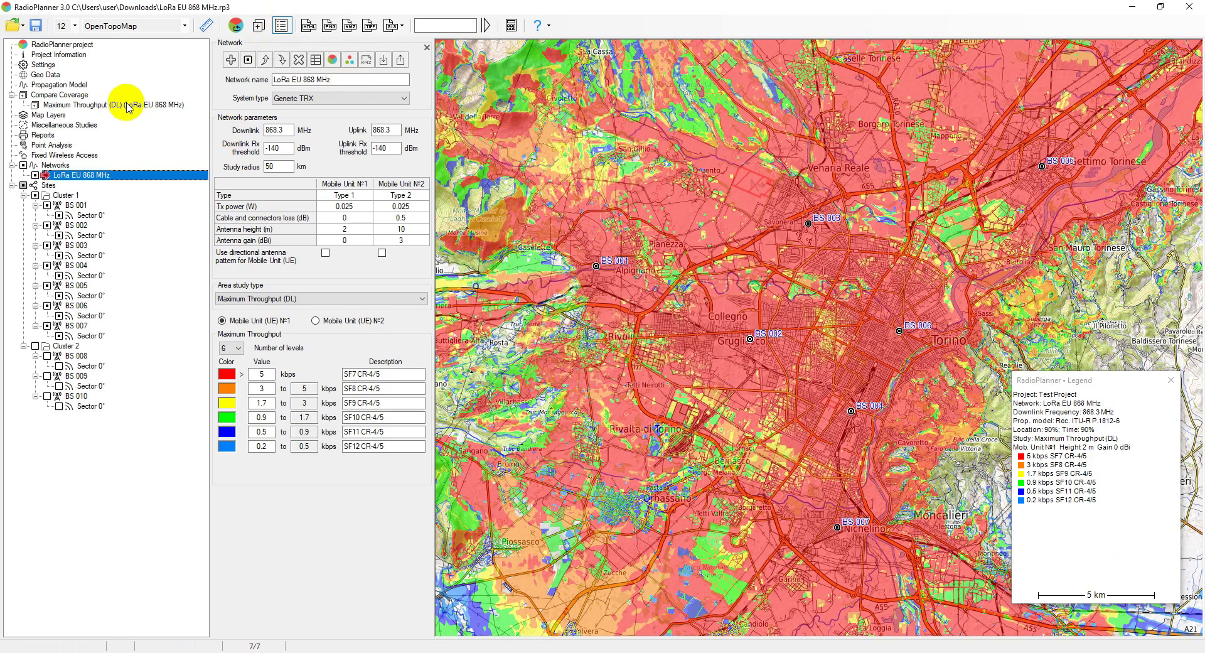
- Disable BS 006 and BS 007 and recalculate the LoRa EU 868 MHz coverage
{"action": "left_click", "coordinate": [74, 103]}
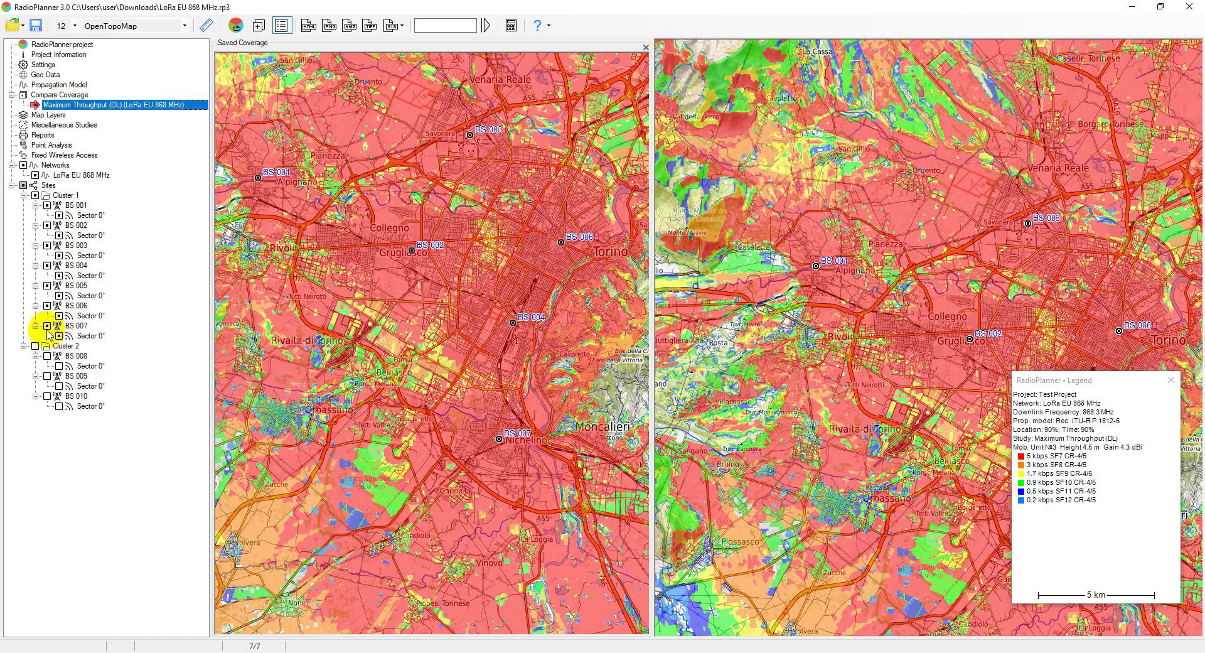
{"action": "left_click", "coordinate": [47, 326]}
{"action": "left_click", "coordinate": [47, 306]}
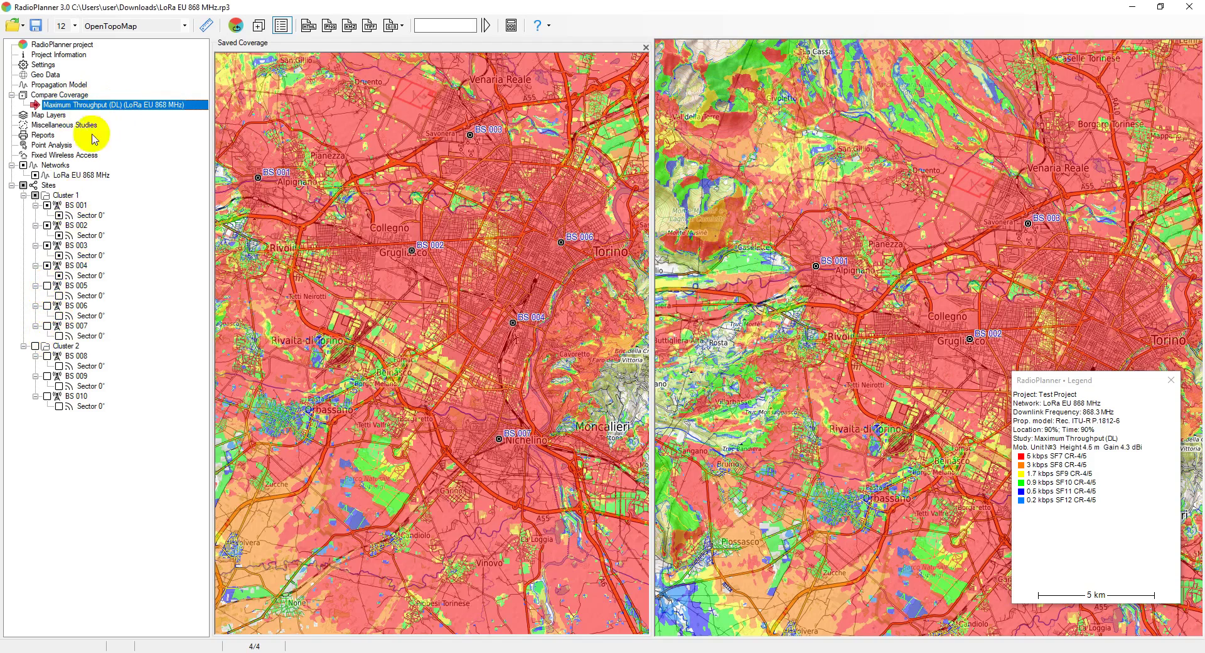
{"action": "left_click", "coordinate": [80, 177]}
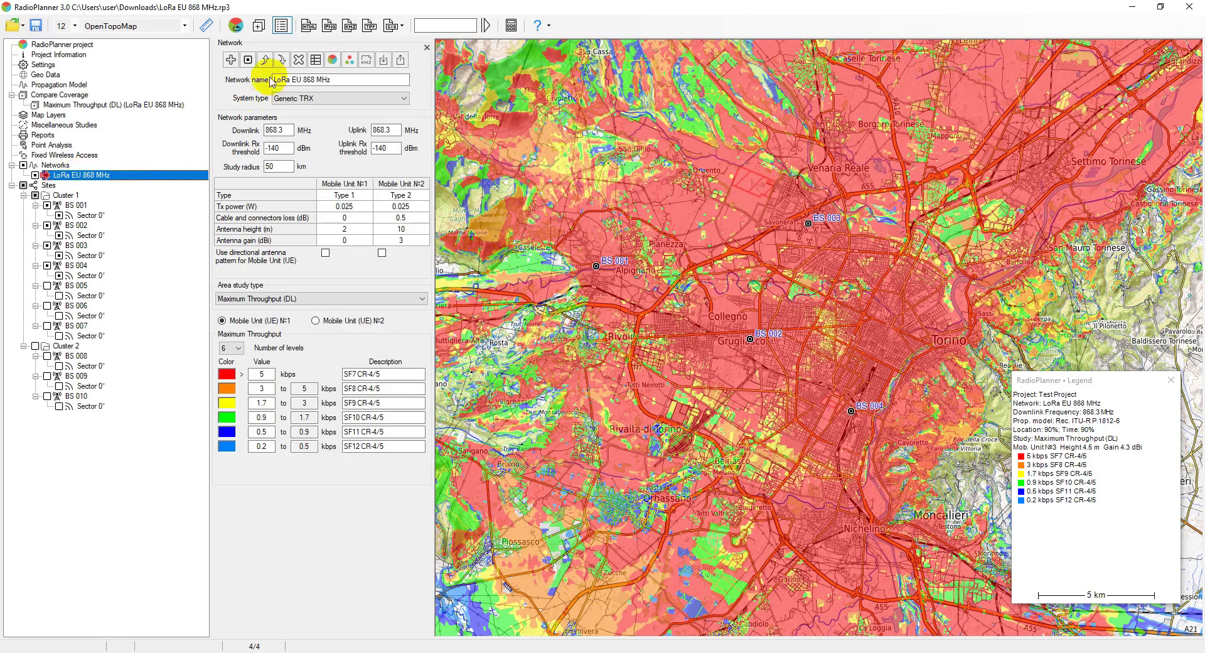
{"action": "left_click", "coordinate": [333, 61]}
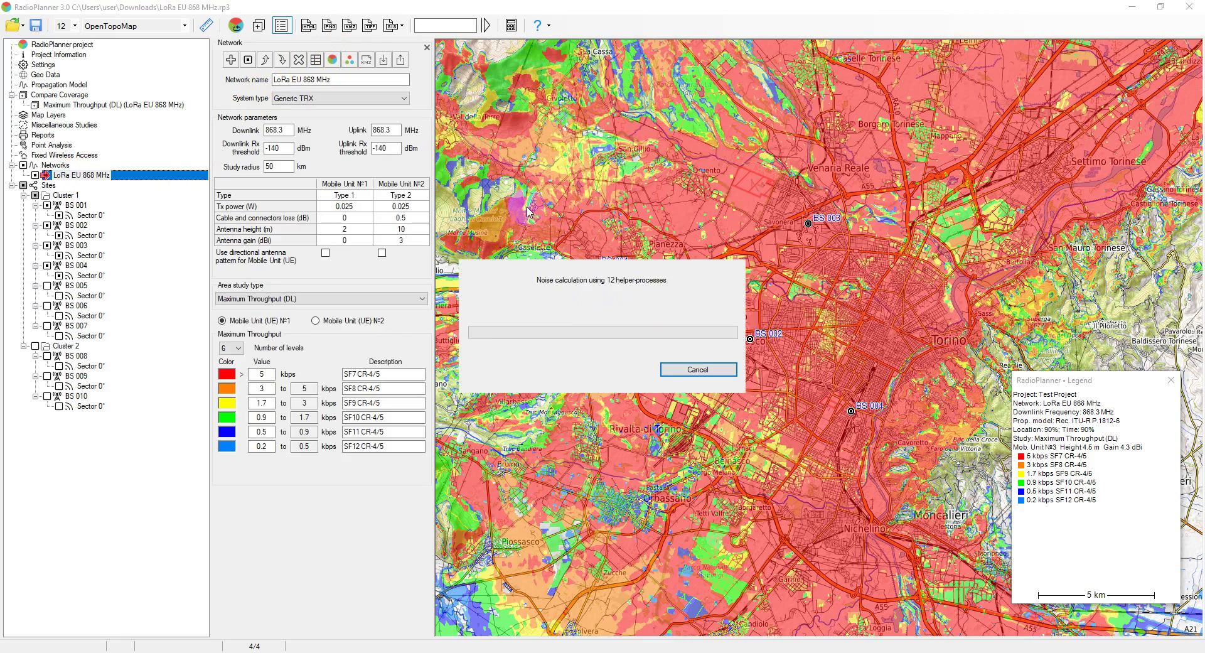
- Compare the recalculated throughput map side by side with the saved one over southern Turin
{"action": "left_click", "coordinate": [116, 104]}
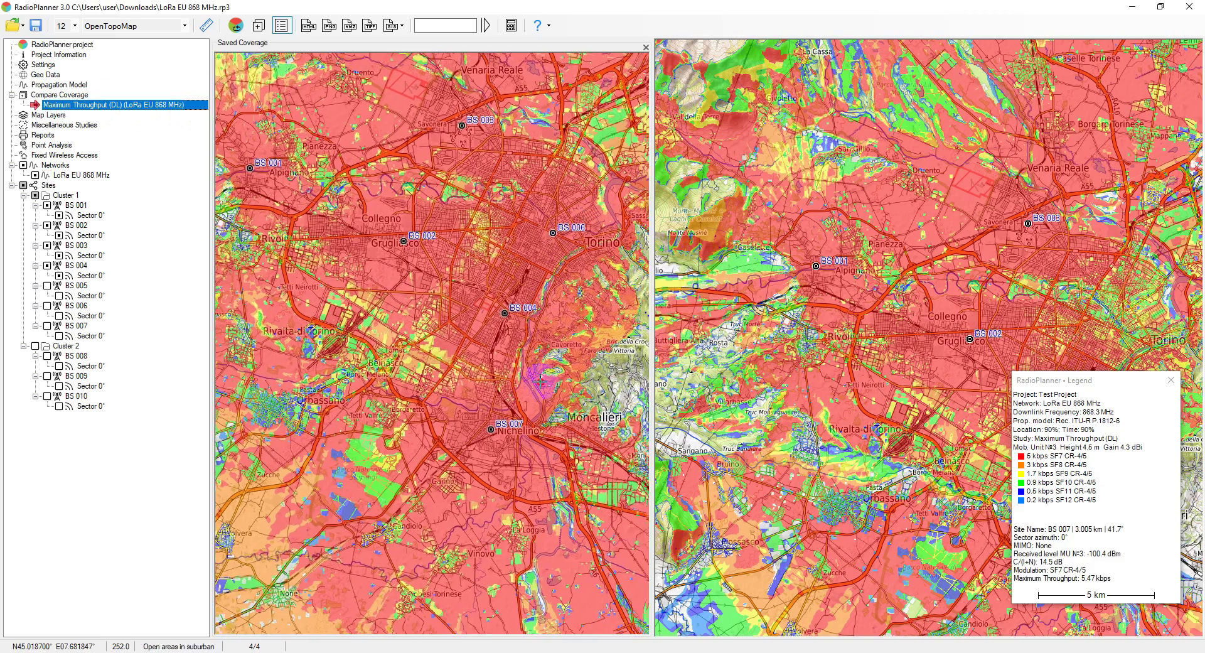
{"action": "left_click_drag", "start_coordinate": [539, 380], "coordinate": [492, 281]}
{"action": "left_click_drag", "start_coordinate": [910, 337], "coordinate": [797, 246]}
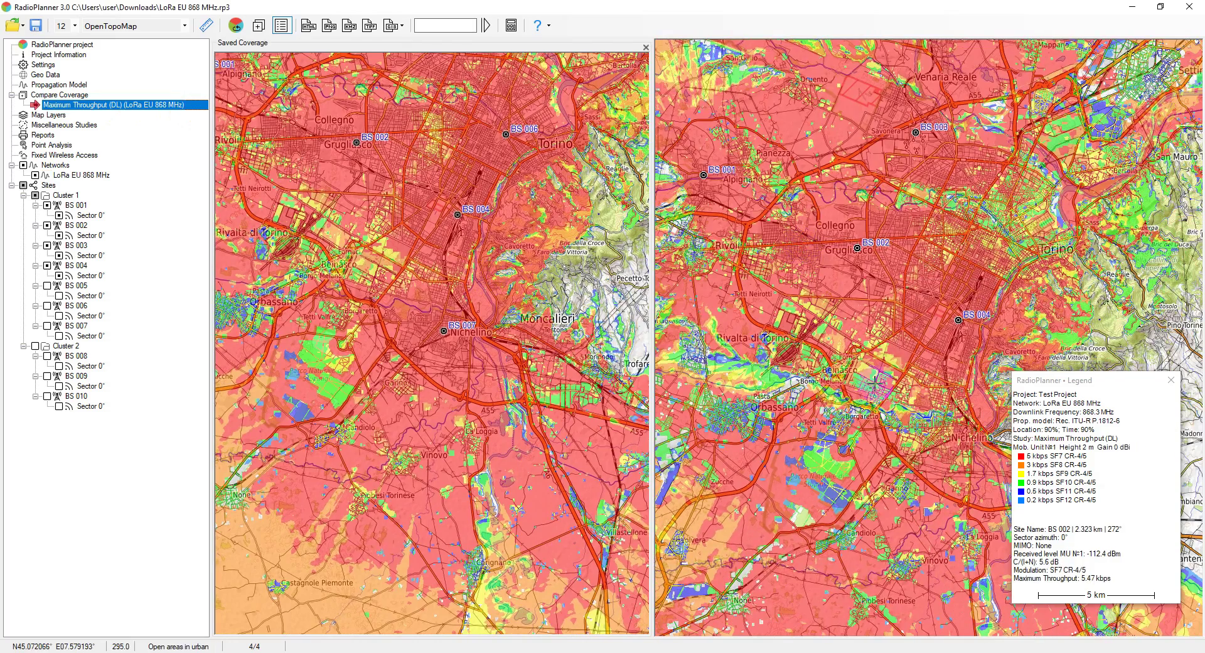
{"action": "left_click_drag", "start_coordinate": [899, 397], "coordinate": [734, 301]}
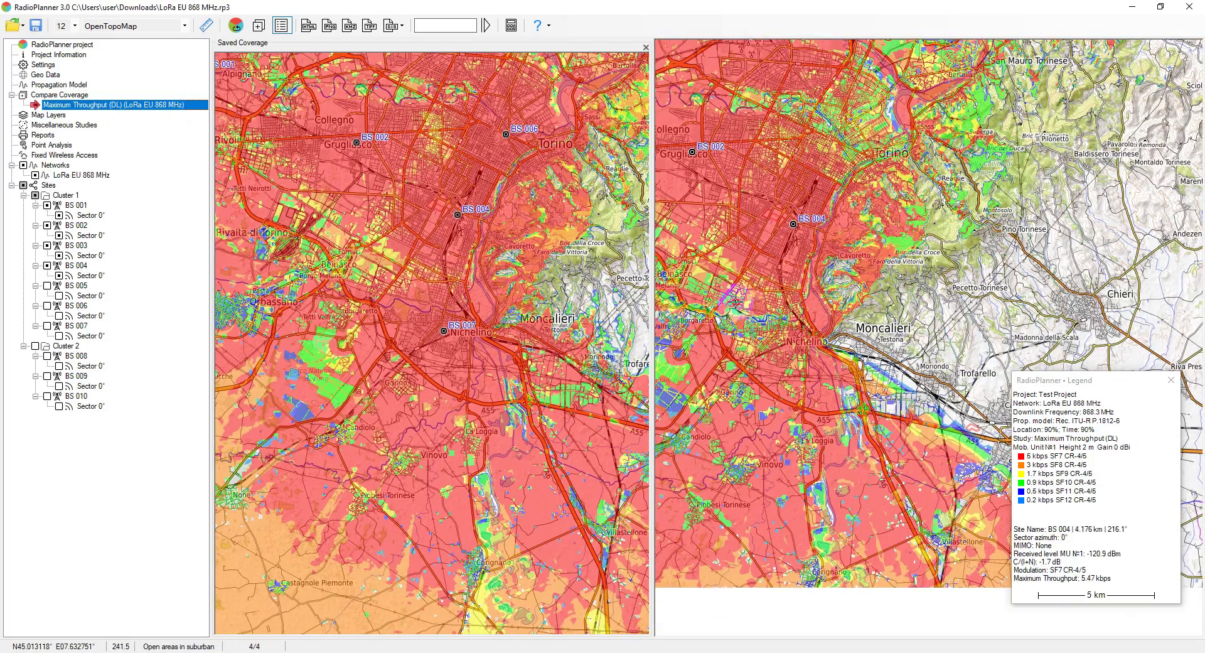
{"action": "left_click_drag", "start_coordinate": [517, 367], "coordinate": [382, 372]}
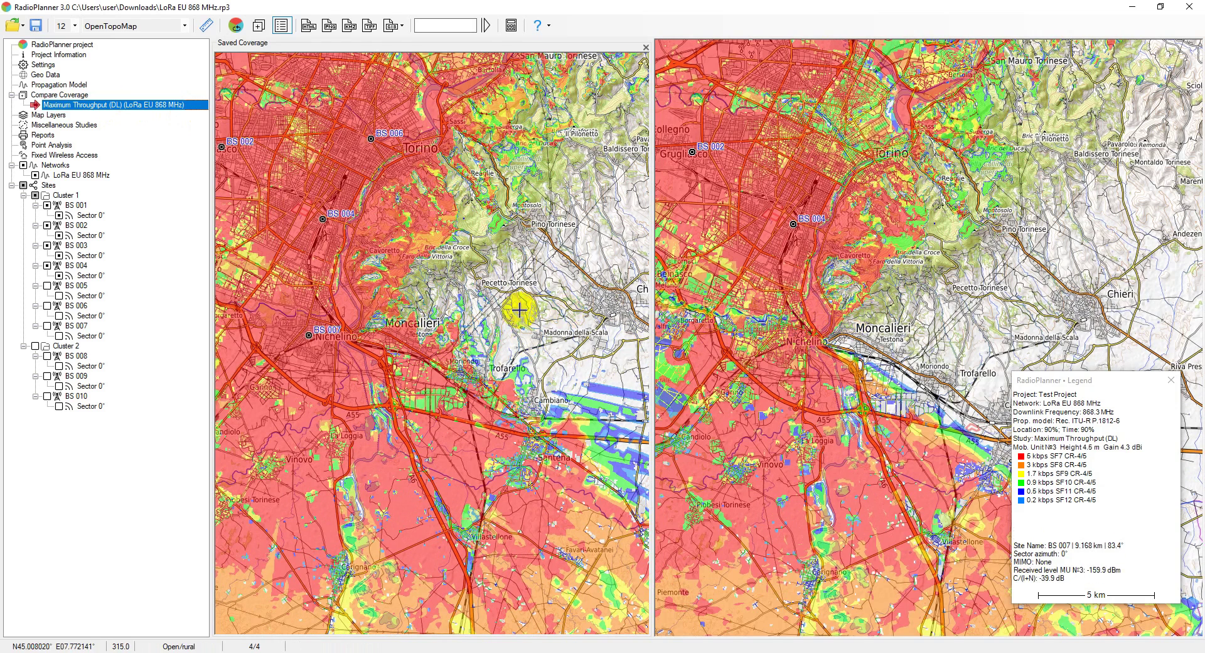
- Leave the comparison view and frame the whole coverage on the exported web map
{"action": "key", "text": "Escape"}
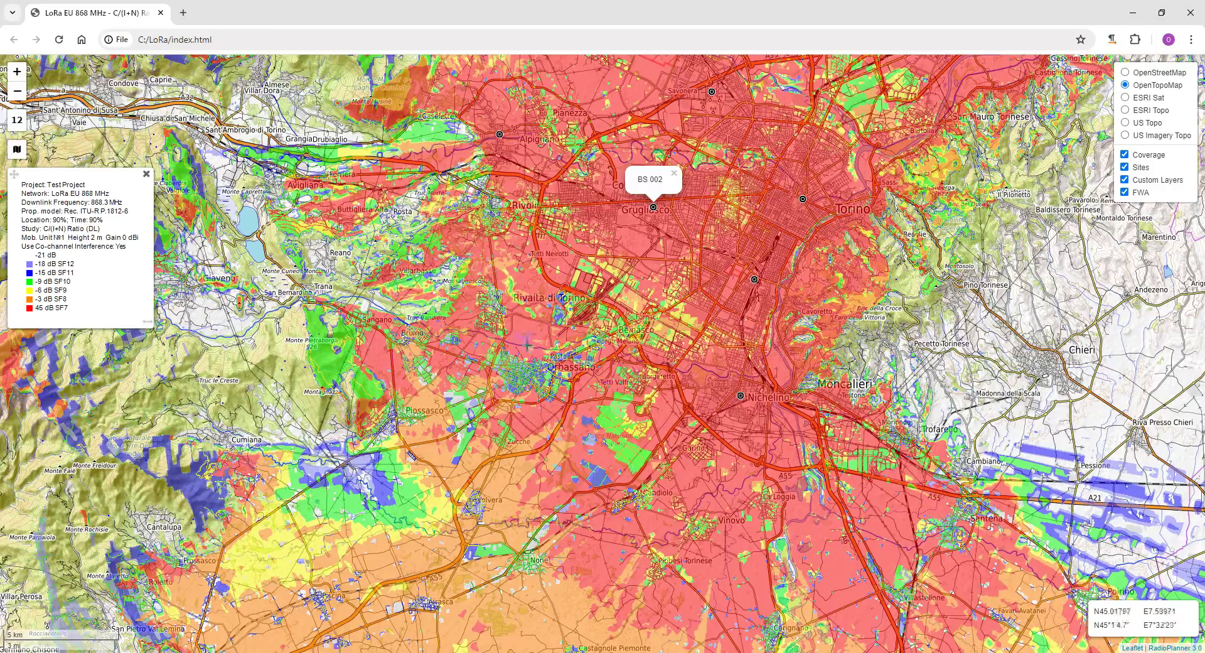
{"action": "left_click_drag", "start_coordinate": [526, 343], "coordinate": [680, 347]}
{"action": "scroll", "coordinate": [668, 424], "scroll_direction": "down", "scroll_amount": 1}
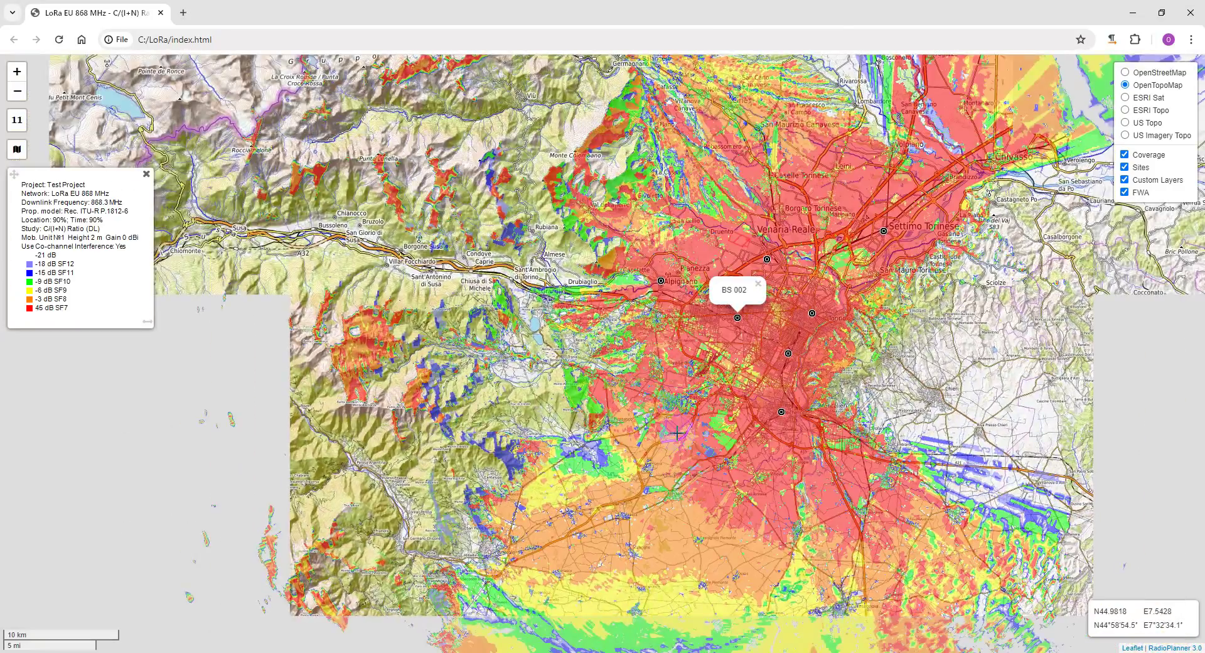
{"action": "scroll", "coordinate": [784, 408], "scroll_direction": "down", "scroll_amount": 1}
{"action": "left_click_drag", "start_coordinate": [816, 380], "coordinate": [688, 368]}
{"action": "scroll", "coordinate": [689, 368], "scroll_direction": "up", "scroll_amount": 1}
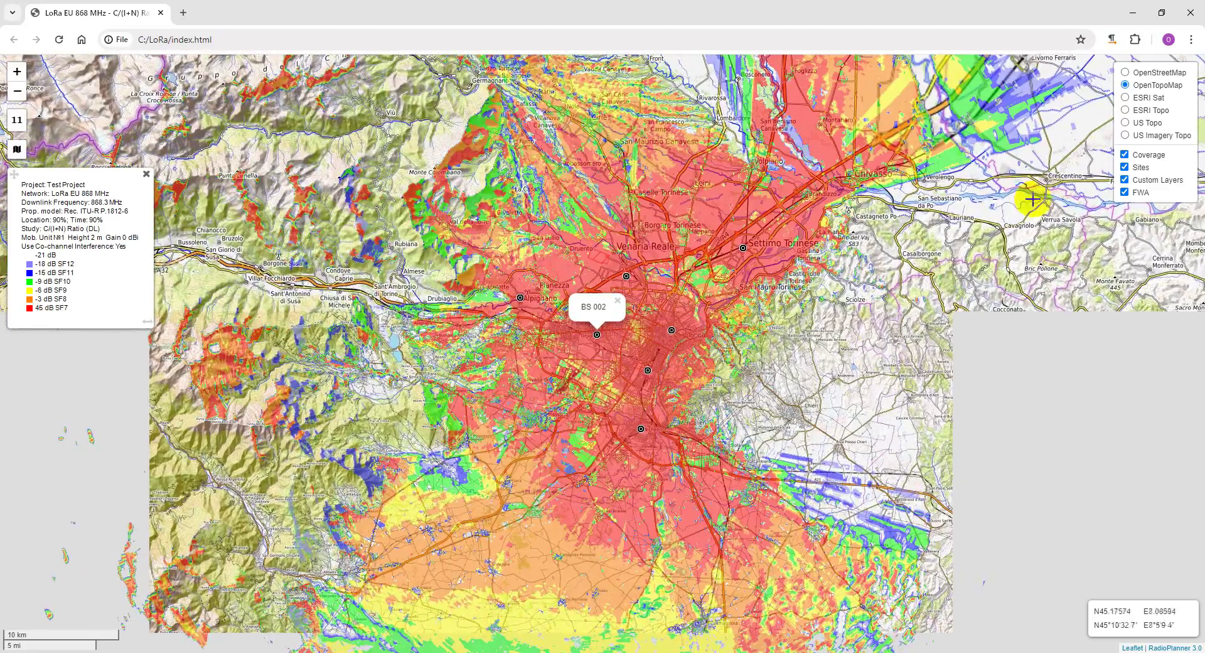
- Switch the web map's base layer to ESRI Sat, then to ESRI Topo
{"action": "left_click", "coordinate": [1124, 97]}
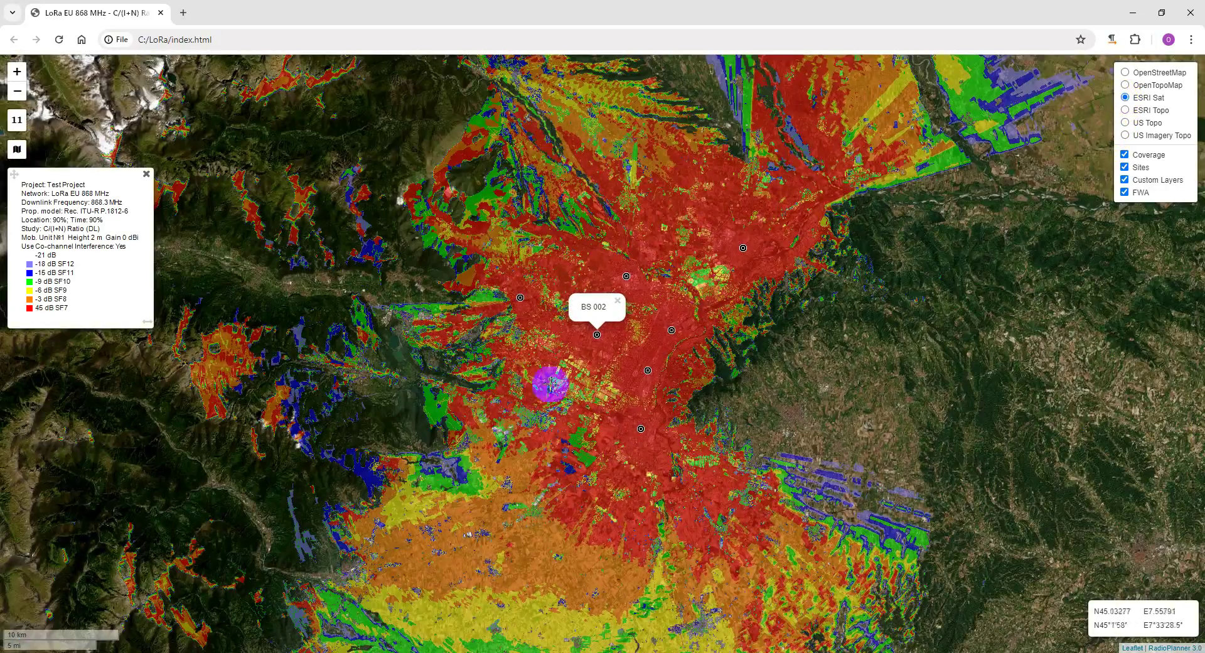
{"action": "scroll", "coordinate": [584, 404], "scroll_direction": "up", "scroll_amount": 1}
{"action": "left_click", "coordinate": [1125, 110]}
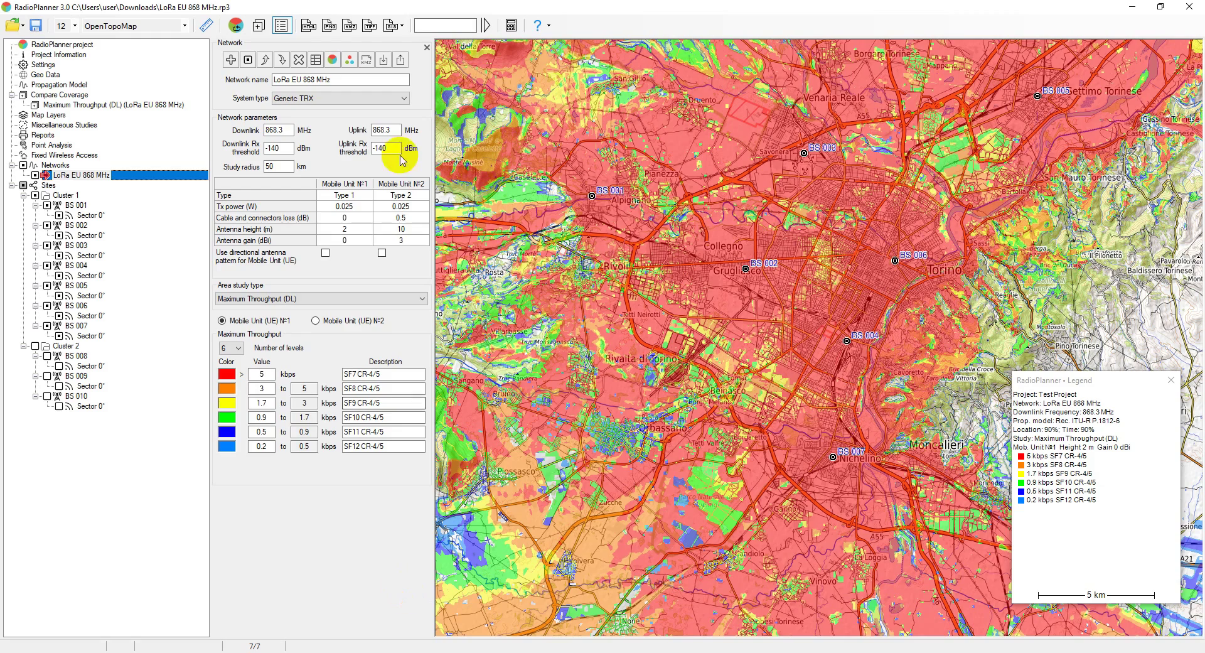
{"action": "left_click", "coordinate": [329, 26]}
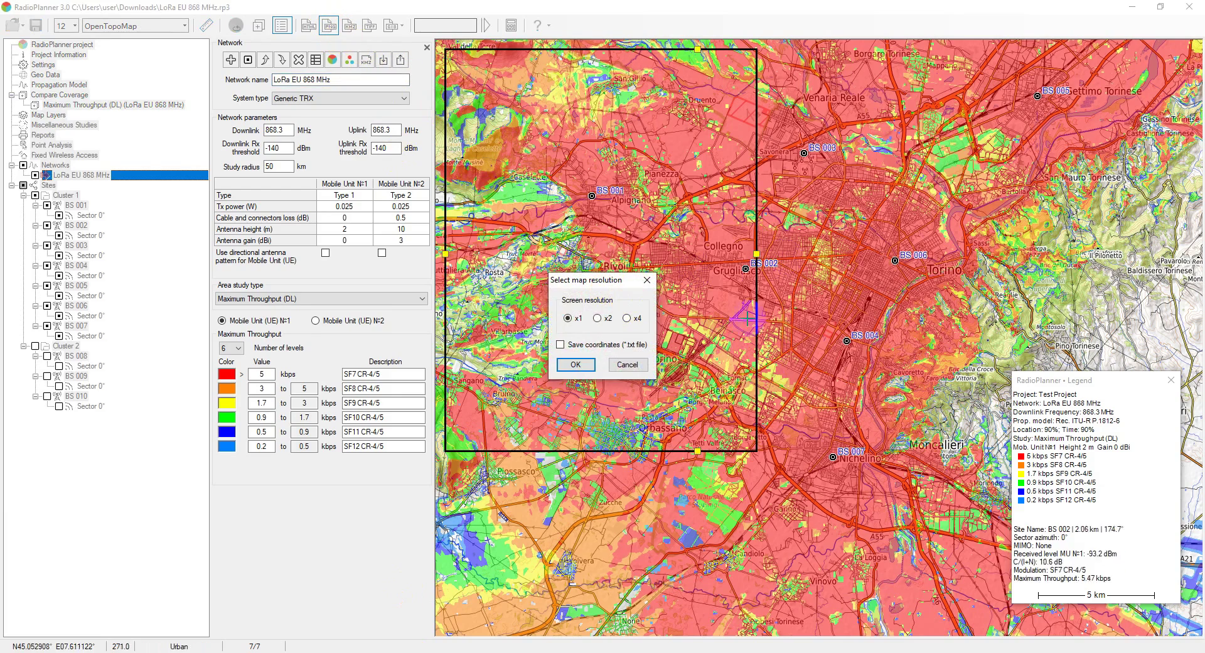
{"action": "left_click_drag", "start_coordinate": [756, 254], "coordinate": [1057, 254]}
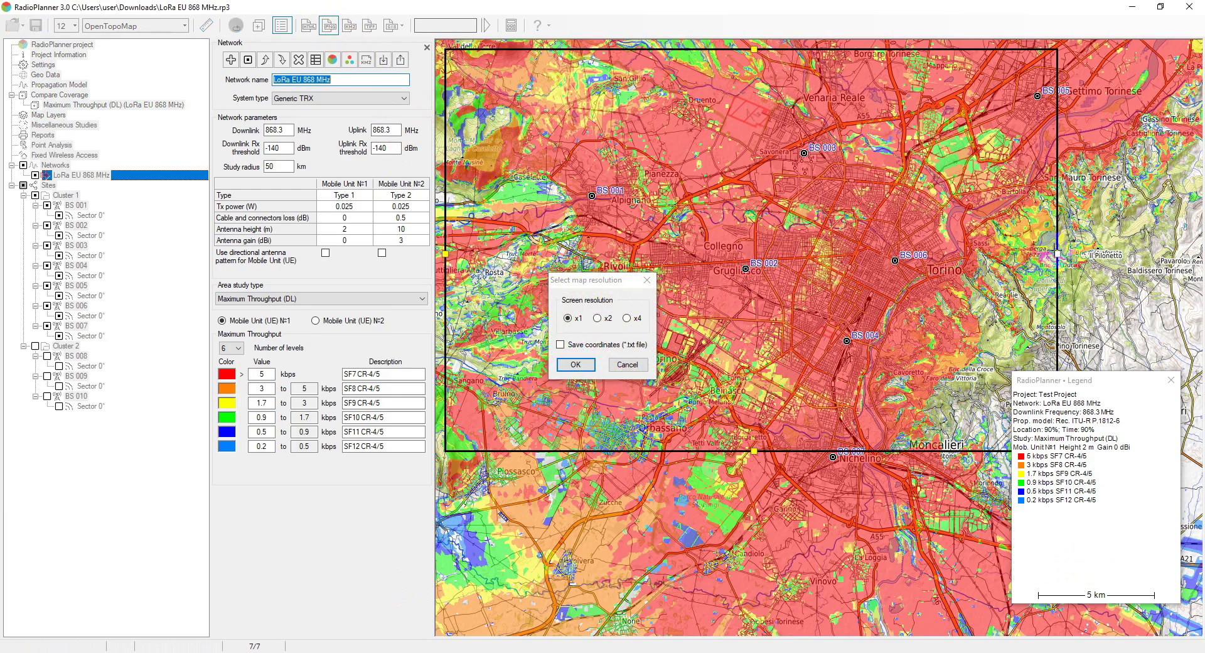
{"action": "left_click_drag", "start_coordinate": [753, 451], "coordinate": [753, 576]}
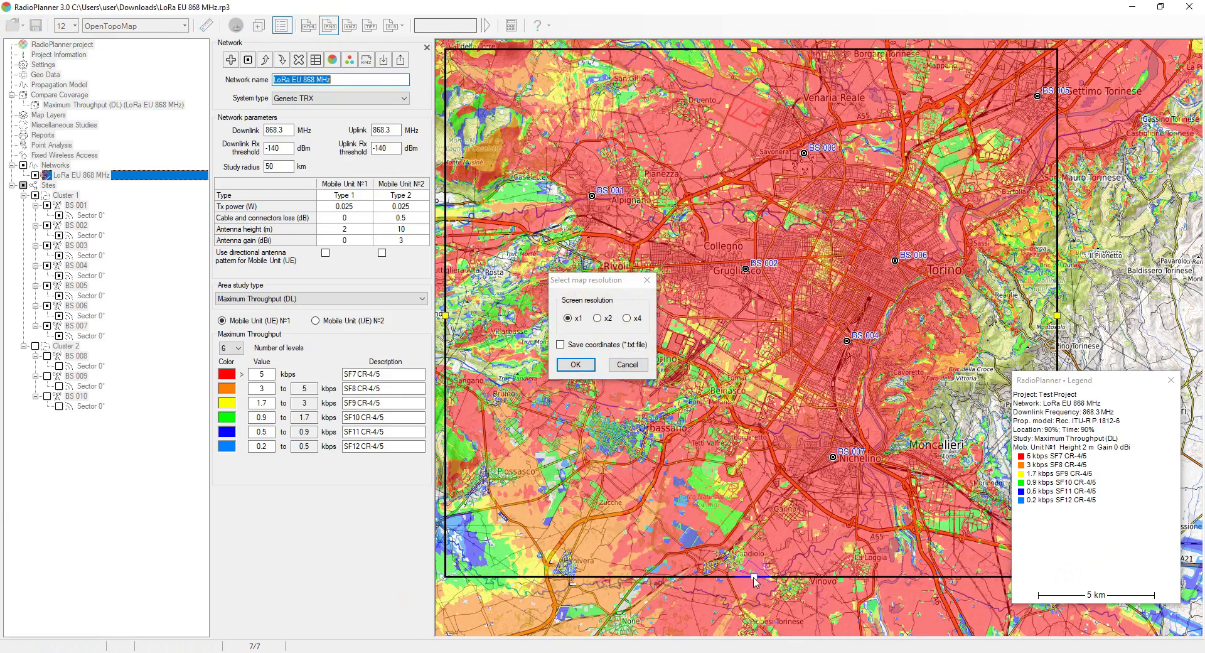
{"action": "left_click_drag", "start_coordinate": [605, 284], "coordinate": [623, 268]}
{"action": "left_click_drag", "start_coordinate": [612, 345], "coordinate": [589, 278]}
{"action": "left_click", "coordinate": [583, 303]}
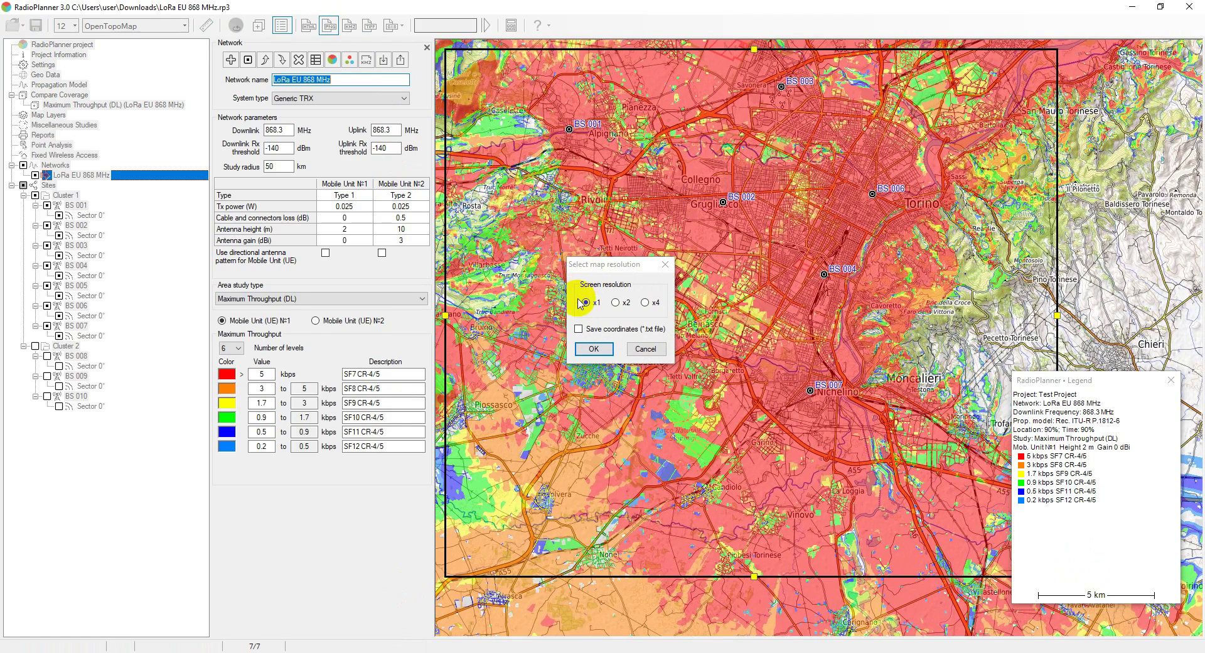
{"action": "left_click", "coordinate": [616, 302]}
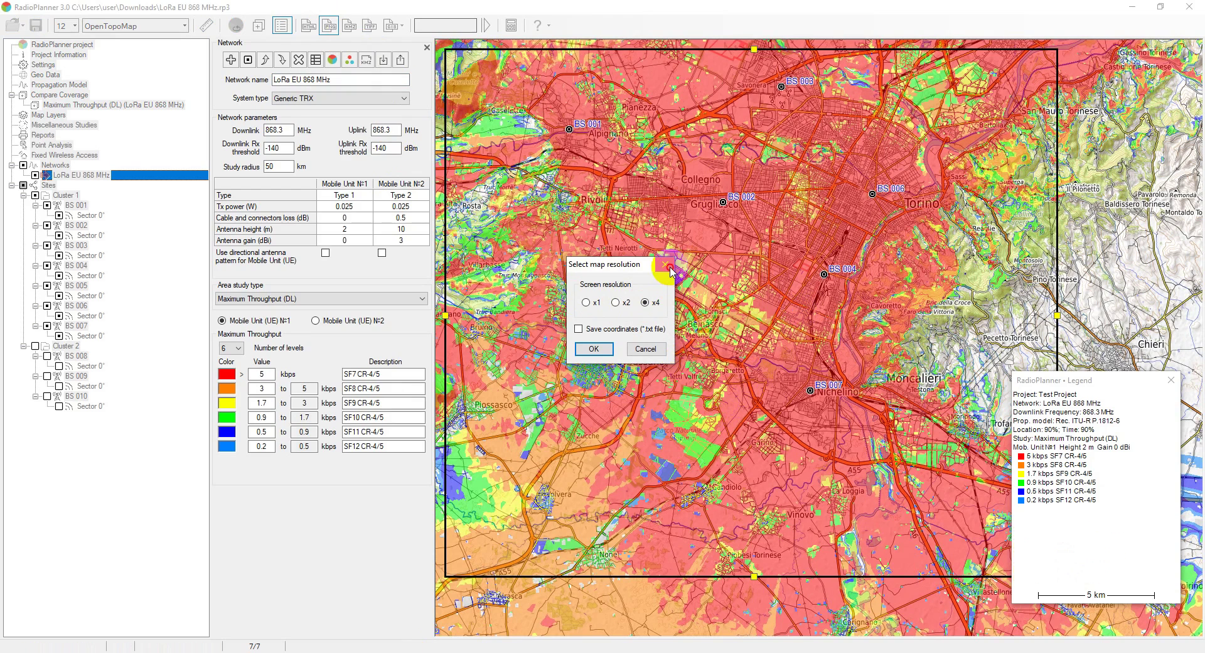
{"action": "left_click", "coordinate": [667, 266]}
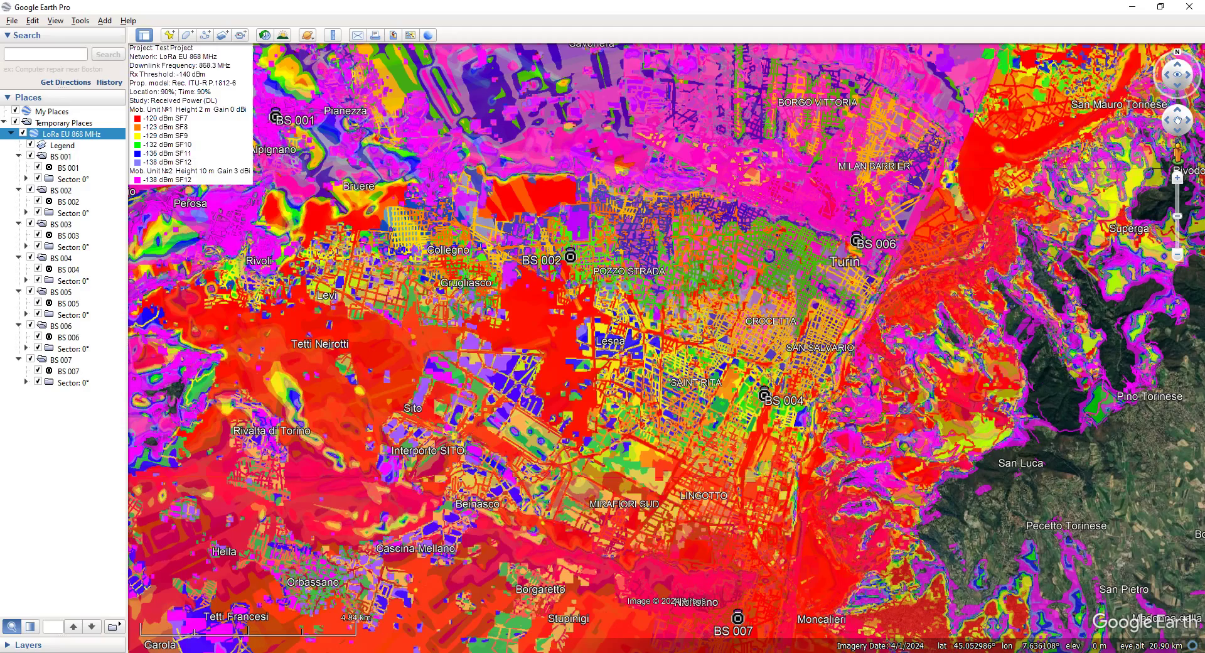
- Zoom out in Google Earth and hide BS 007's coverage overlay
{"action": "scroll", "coordinate": [613, 403], "scroll_direction": "down", "scroll_amount": 4}
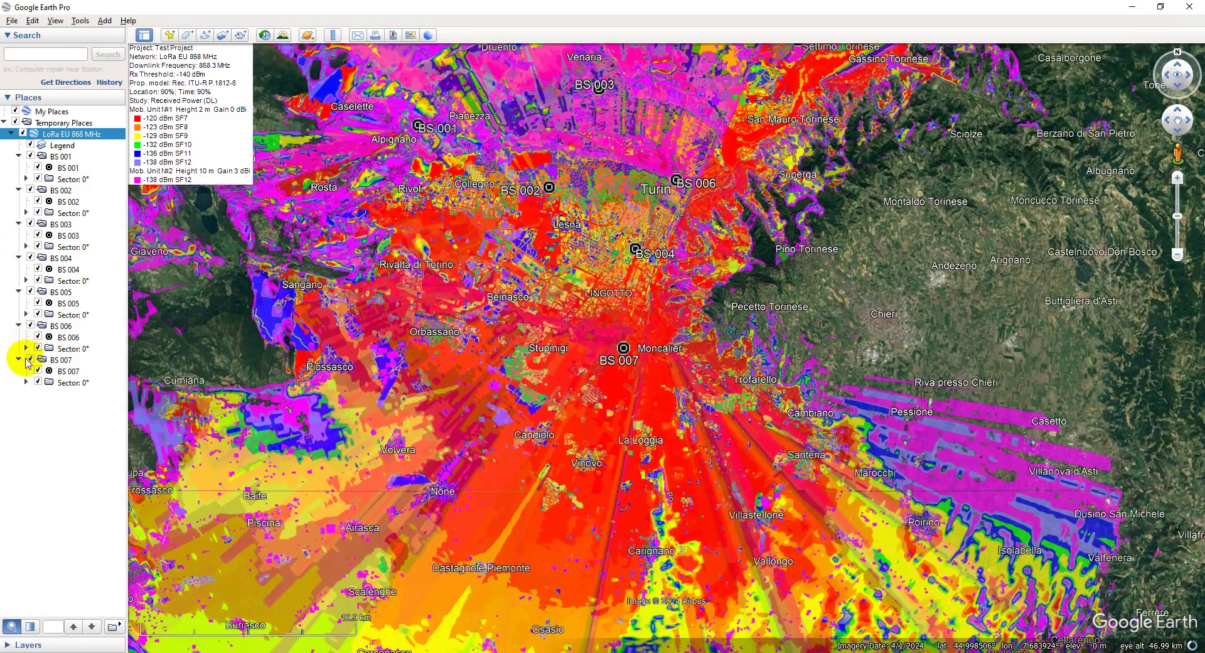
{"action": "left_click", "coordinate": [30, 359]}
- Hide the BS 006, BS 005 and BS 004 coverage overlays, then view the GIS export format choices
{"action": "left_click", "coordinate": [30, 326]}
{"action": "left_click", "coordinate": [30, 292]}
{"action": "left_click", "coordinate": [30, 258]}
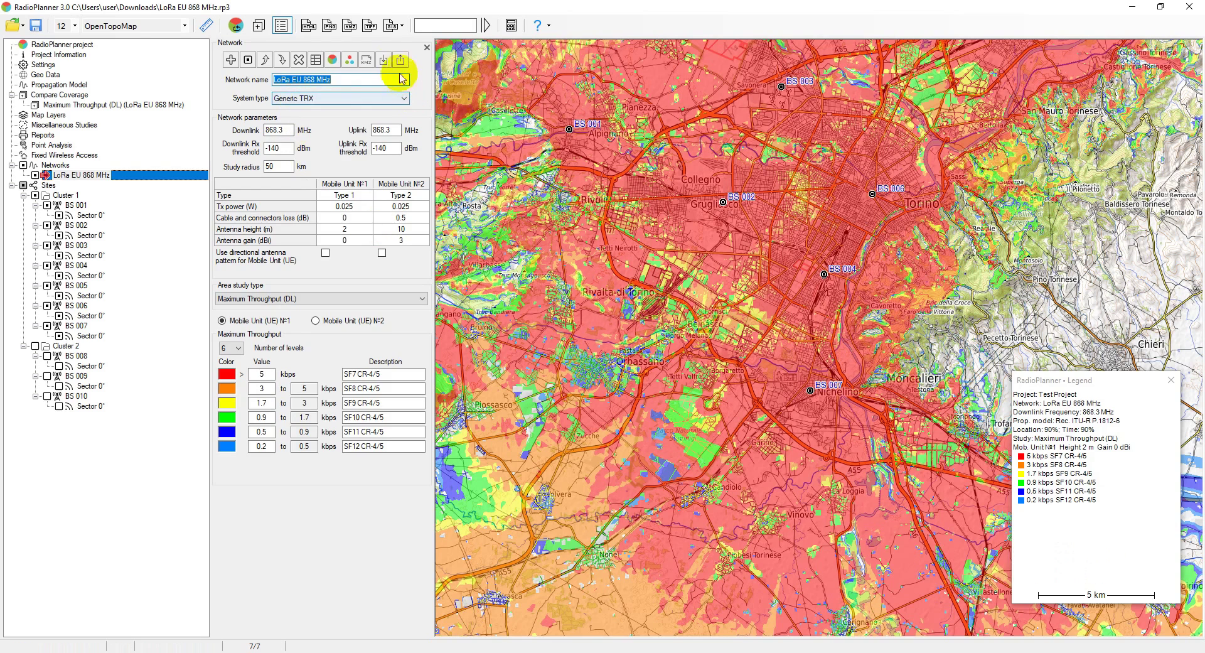
{"action": "left_click", "coordinate": [390, 28]}
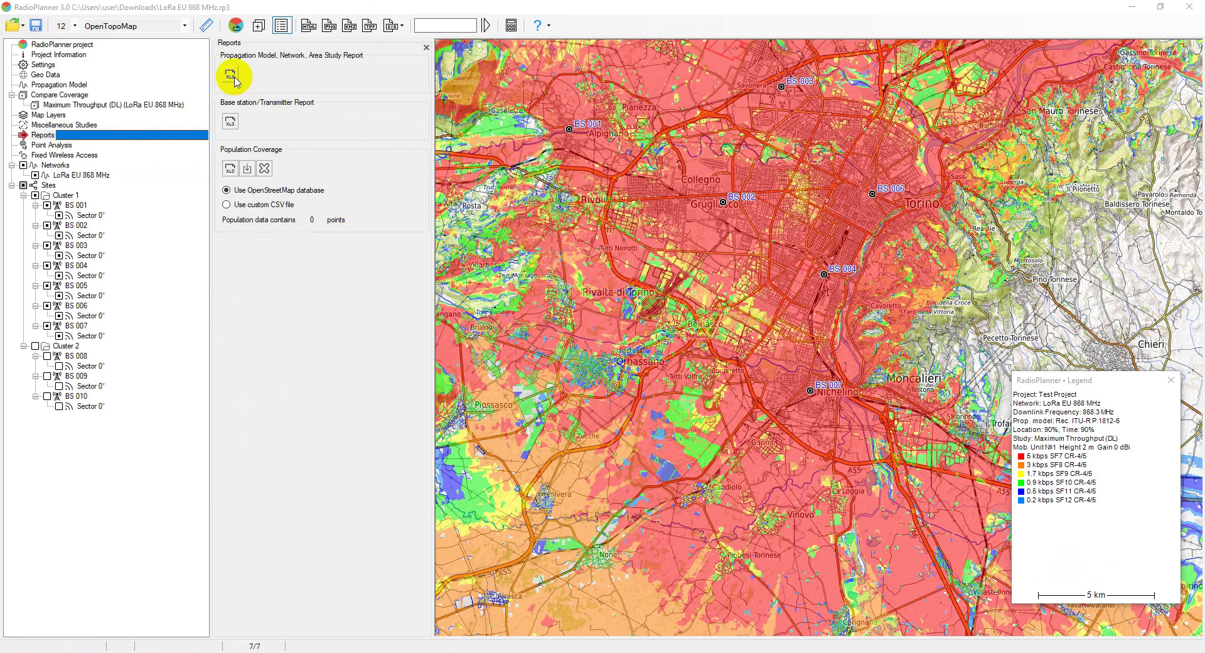
- Export the project report to Excel, scroll through it and set it aside
{"action": "left_click", "coordinate": [772, 271]}
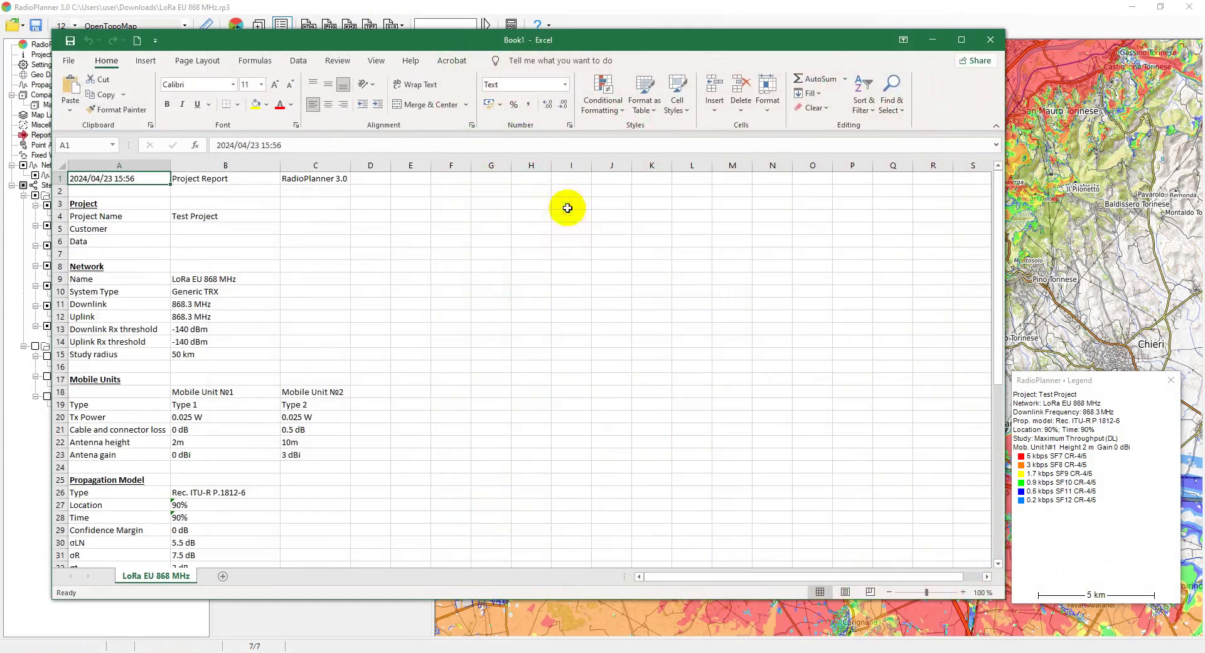
{"action": "scroll", "coordinate": [780, 390], "scroll_direction": "down", "scroll_amount": 13}
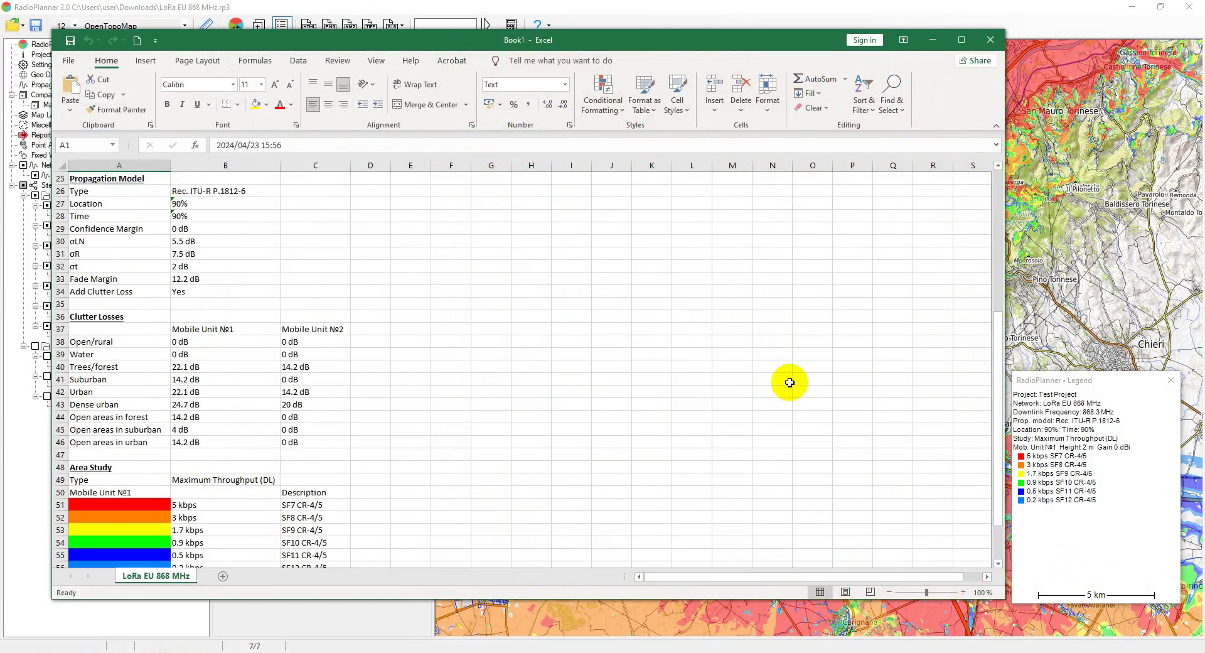
{"action": "left_click", "coordinate": [932, 43]}
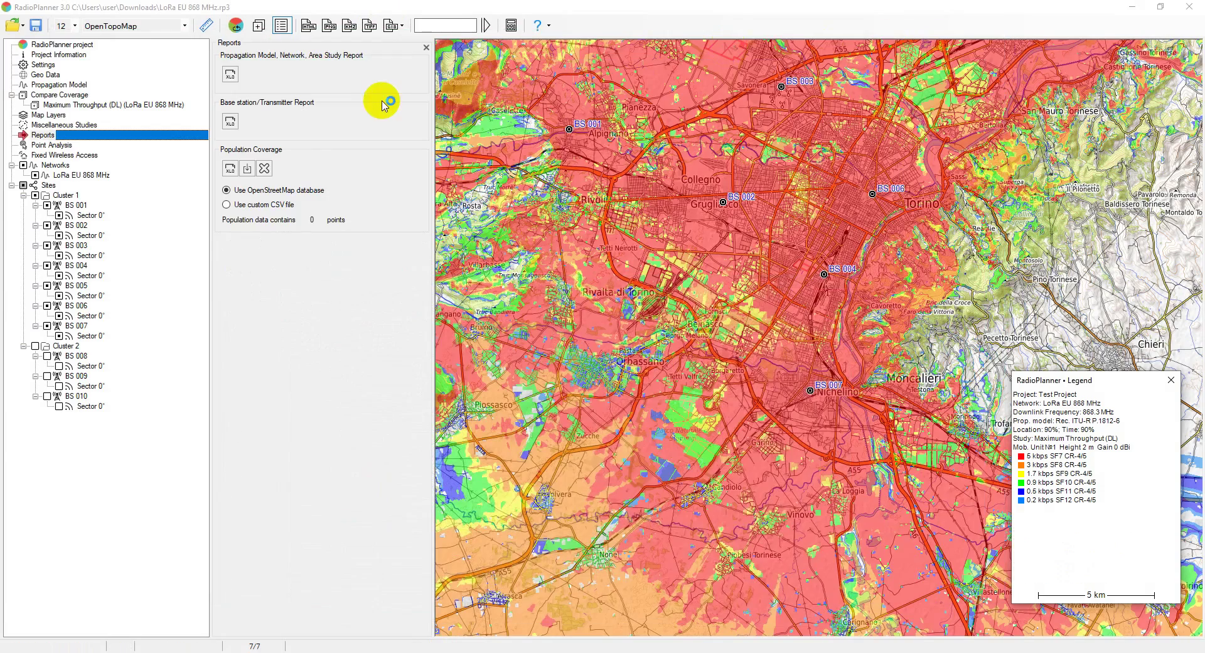
- Review the exported base station list in Excel, close it without saving, and return to the LoRa network settings
{"action": "left_click", "coordinate": [231, 124]}
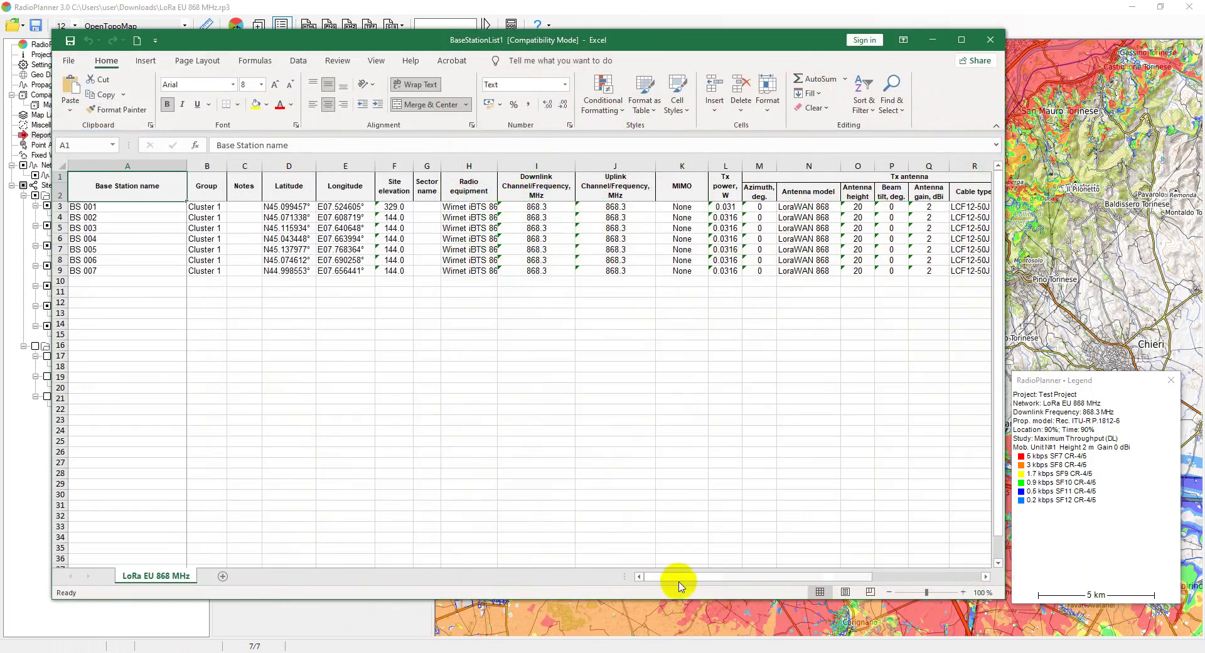
{"action": "left_click_drag", "start_coordinate": [691, 577], "coordinate": [800, 577]}
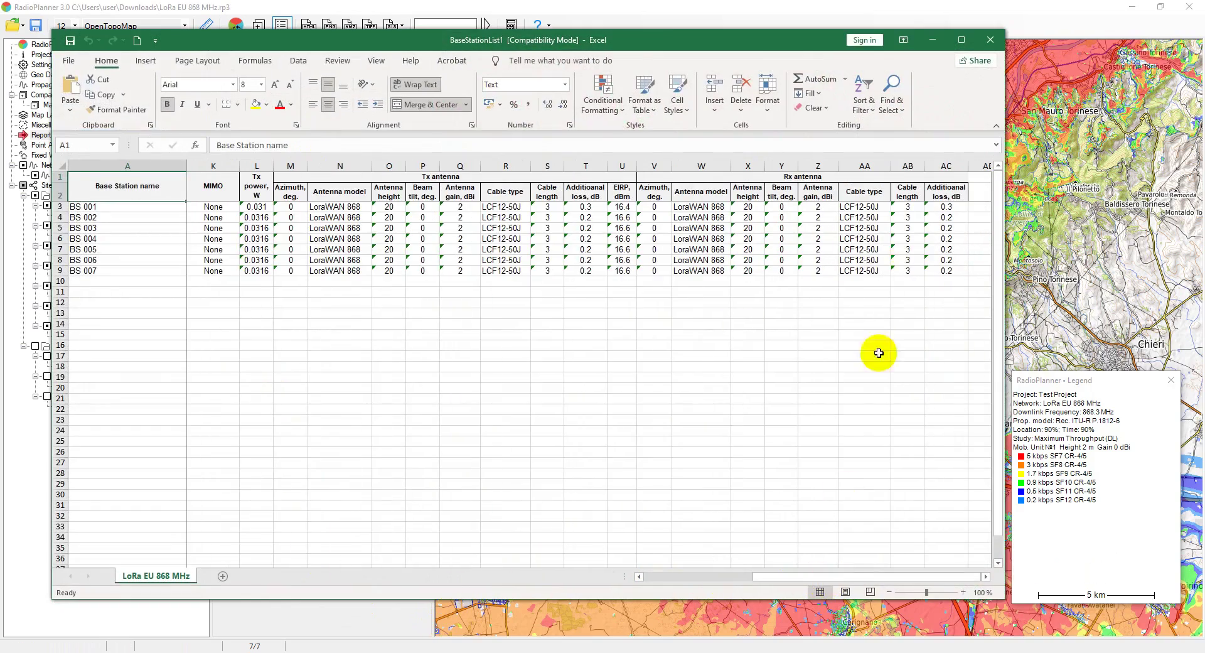
{"action": "left_click", "coordinate": [990, 40]}
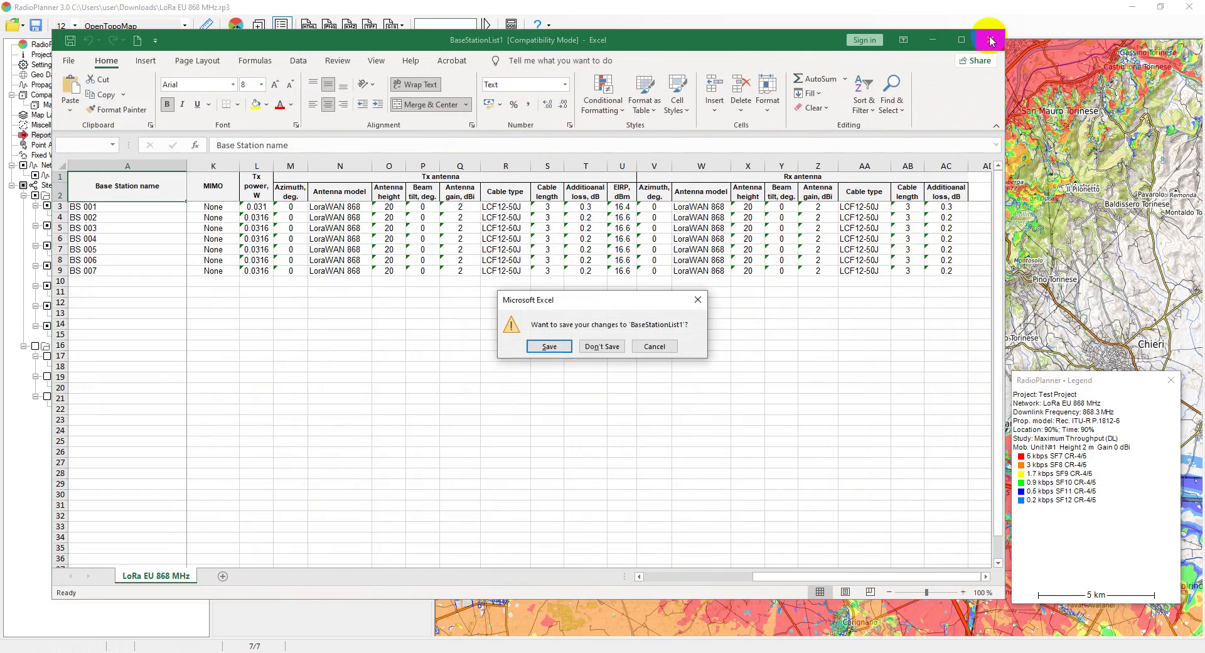
{"action": "left_click", "coordinate": [608, 345]}
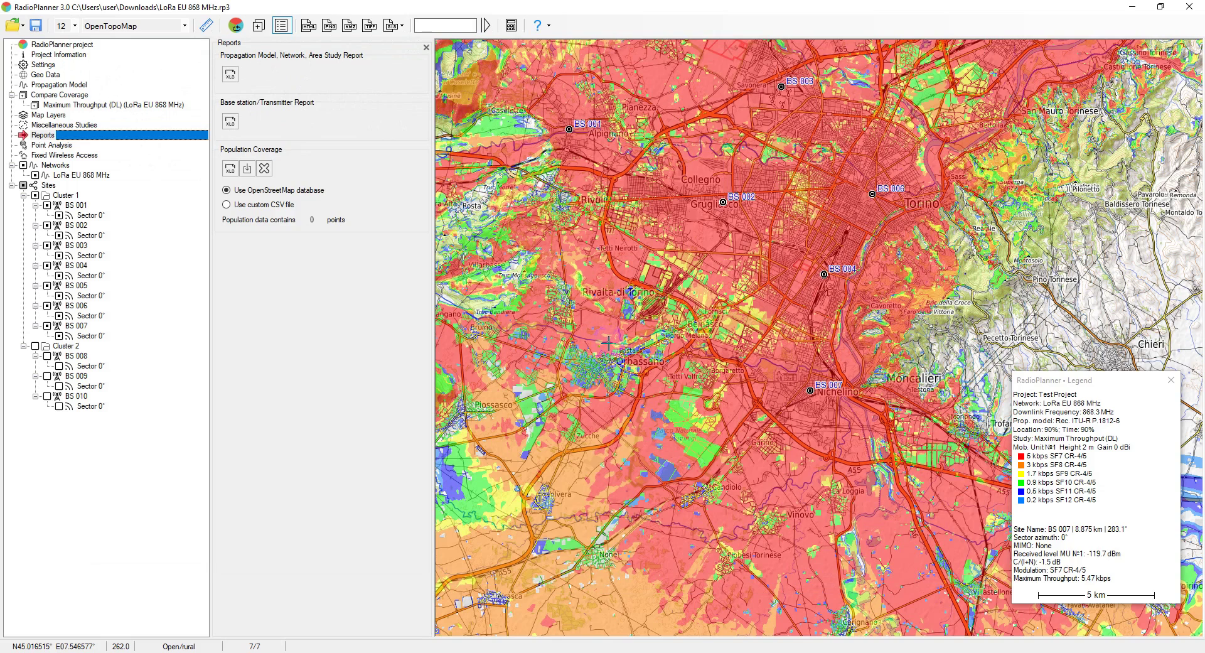
{"action": "left_click", "coordinate": [189, 175]}
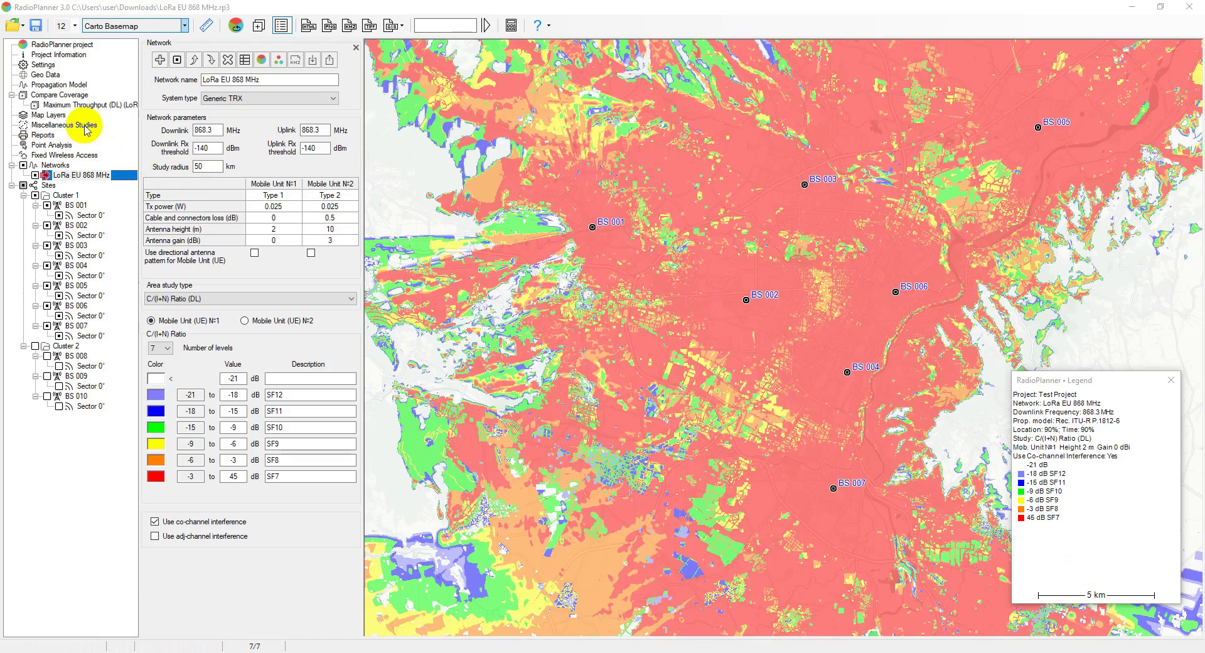
- Turn on the CPEs layer in Map Layers to show sensor-to-base-station links, then close the panel
{"action": "left_click", "coordinate": [54, 116]}
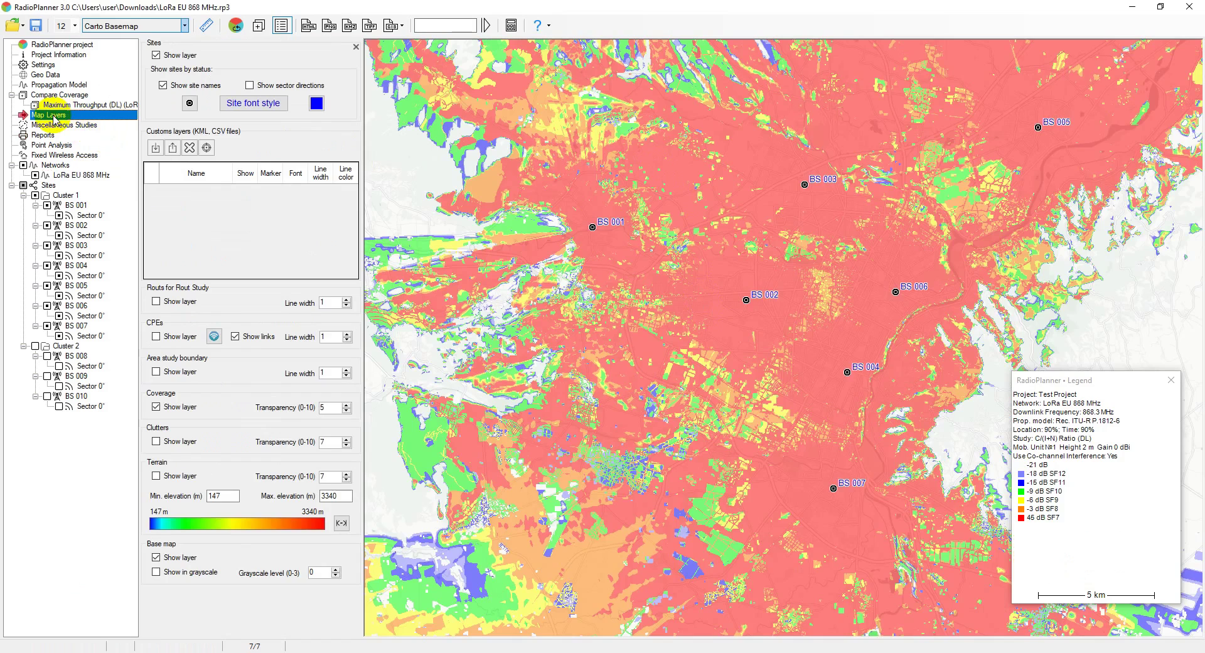
{"action": "left_click", "coordinate": [157, 337]}
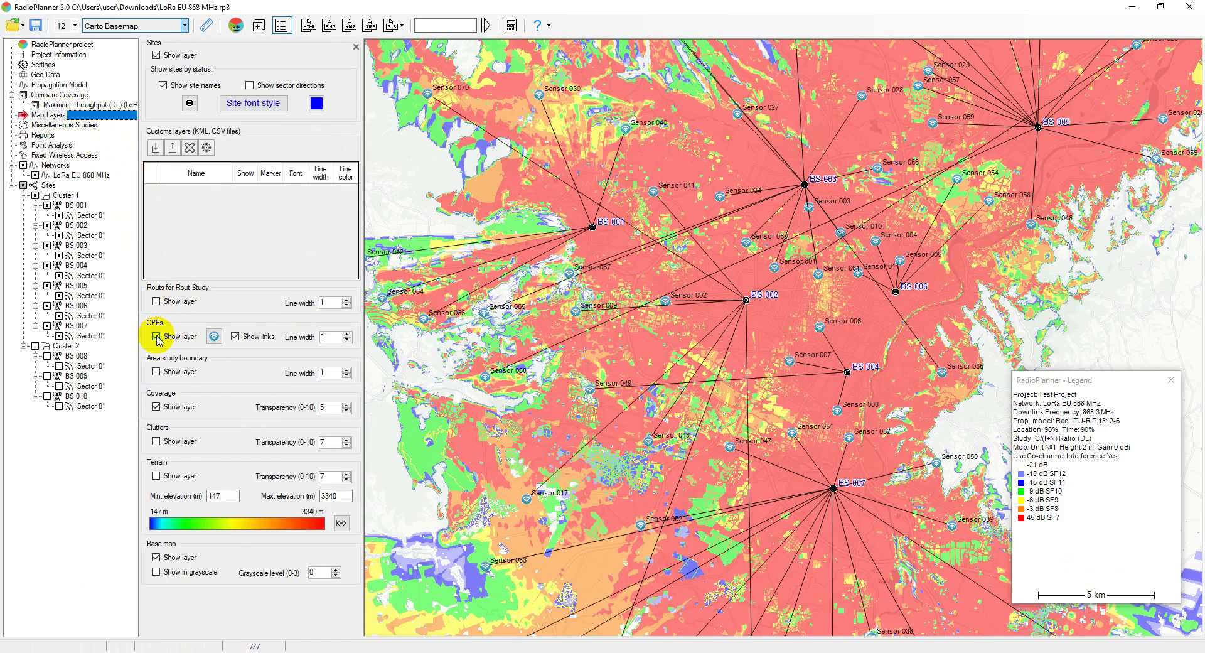
{"action": "left_click", "coordinate": [354, 46]}
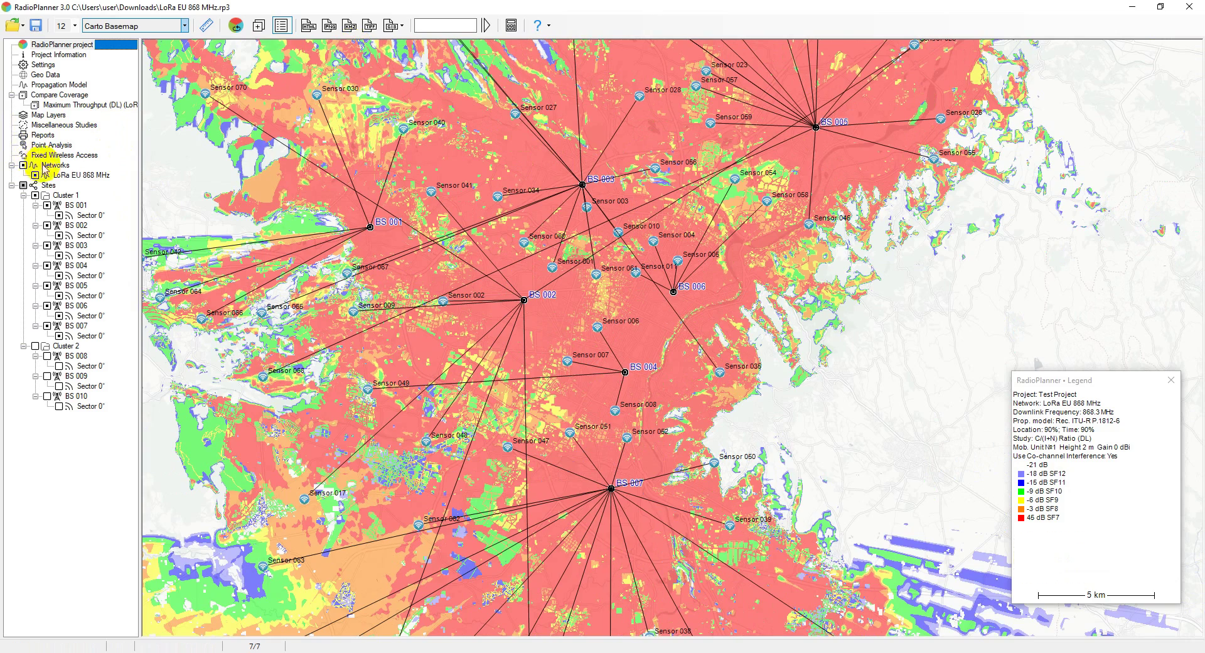
{"action": "left_click", "coordinate": [63, 155]}
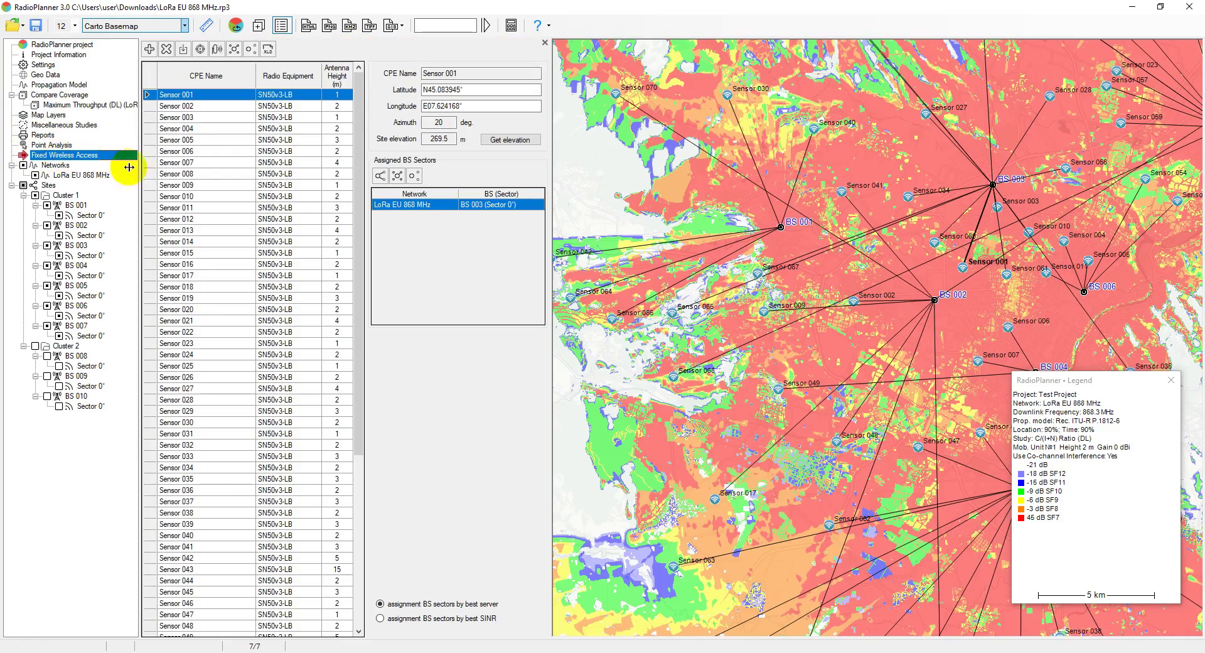
{"action": "left_click_drag", "start_coordinate": [871, 264], "coordinate": [813, 308]}
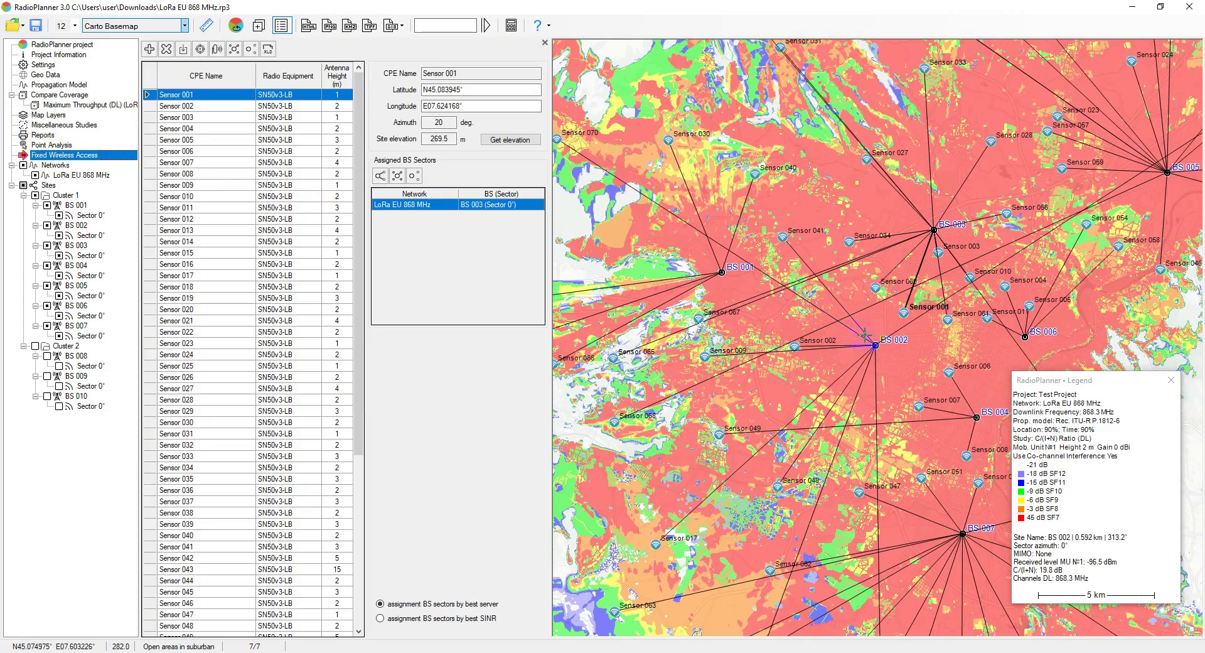
{"action": "left_click_drag", "start_coordinate": [873, 363], "coordinate": [859, 307]}
{"action": "scroll", "coordinate": [874, 333], "scroll_direction": "down", "scroll_amount": 1}
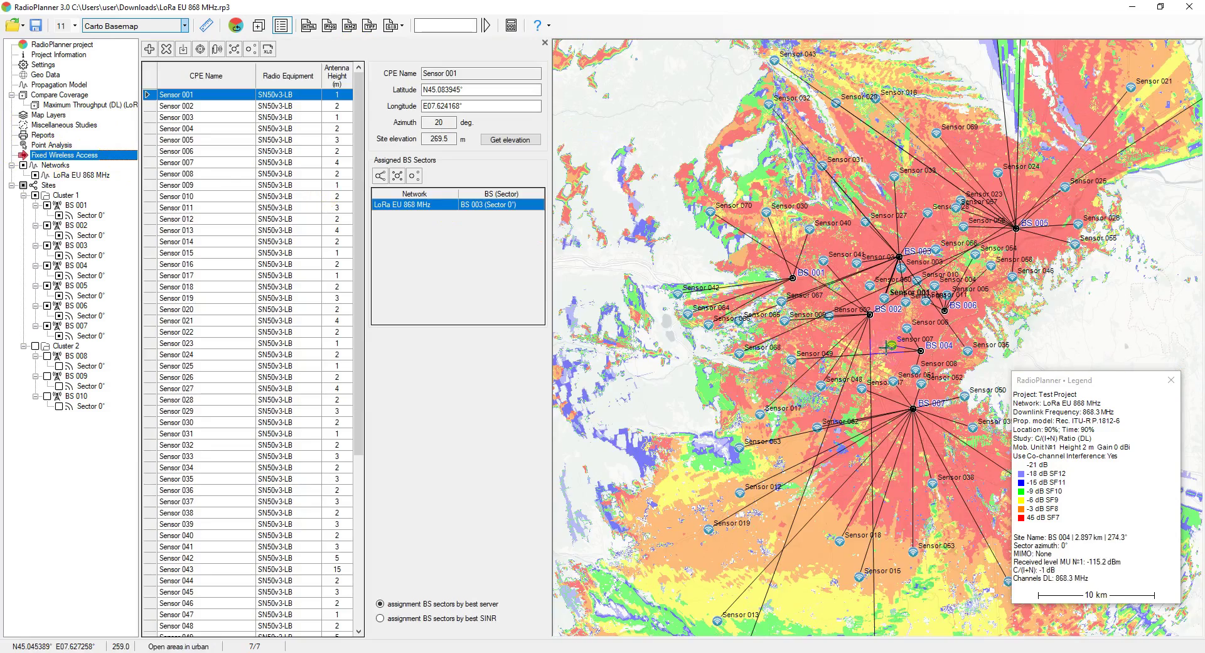
{"action": "scroll", "coordinate": [863, 276], "scroll_direction": "up", "scroll_amount": 1}
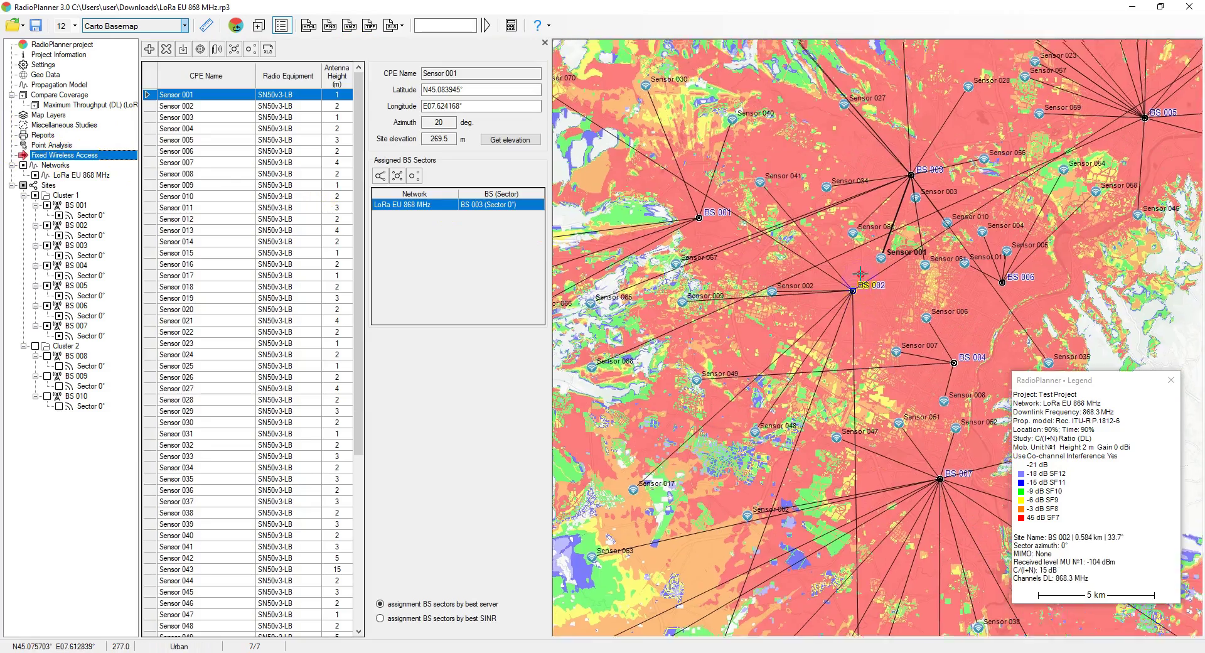
{"action": "left_click", "coordinate": [167, 176]}
{"action": "left_click", "coordinate": [168, 197]}
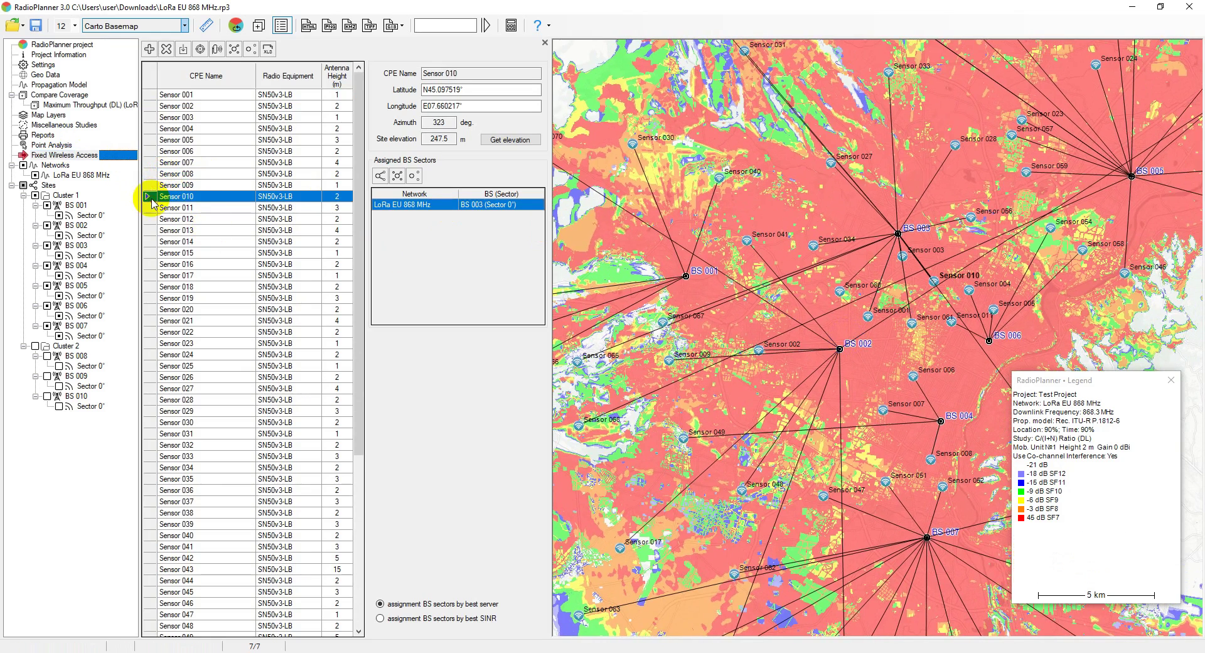
{"action": "left_click", "coordinate": [215, 50]}
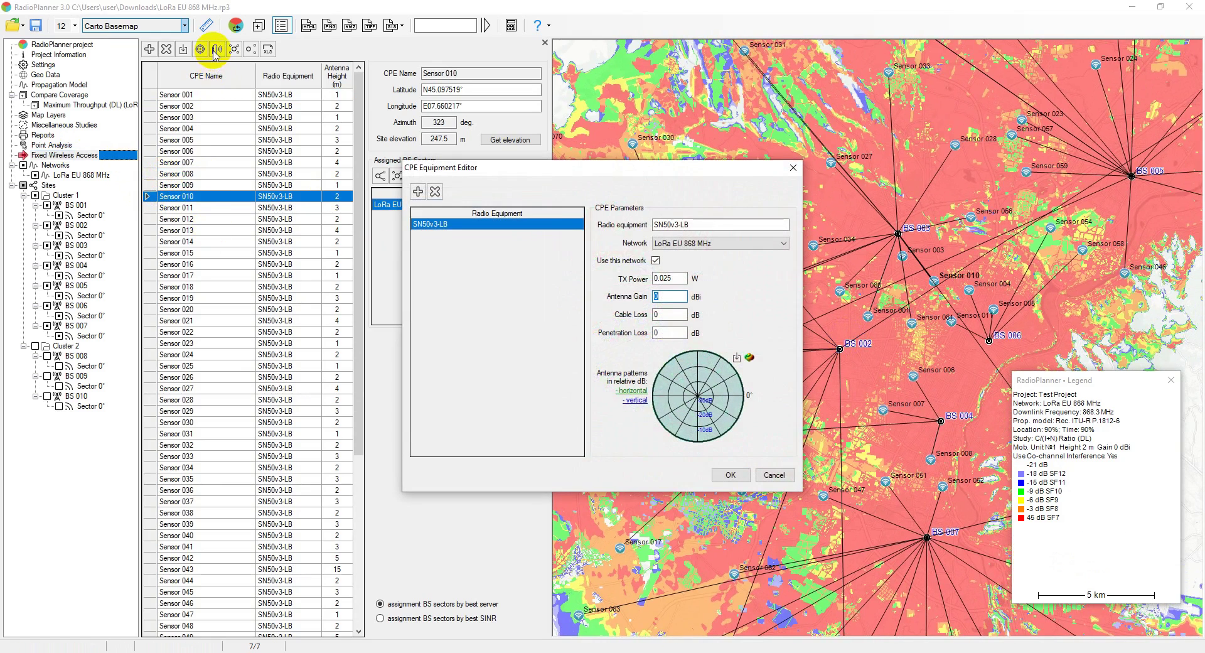
{"action": "left_click_drag", "start_coordinate": [546, 178], "coordinate": [465, 126]}
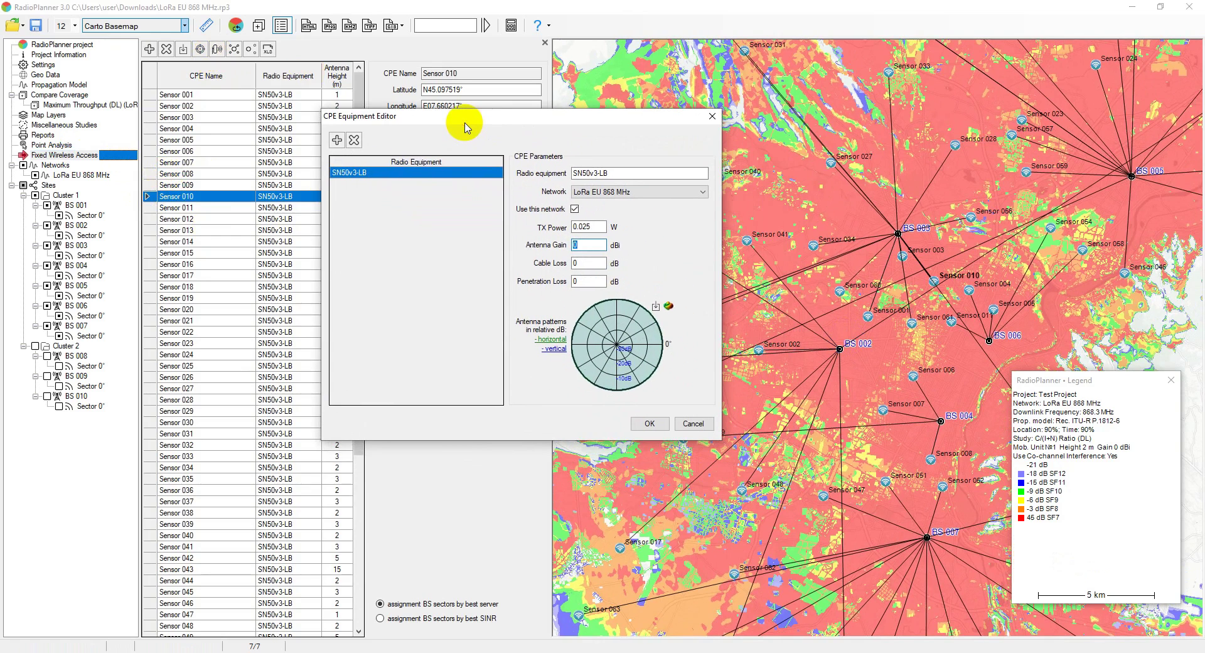
{"action": "left_click", "coordinate": [693, 424]}
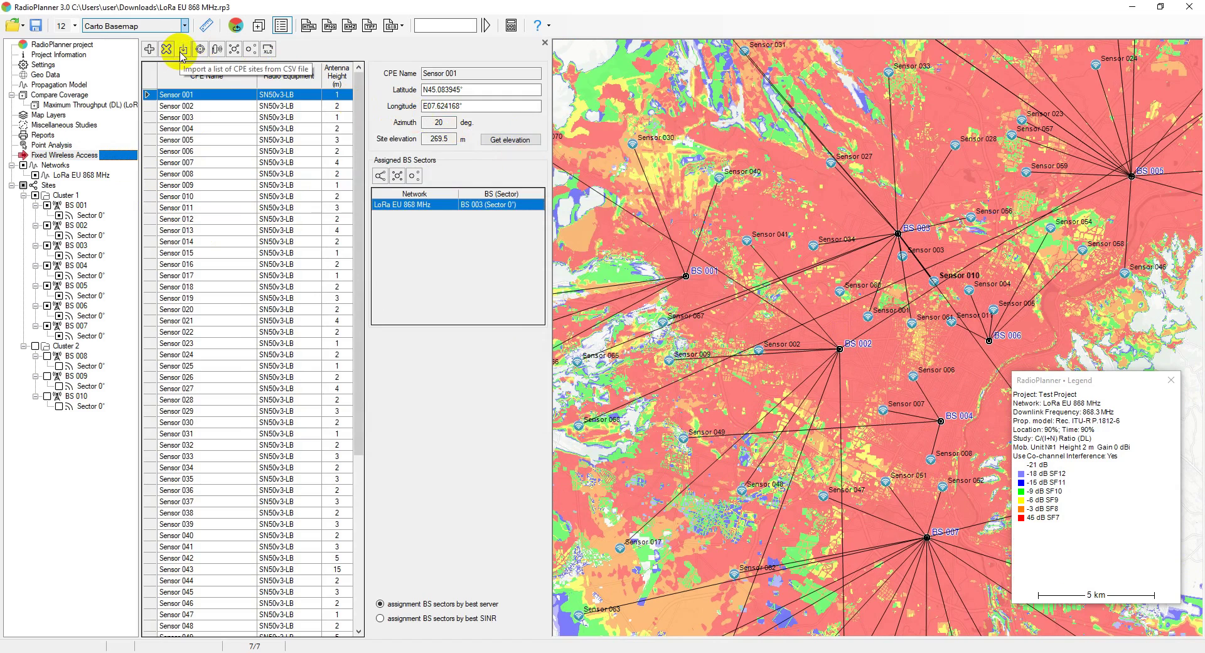
- Select the Antenna Height cells of Sensors 003–011 in the CPE list and enter 10 m
{"action": "right_click", "coordinate": [707, 155]}
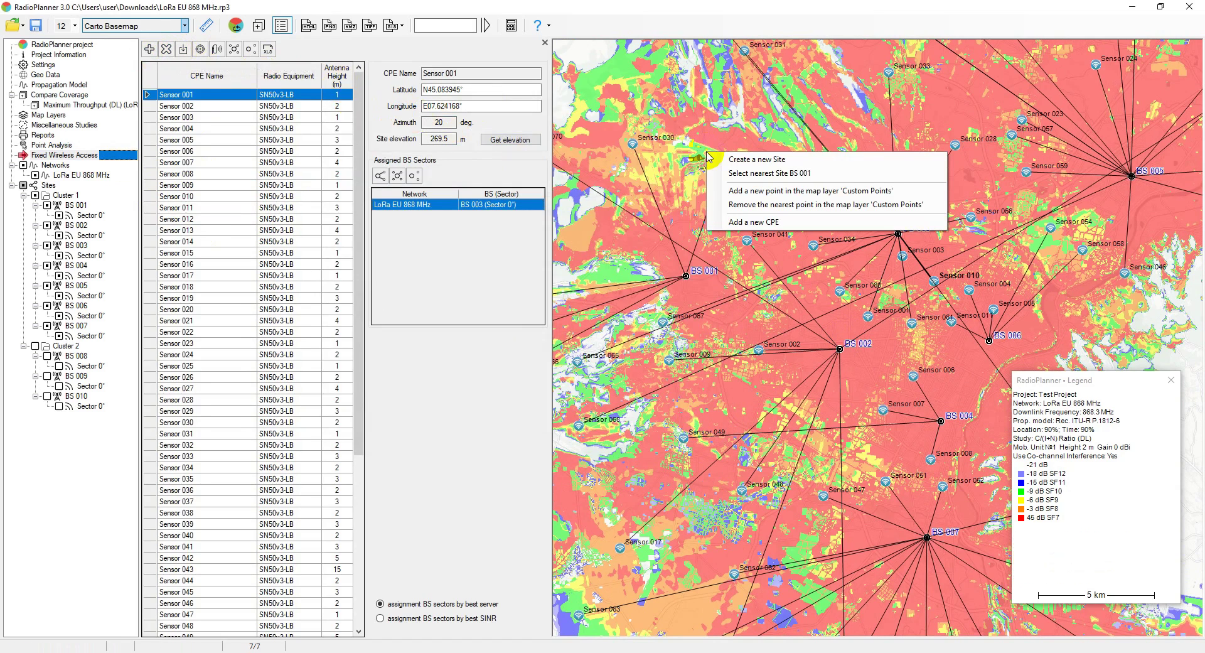
{"action": "left_click", "coordinate": [463, 237]}
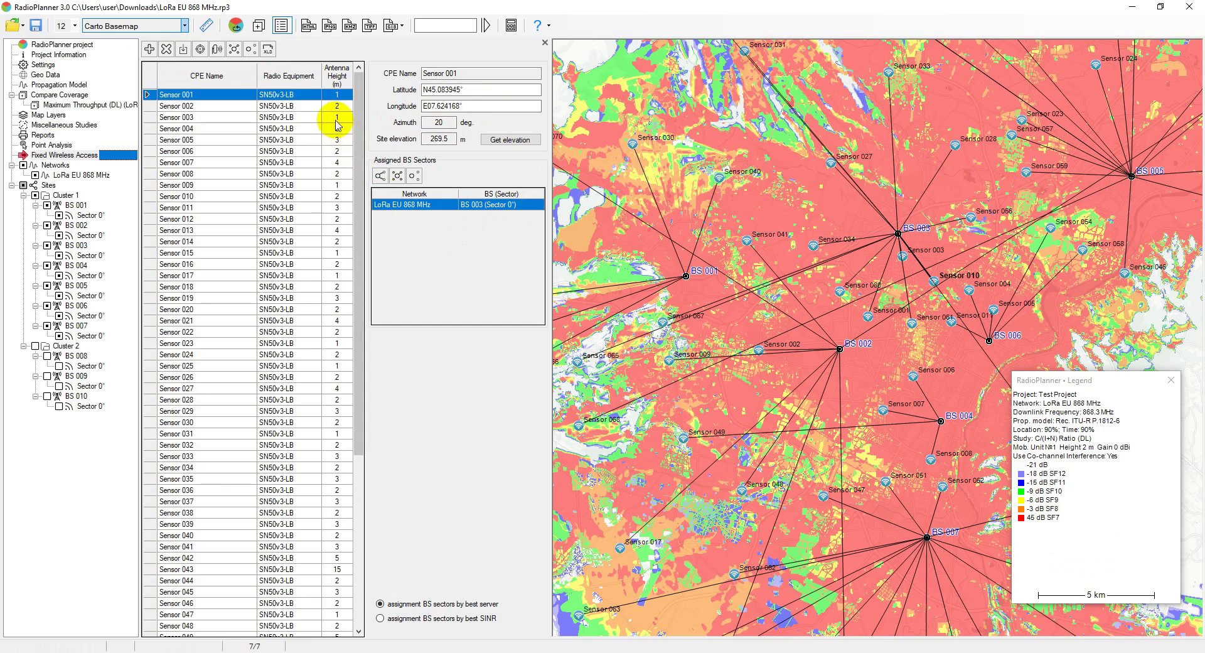
{"action": "left_click_drag", "start_coordinate": [336, 117], "coordinate": [345, 207]}
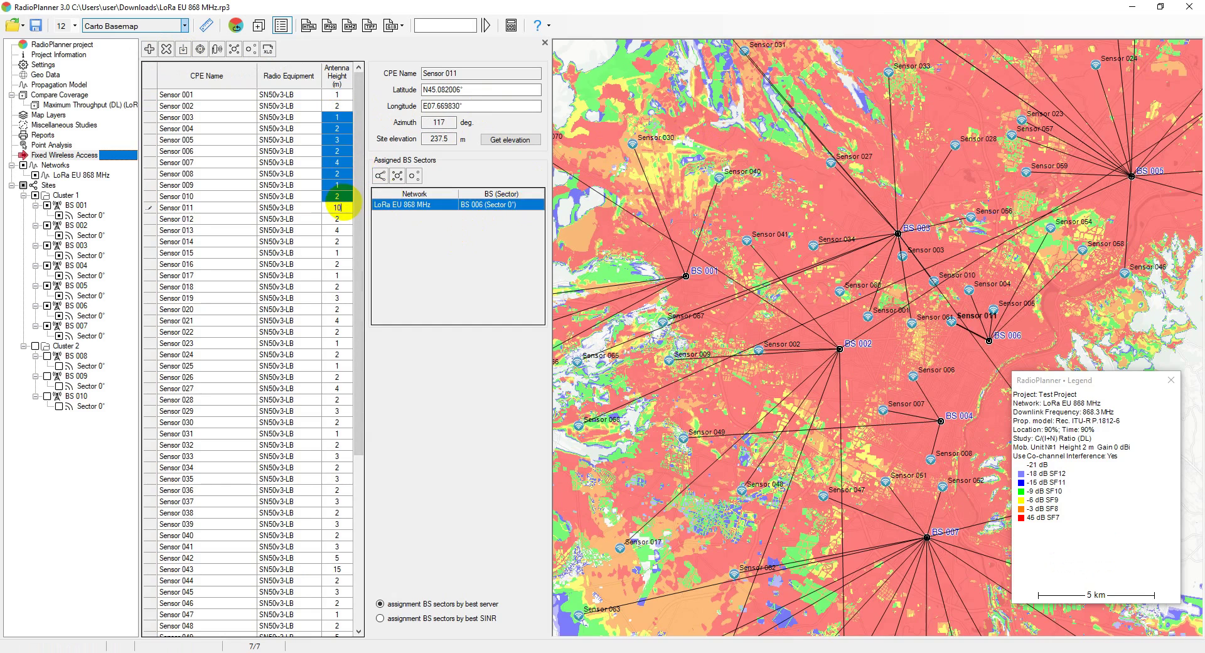
{"action": "type", "text": "10"}
{"action": "key", "text": "Return"}
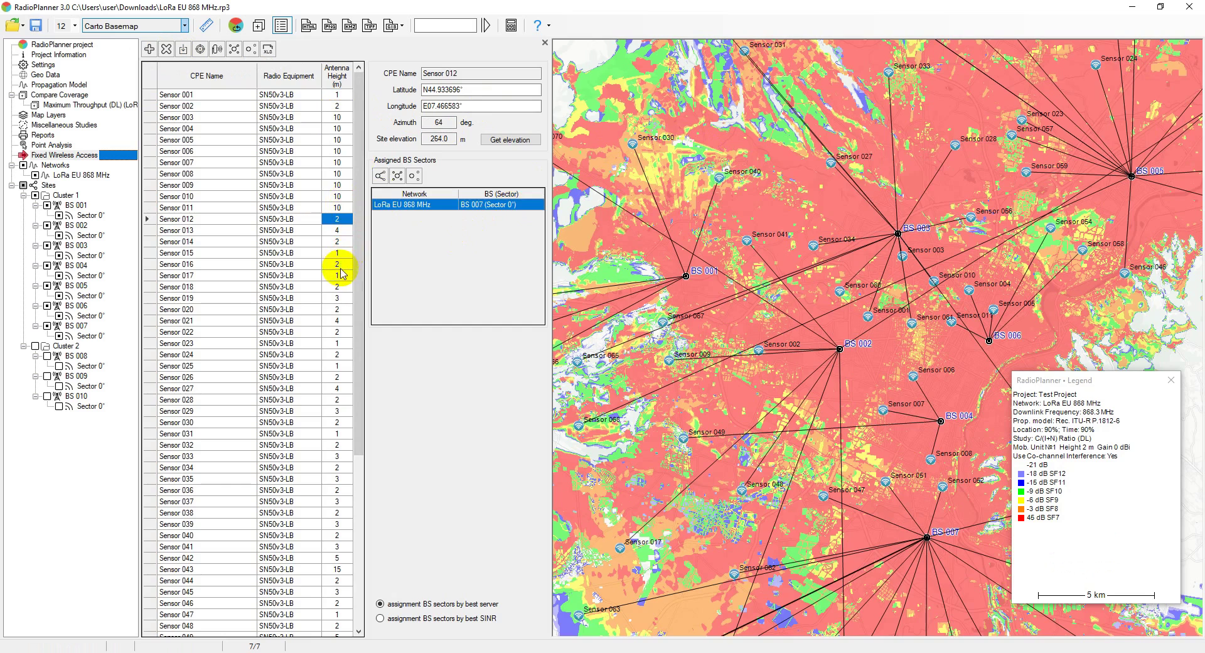
{"action": "left_click", "coordinate": [381, 176]}
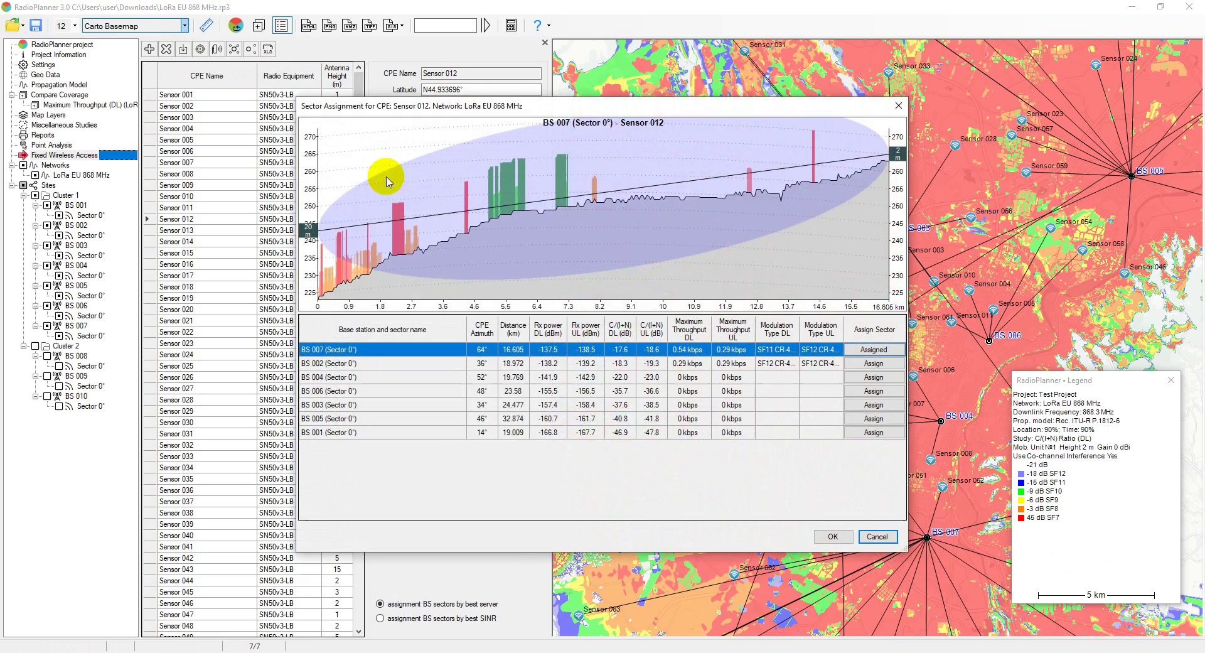
{"action": "left_click", "coordinate": [715, 368]}
{"action": "left_click", "coordinate": [706, 377]}
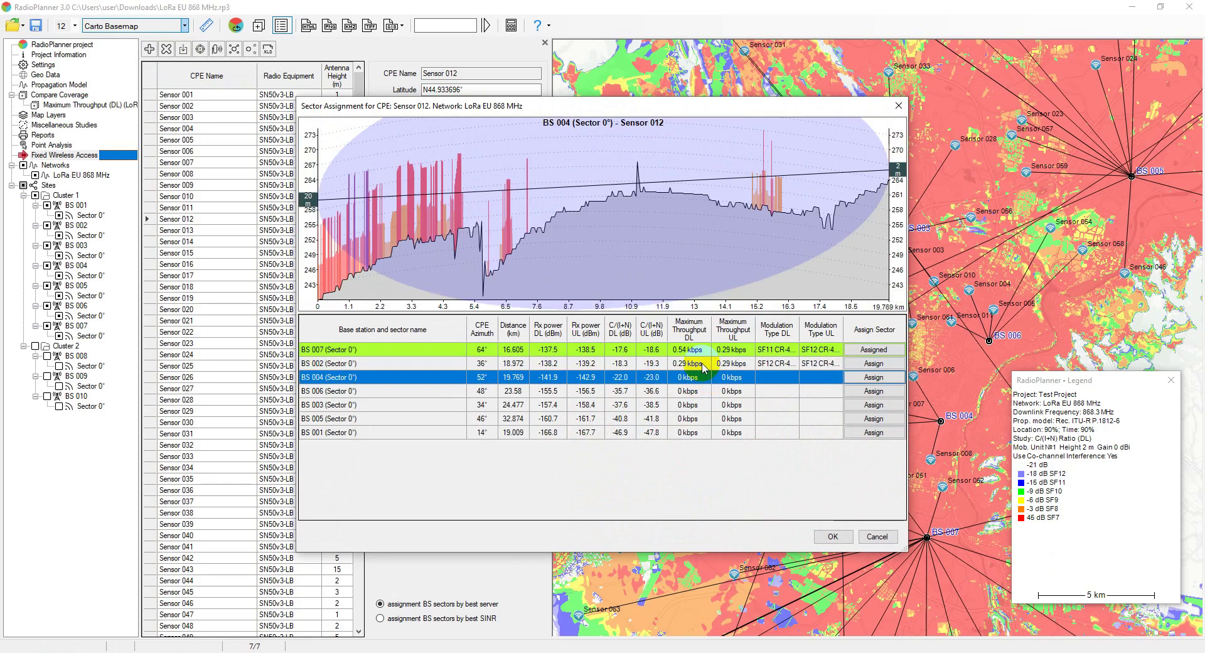
{"action": "left_click", "coordinate": [706, 363]}
{"action": "left_click", "coordinate": [874, 363]}
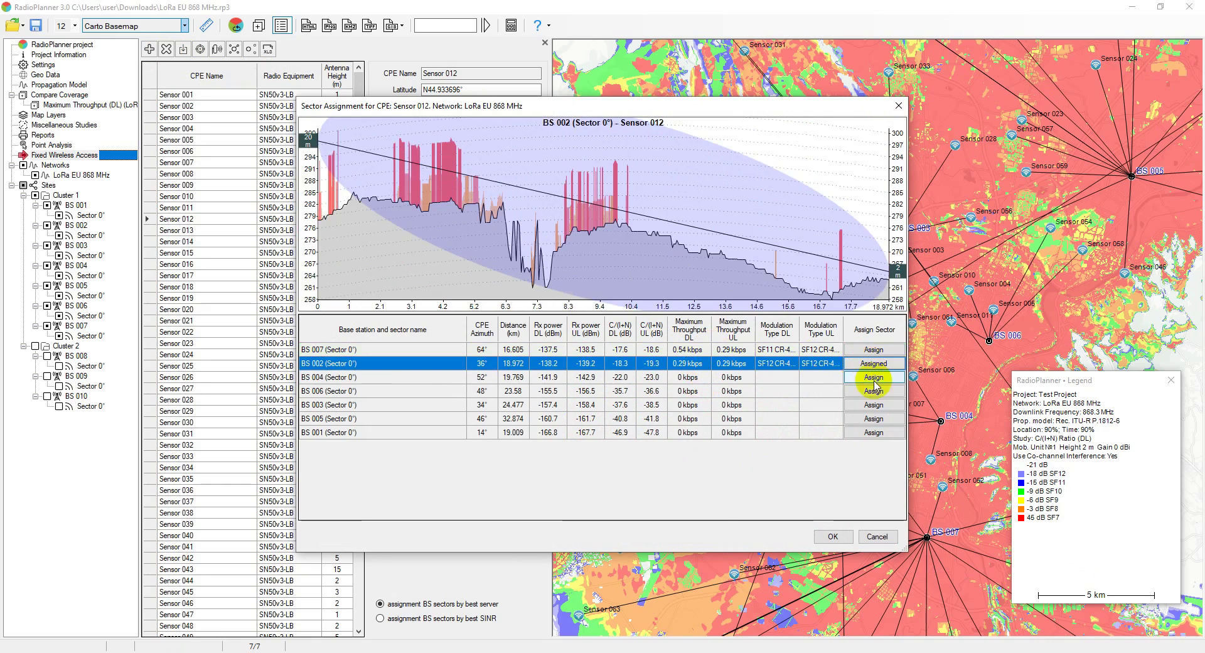
{"action": "left_click", "coordinate": [877, 537]}
{"action": "left_click", "coordinate": [390, 175]}
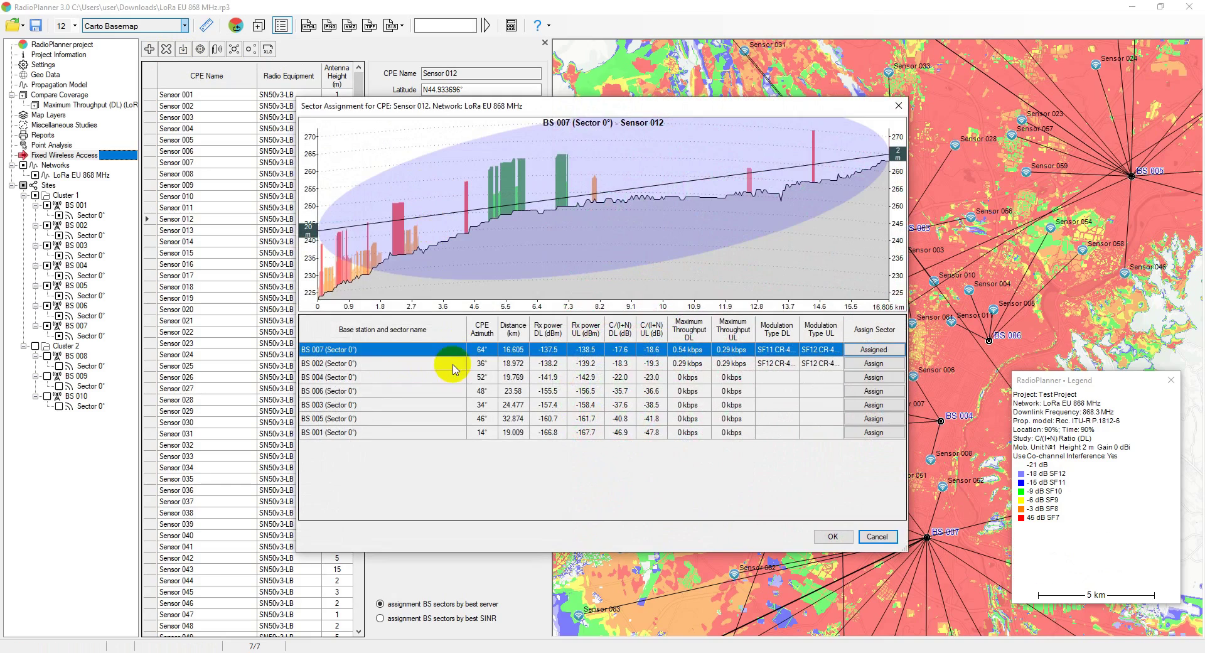
{"action": "left_click", "coordinate": [898, 105]}
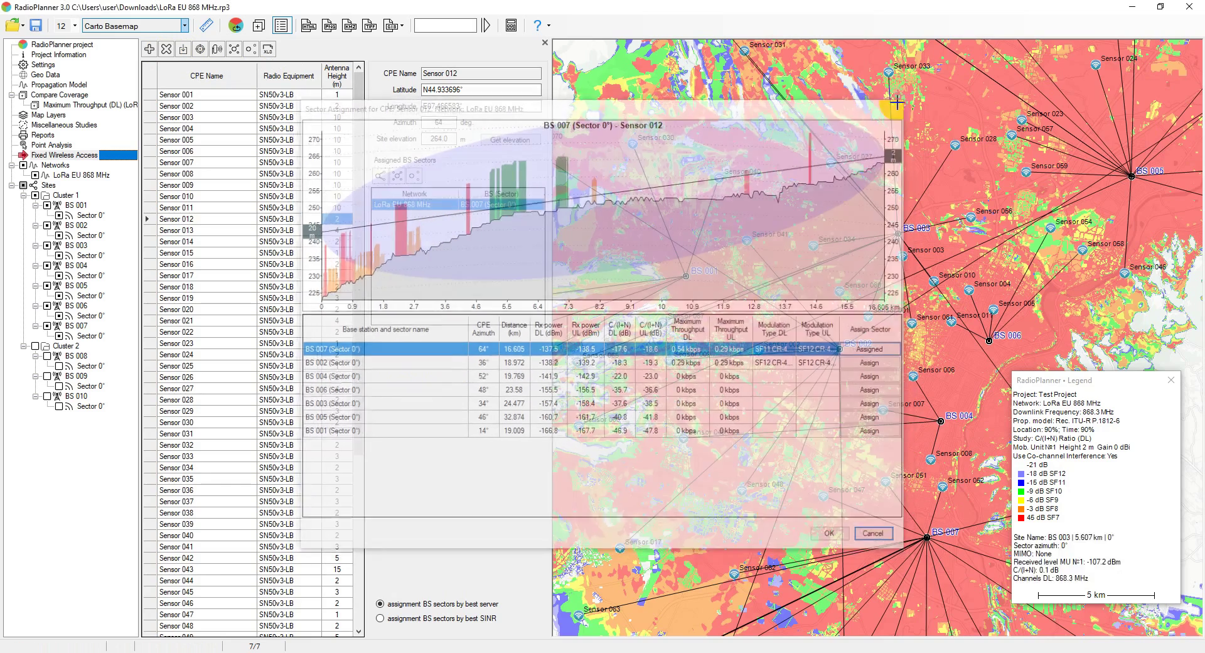
- Export the CpeOneNetworkReport1 sensor report to Excel, maximize and scroll it, then minimize Excel
{"action": "left_click", "coordinate": [269, 51]}
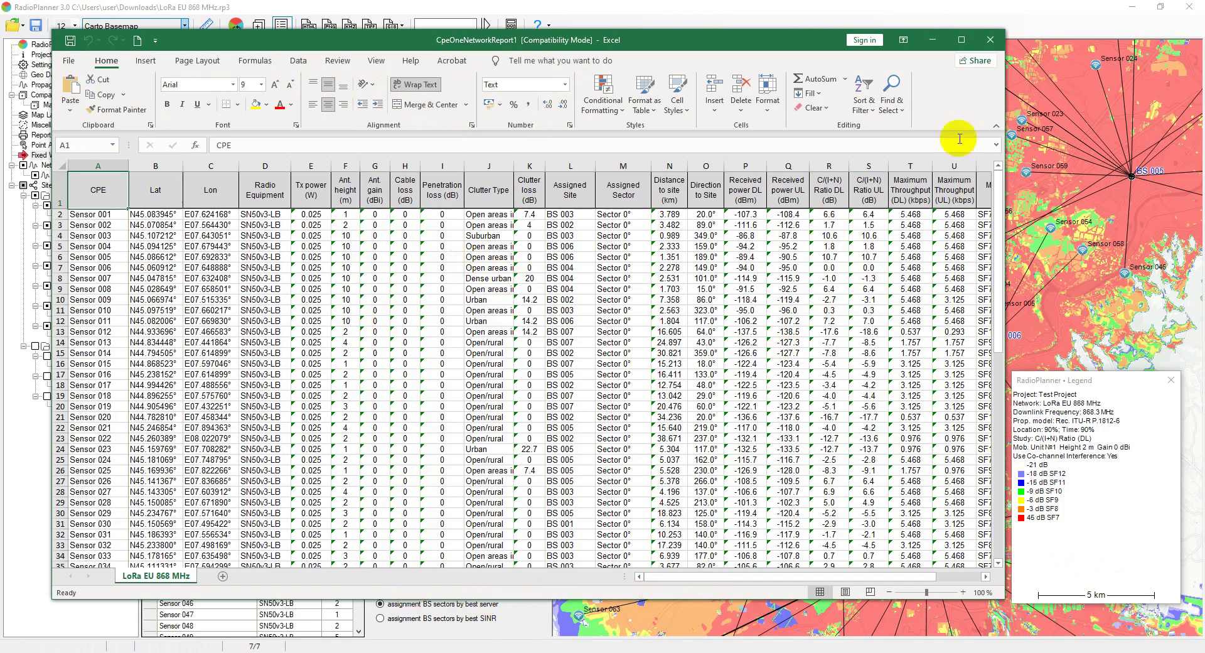
{"action": "left_click", "coordinate": [960, 39]}
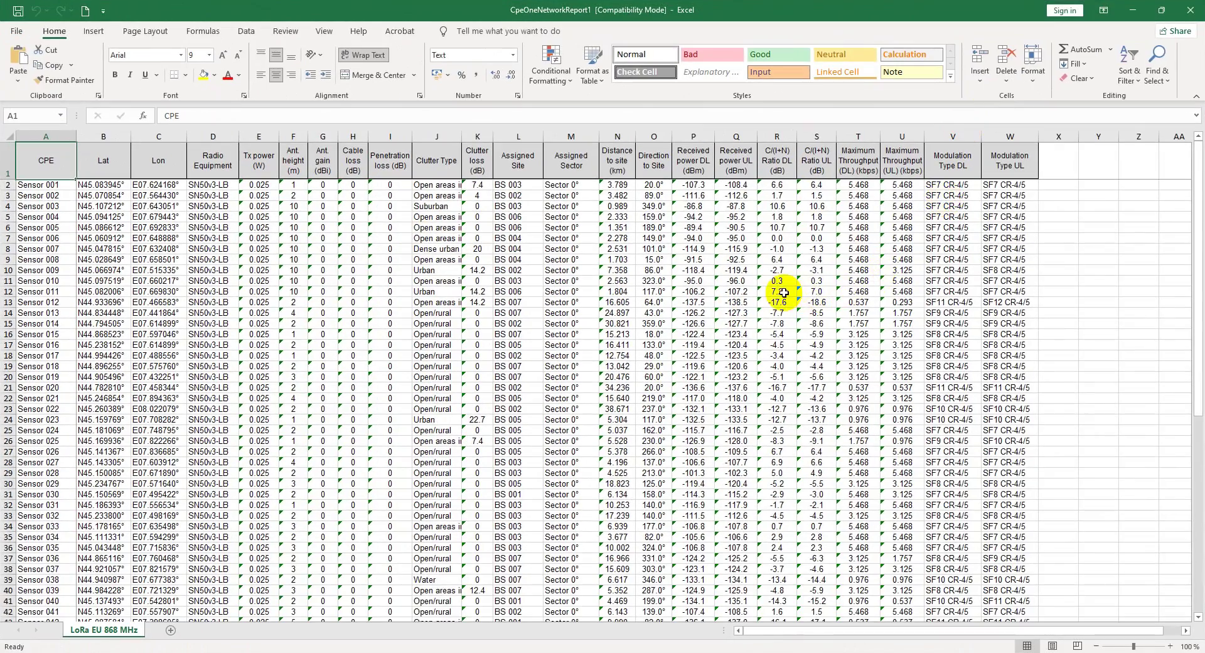
{"action": "scroll", "coordinate": [786, 295], "scroll_direction": "down", "scroll_amount": 9}
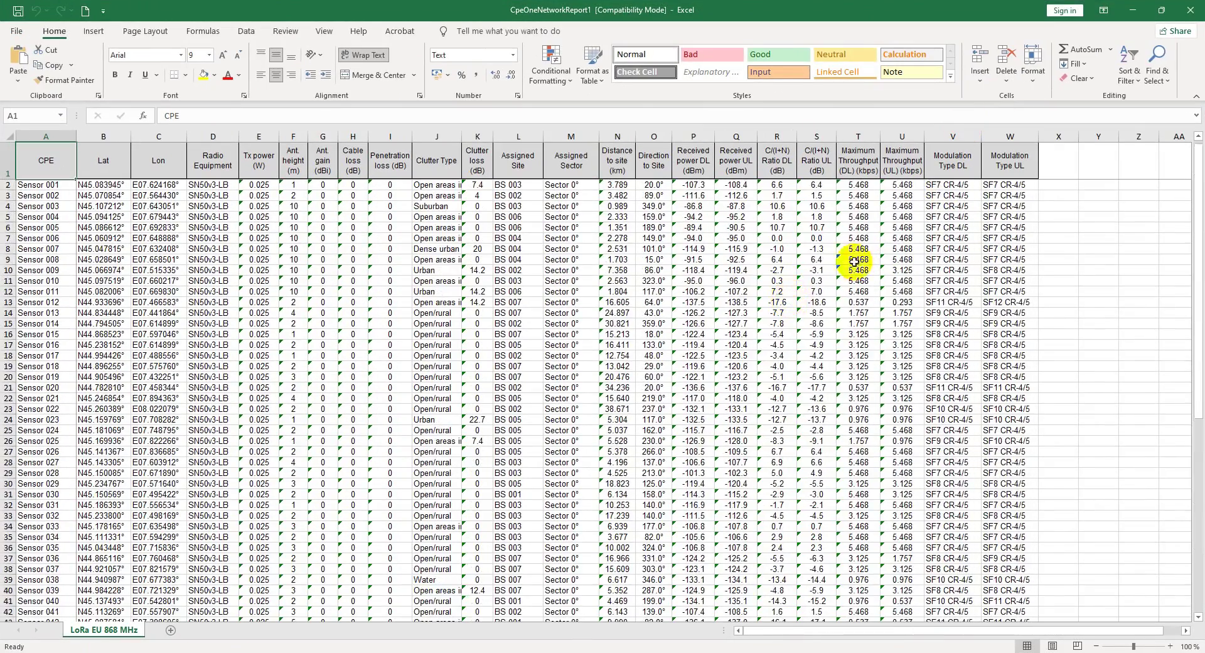
{"action": "left_click", "coordinate": [1126, 13]}
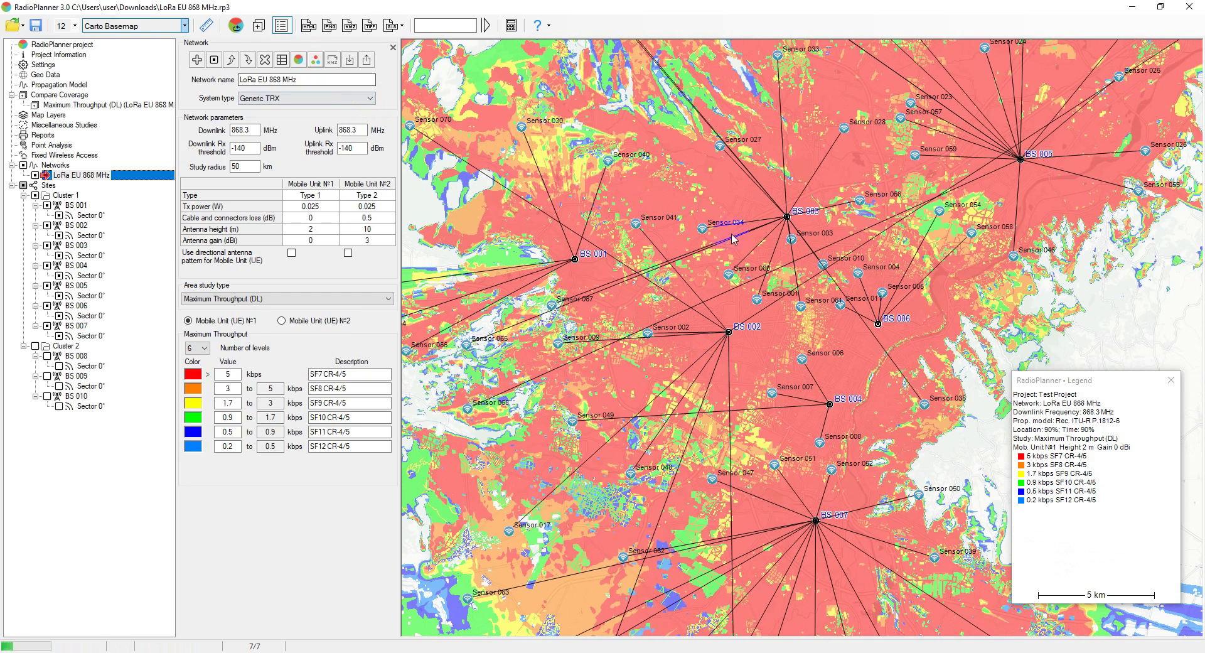
- Show each sensor's downlink throughput as coloured dots, zoom out, and return to the Fixed Wireless Access list
{"action": "left_click", "coordinate": [725, 314]}
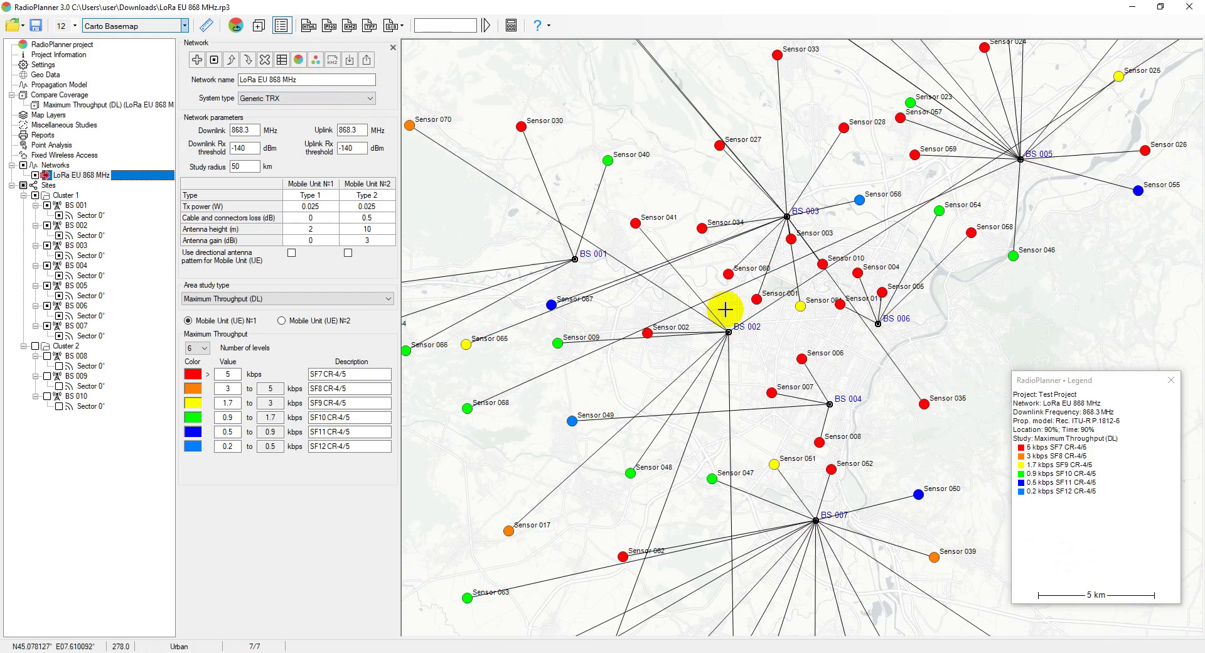
{"action": "scroll", "coordinate": [772, 393], "scroll_direction": "down", "scroll_amount": 1}
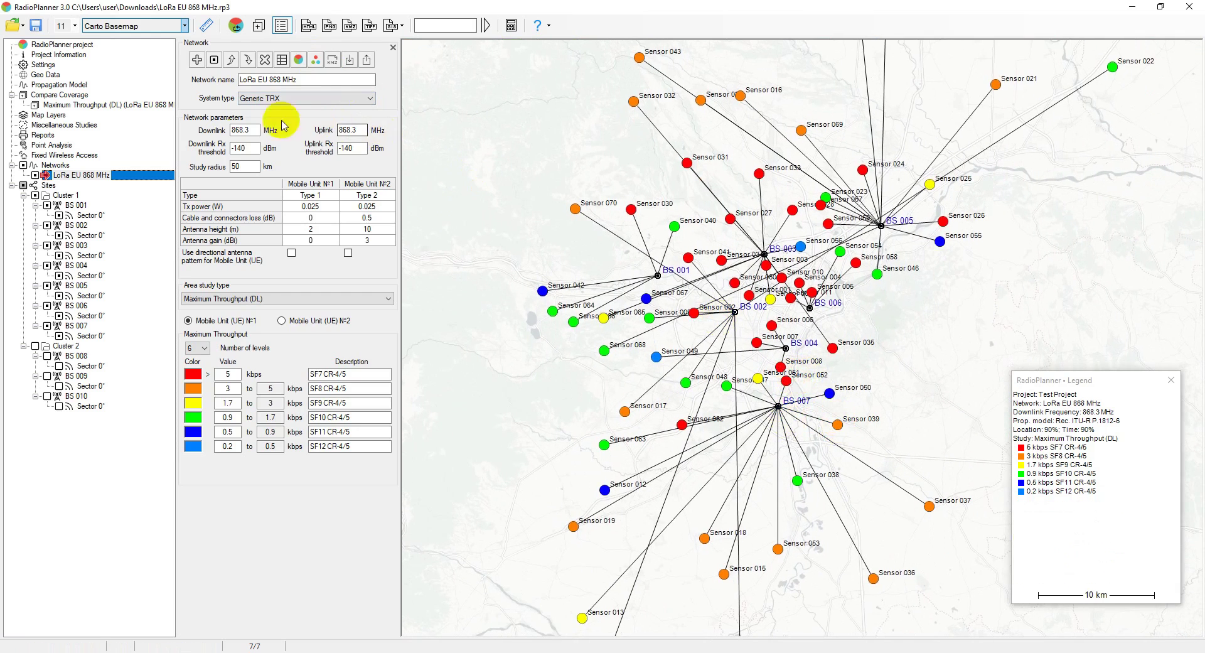
{"action": "left_click", "coordinate": [59, 155]}
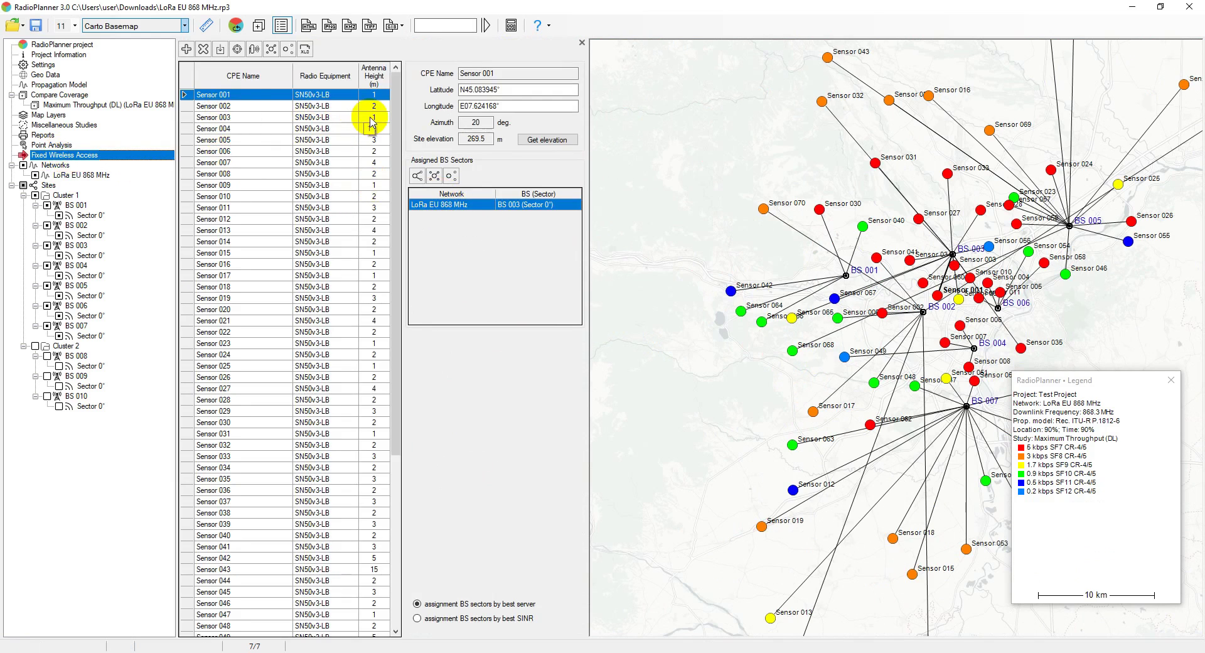
- Review Sensors 005, 006, 009 and 015, and view the CPE equipment parameters without changing them
{"action": "left_click_drag", "start_coordinate": [974, 306], "coordinate": [865, 321]}
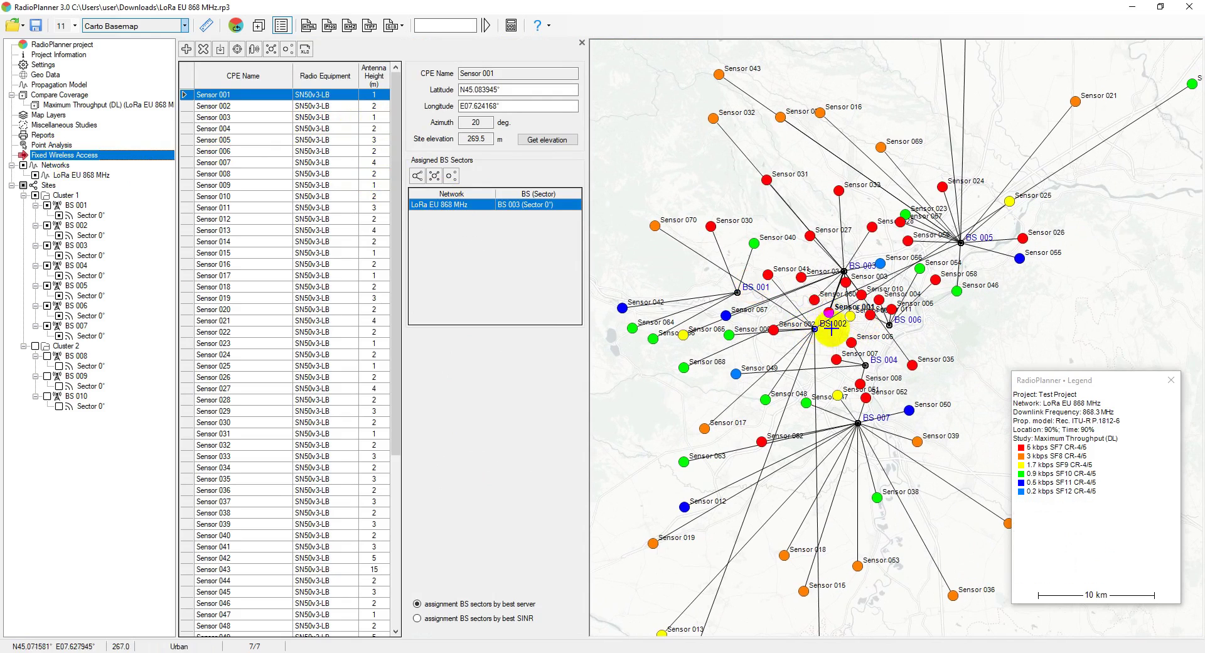
{"action": "left_click", "coordinate": [188, 139]}
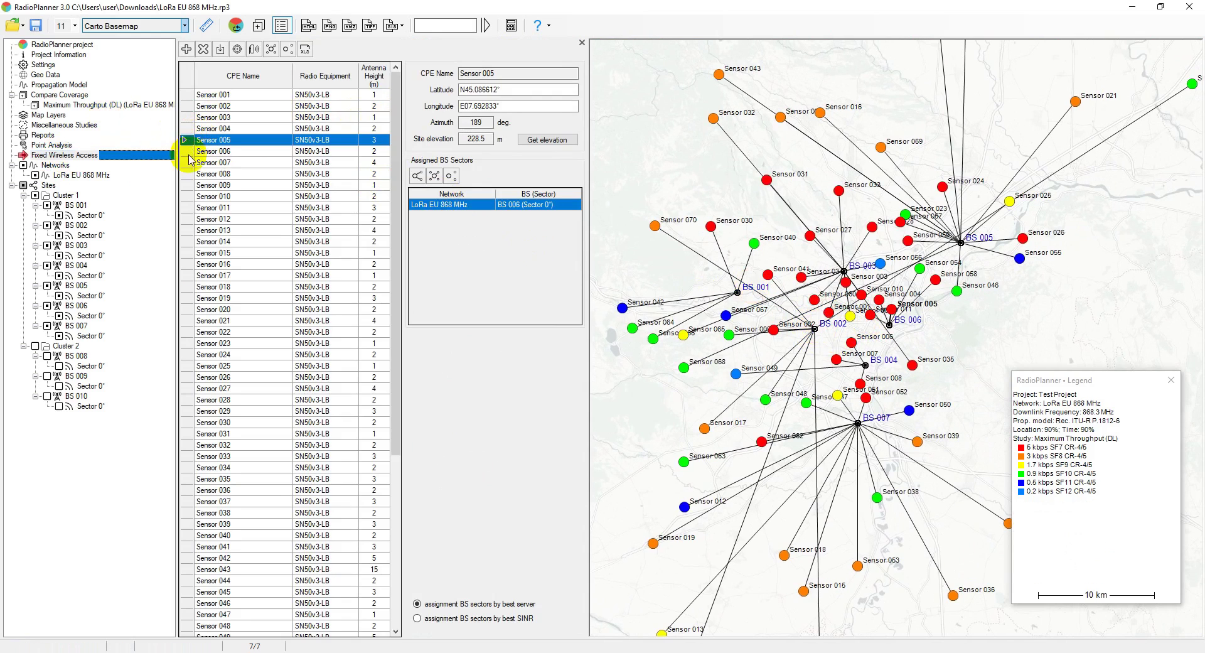
{"action": "left_click", "coordinate": [189, 155]}
{"action": "left_click", "coordinate": [182, 184]}
{"action": "left_click", "coordinate": [182, 252]}
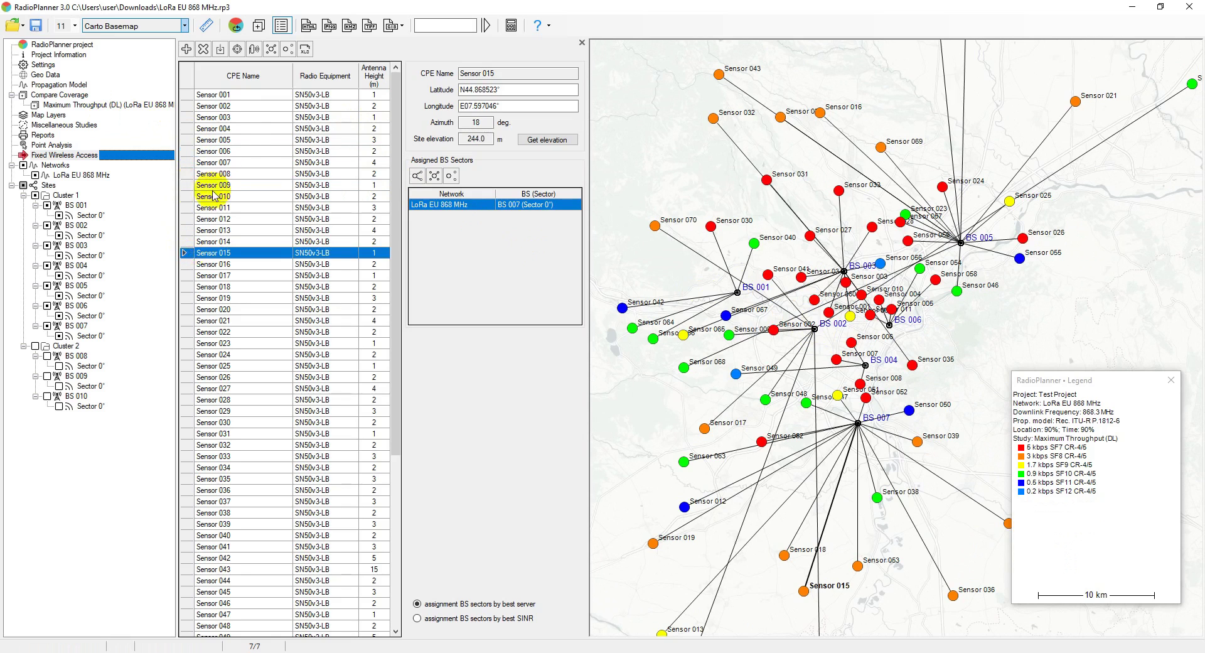
{"action": "left_click", "coordinate": [254, 49]}
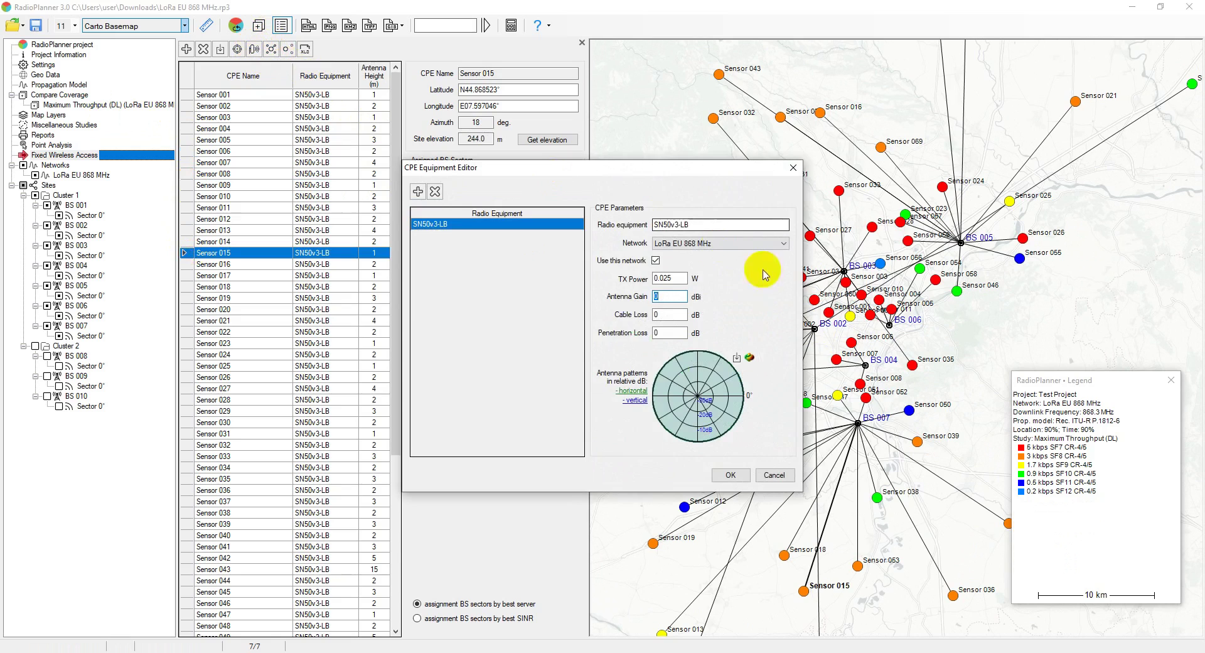
{"action": "left_click", "coordinate": [792, 167]}
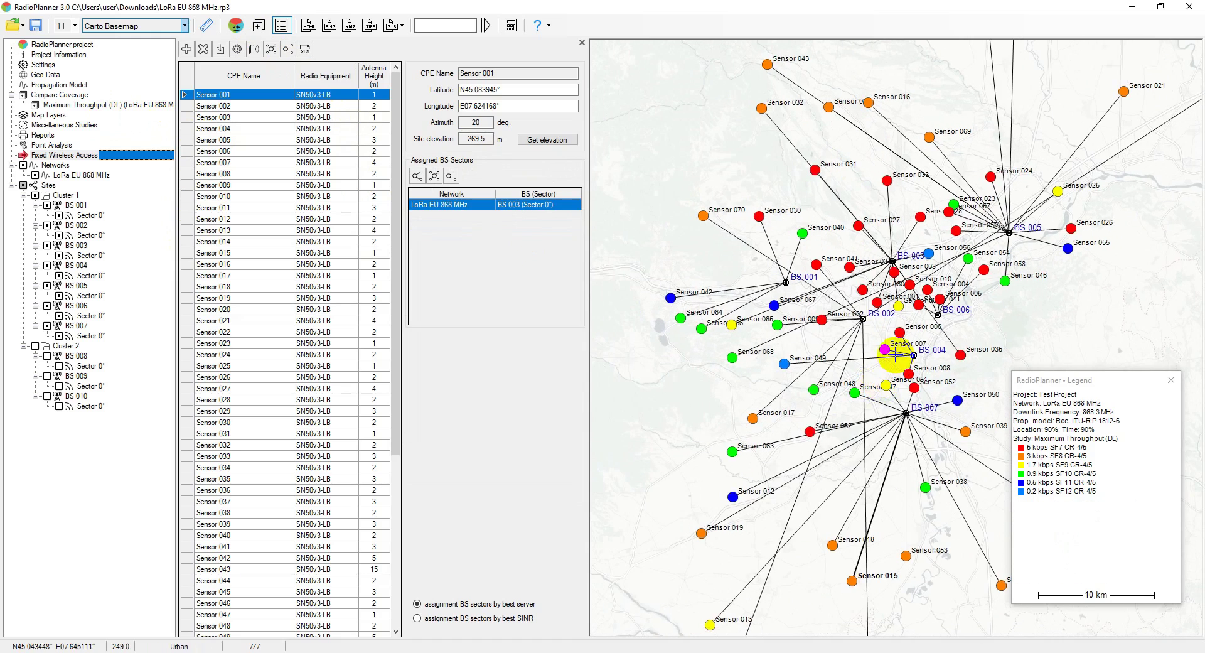
- Inspect sensor links across the map, showing Sensor 014 served by BS 002 at −126.6 dBm, SF9, 1.76 kbps
{"action": "scroll", "coordinate": [896, 356], "scroll_direction": "up", "scroll_amount": 1}
{"action": "scroll", "coordinate": [895, 356], "scroll_direction": "down", "scroll_amount": 1}
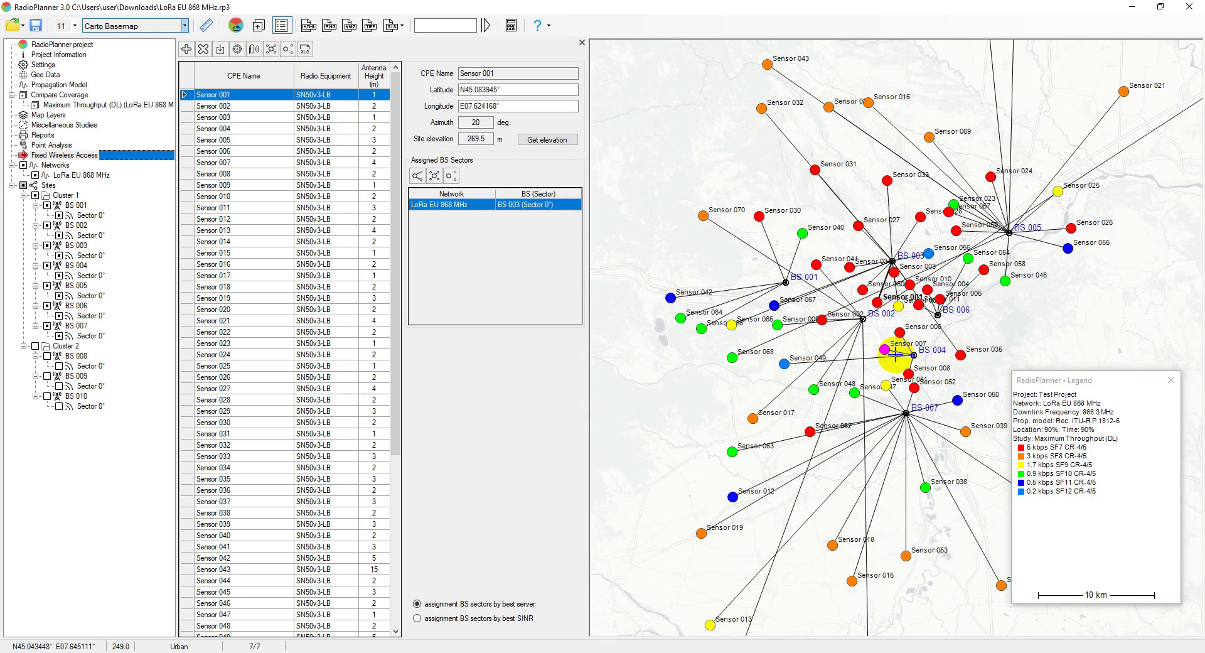
{"action": "left_click_drag", "start_coordinate": [906, 427], "coordinate": [855, 295]}
{"action": "mouse_move", "coordinate": [799, 443]}
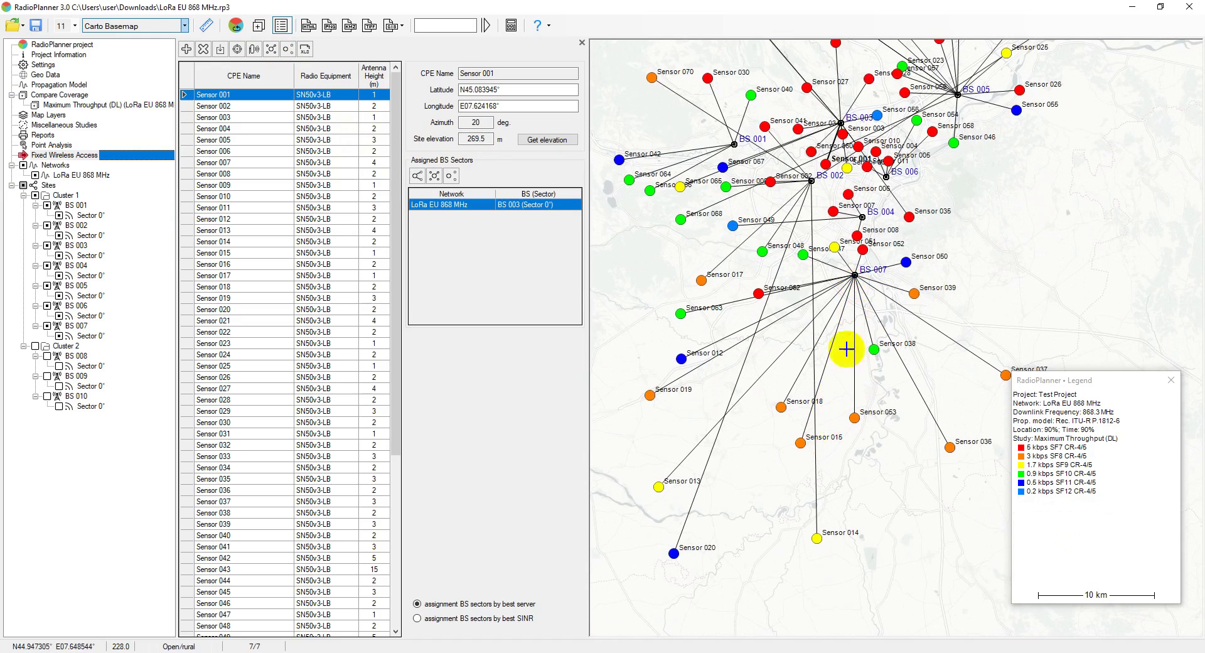
{"action": "left_click_drag", "start_coordinate": [885, 233], "coordinate": [862, 314]}
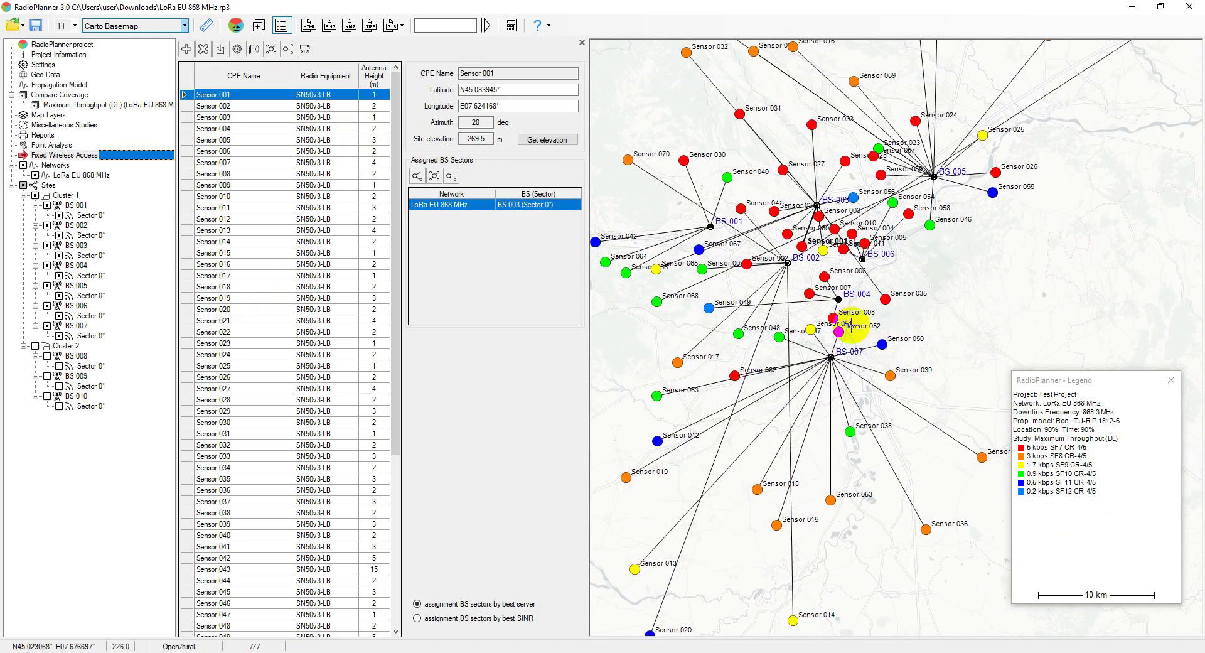
{"action": "scroll", "coordinate": [798, 303], "scroll_direction": "up", "scroll_amount": 1}
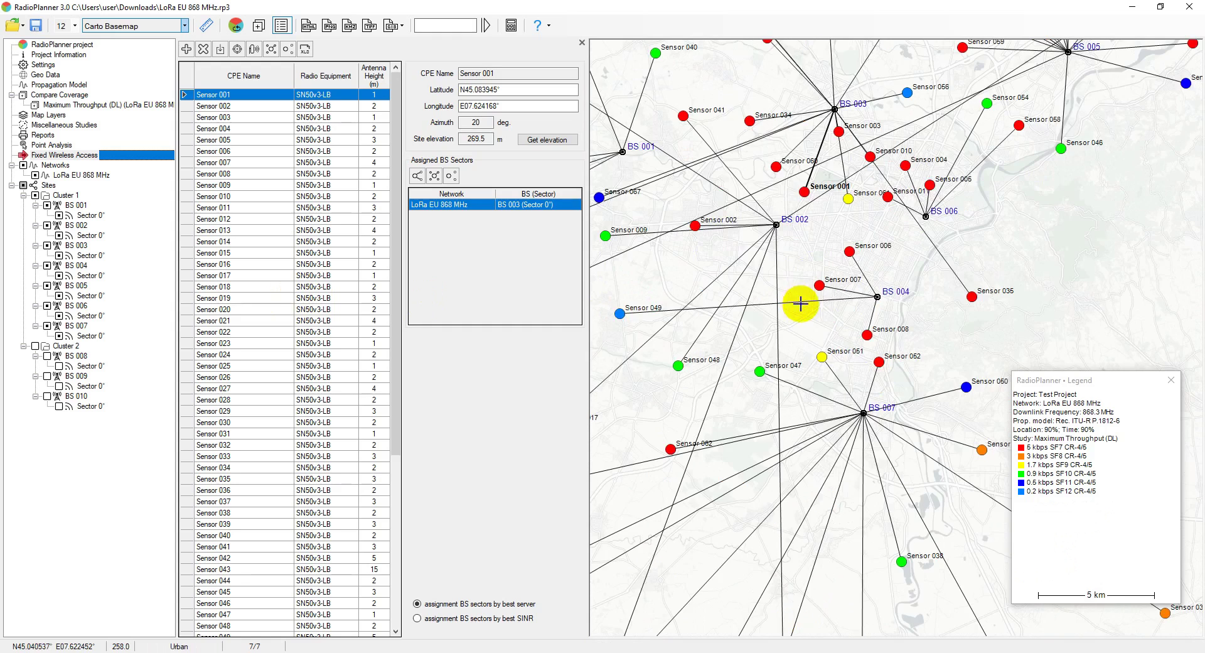
{"action": "scroll", "coordinate": [841, 358], "scroll_direction": "down", "scroll_amount": 1}
{"action": "left_click_drag", "start_coordinate": [846, 396], "coordinate": [877, 328]}
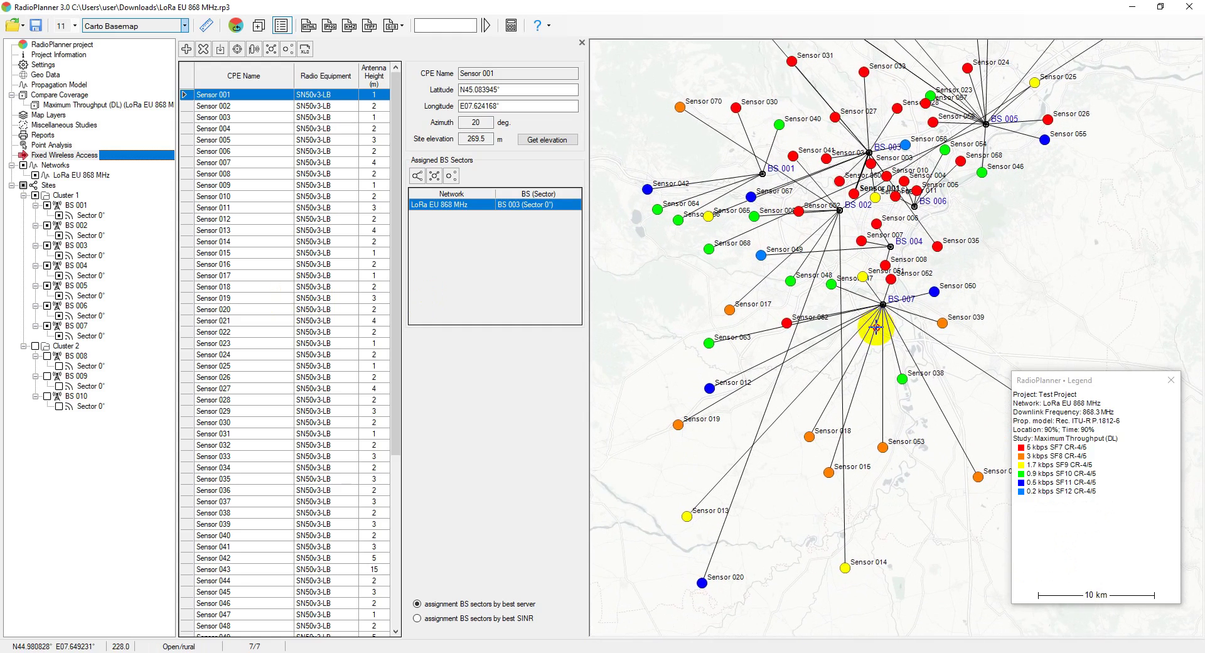
{"action": "mouse_move", "coordinate": [829, 472]}
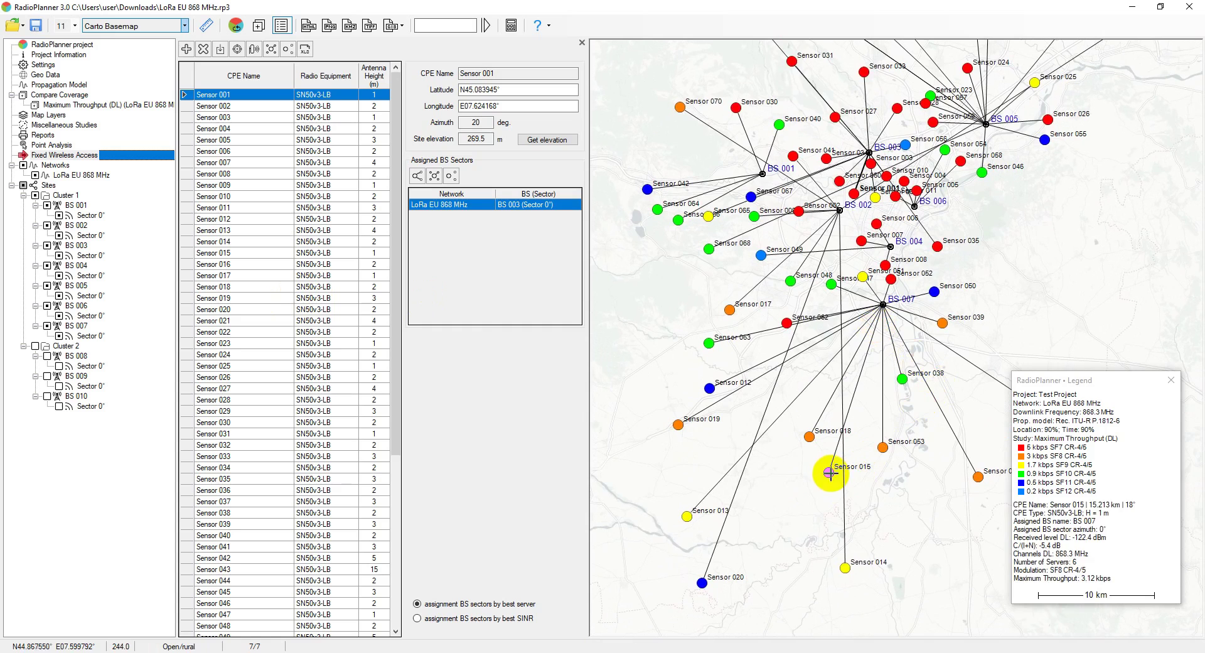
{"action": "mouse_move", "coordinate": [844, 568]}
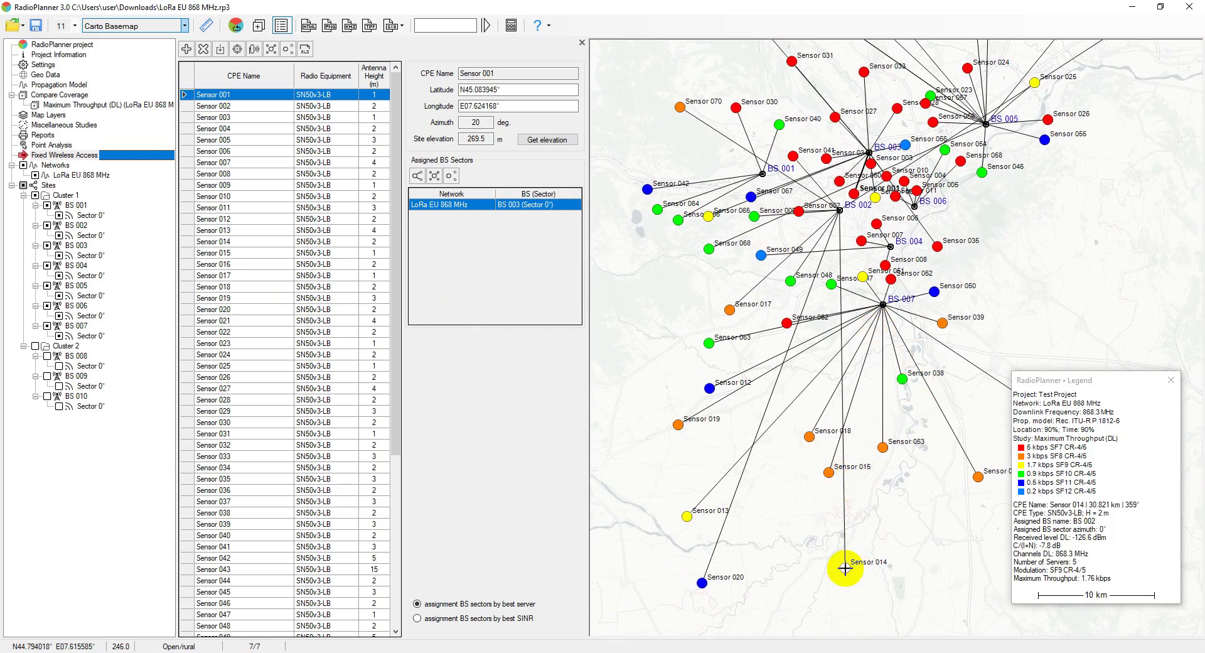
{"action": "left_click", "coordinate": [78, 174]}
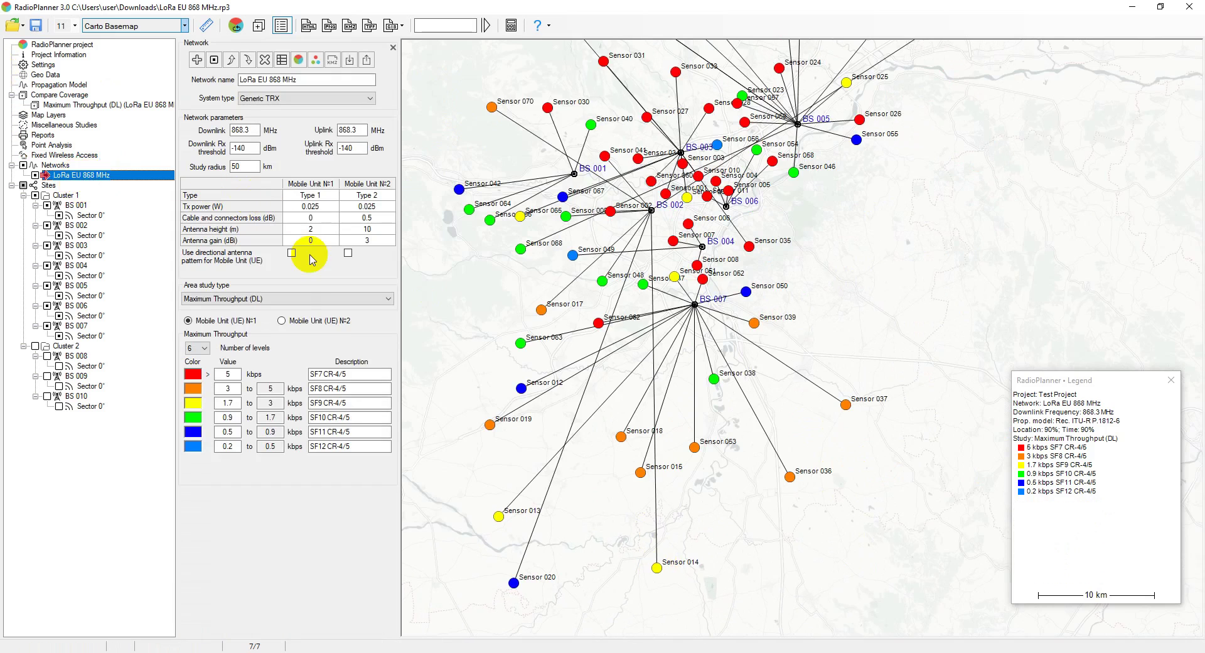